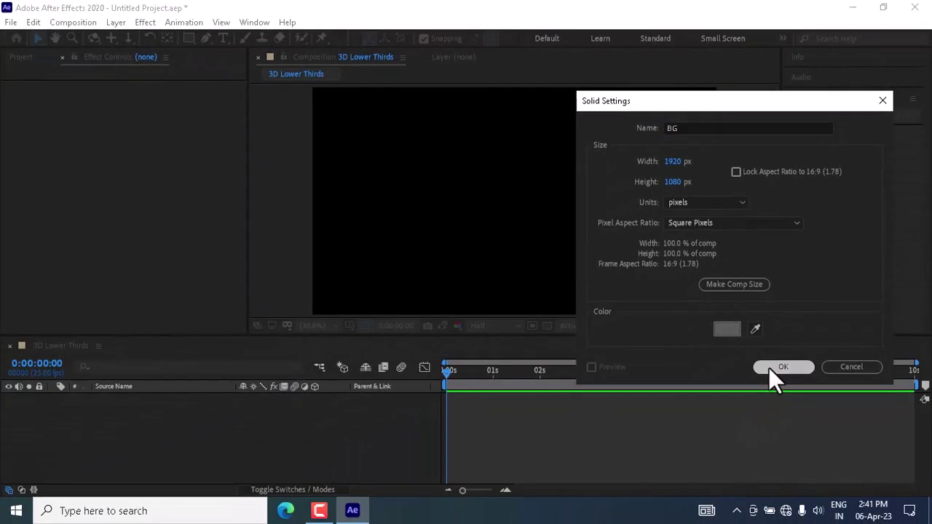
- Confirm the 1920 × 1080 px BG solid and add a second solid named E3D above it
{"action": "left_click", "coordinate": [732, 457]}
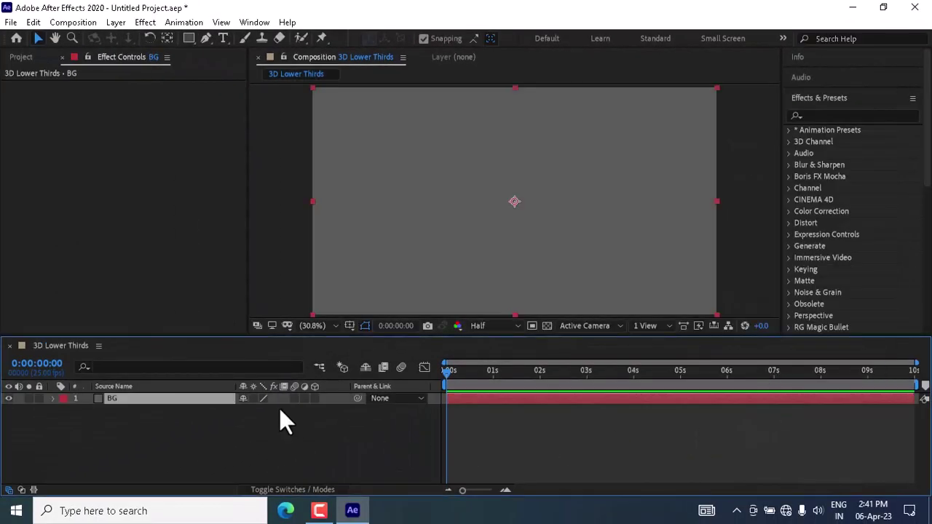
{"action": "right_click", "coordinate": [222, 430]}
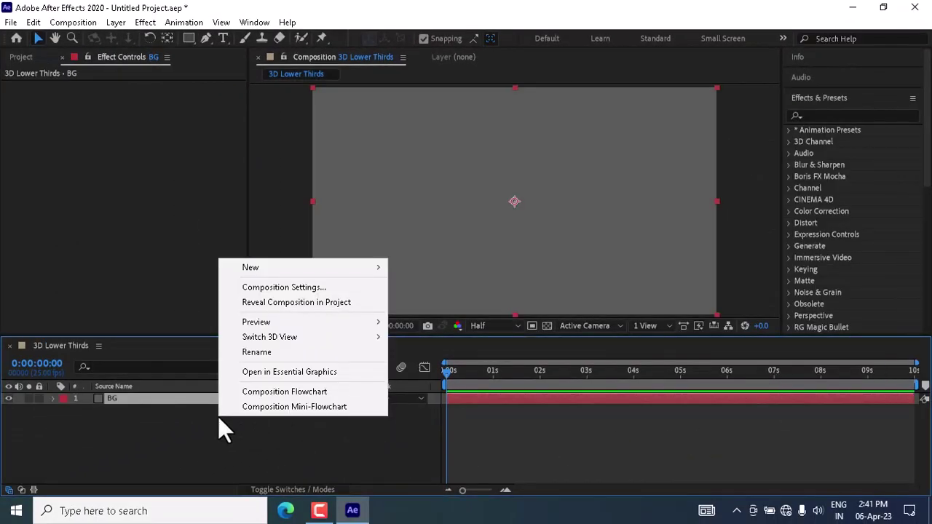
{"action": "mouse_move", "coordinate": [362, 268]}
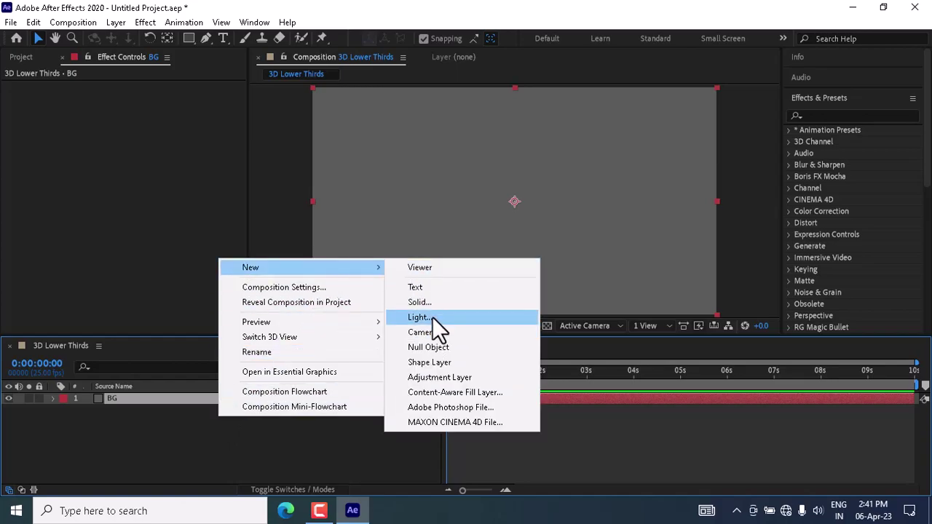
{"action": "left_click", "coordinate": [433, 304]}
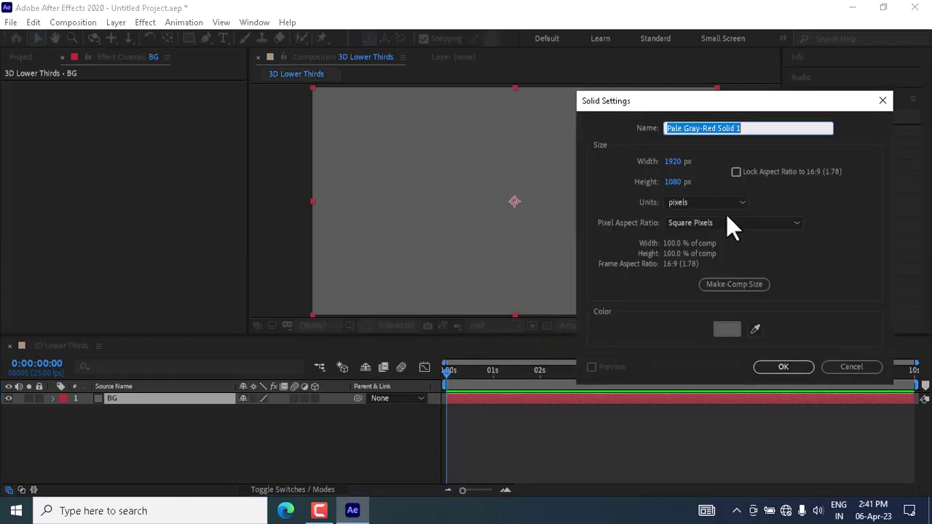
{"action": "type", "text": "E3D"}
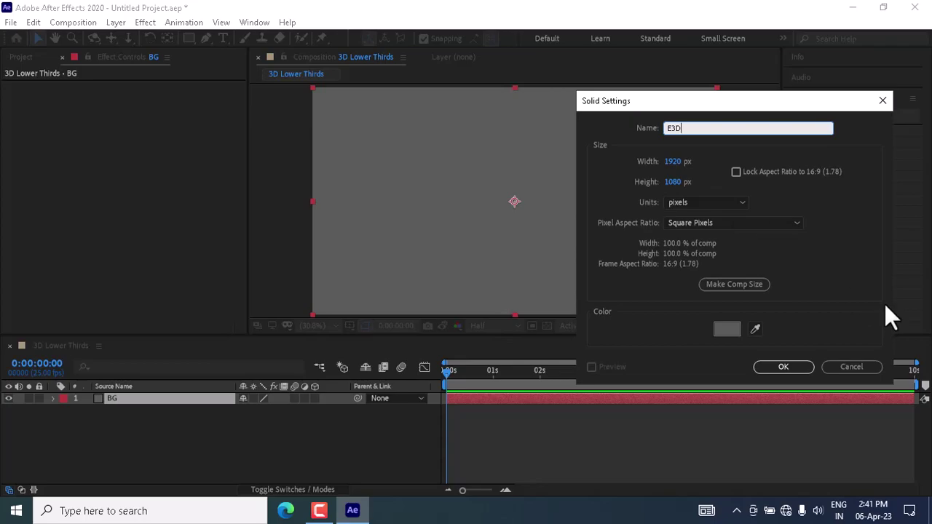
{"action": "left_click", "coordinate": [784, 367]}
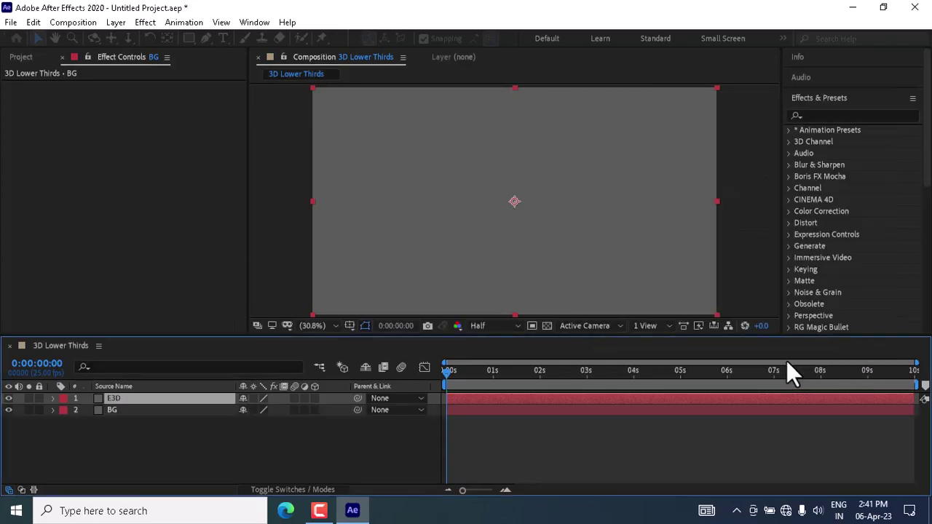
- Find the Video Copilot Element effect and apply it to the E3D layer
{"action": "left_click", "coordinate": [838, 115]}
{"action": "type", "text": "ele"}
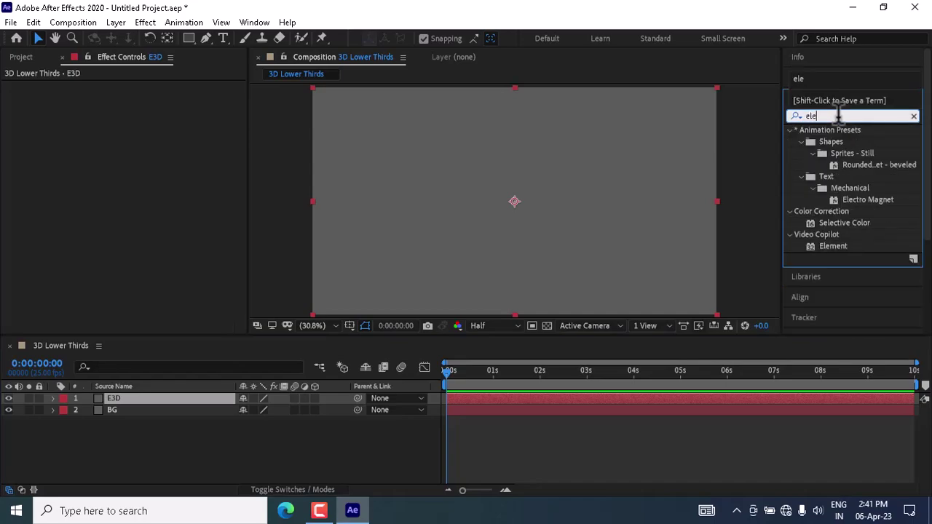
{"action": "left_click_drag", "start_coordinate": [827, 246], "coordinate": [215, 396]}
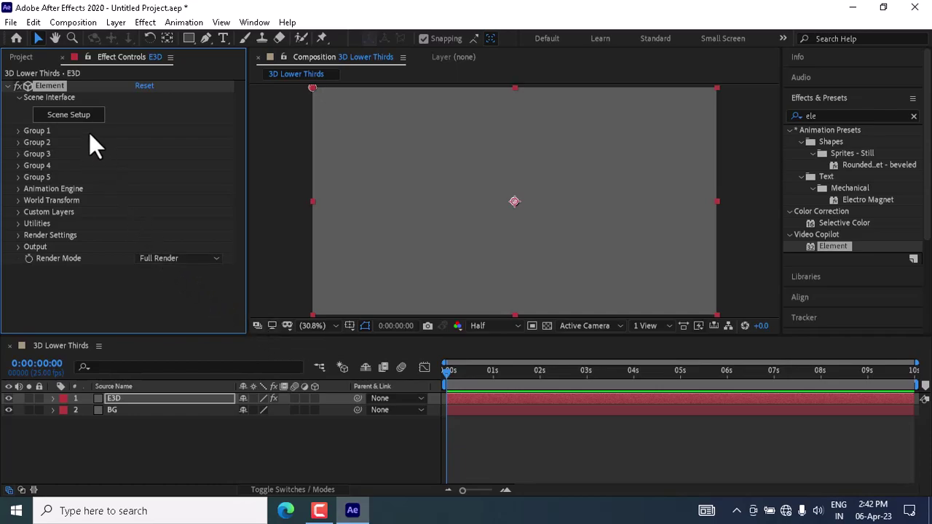
- Open Element's scene setup and create a box model in the scene
{"action": "left_click", "coordinate": [86, 118]}
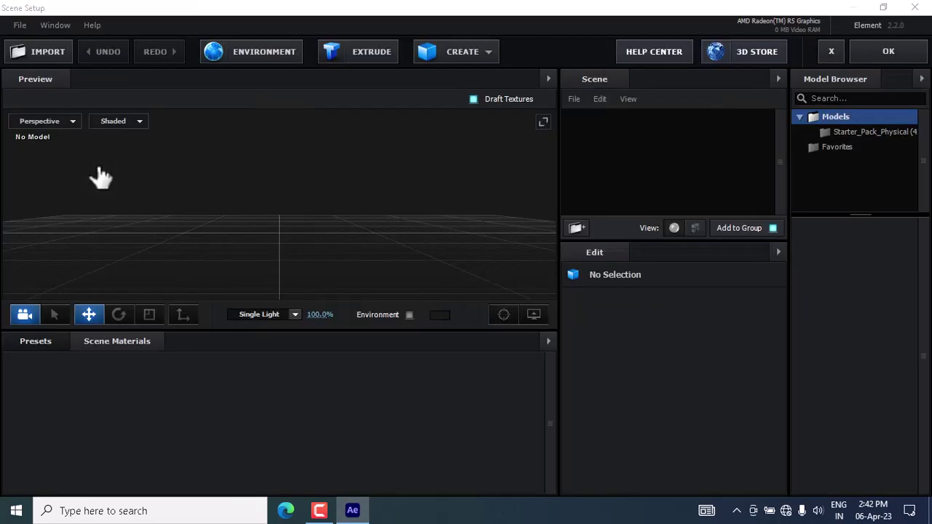
{"action": "left_click", "coordinate": [481, 55]}
{"action": "left_click", "coordinate": [440, 79]}
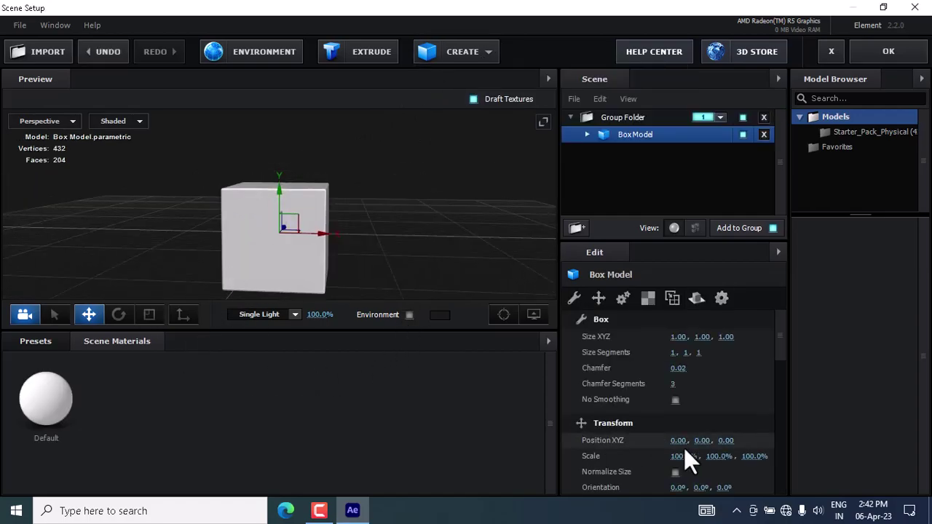
{"action": "scroll", "coordinate": [636, 413], "scroll_direction": "down", "scroll_amount": 2}
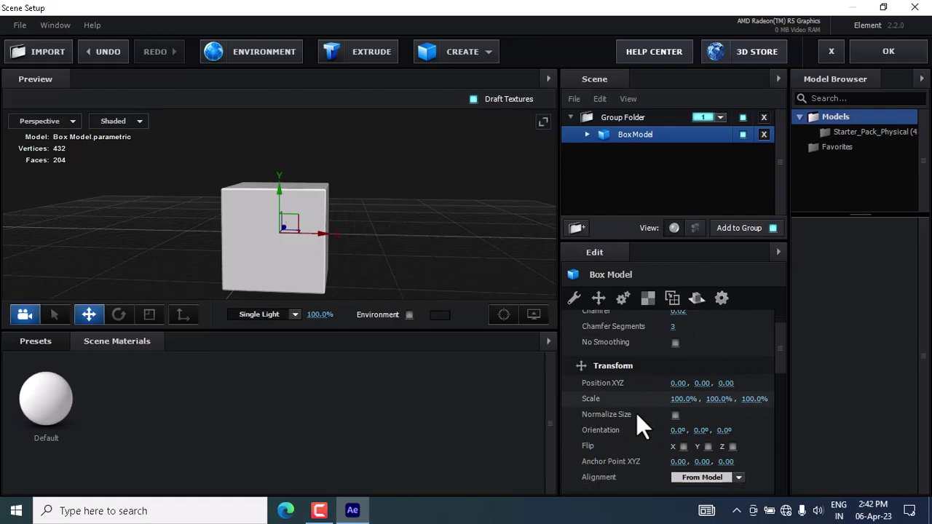
- Set Adobe_After_Effect.png from the Desktop IMAGE folder as the diffuse texture of the box's Default material, and accept the scene
{"action": "left_click", "coordinate": [586, 134]}
{"action": "left_click", "coordinate": [602, 155]}
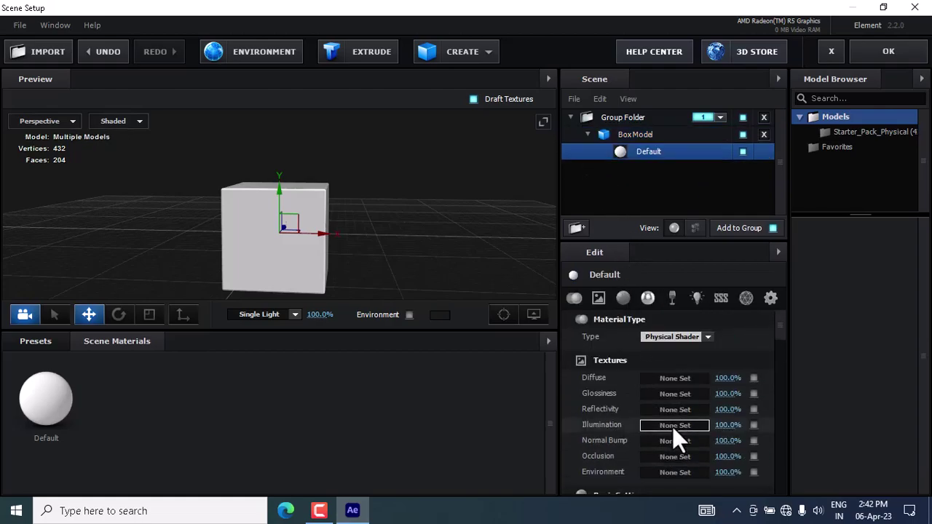
{"action": "left_click", "coordinate": [675, 378]}
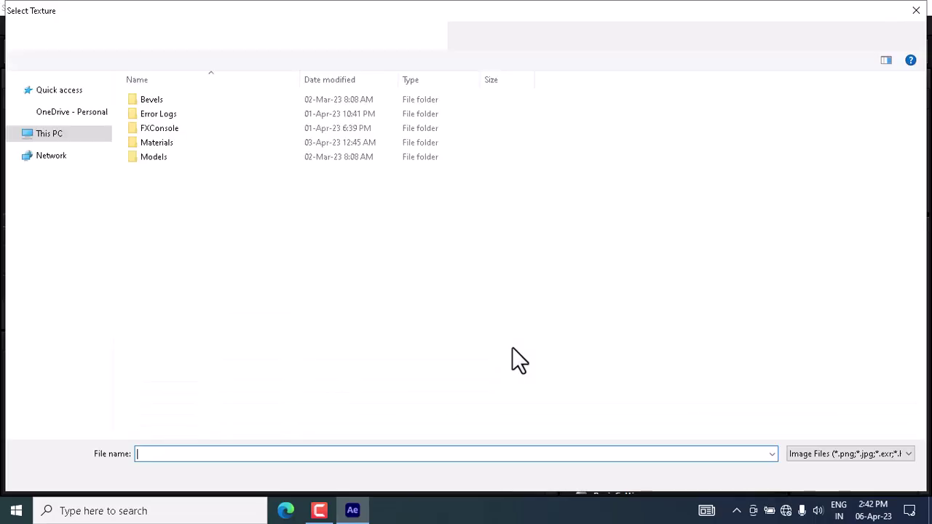
{"action": "left_click", "coordinate": [59, 167]}
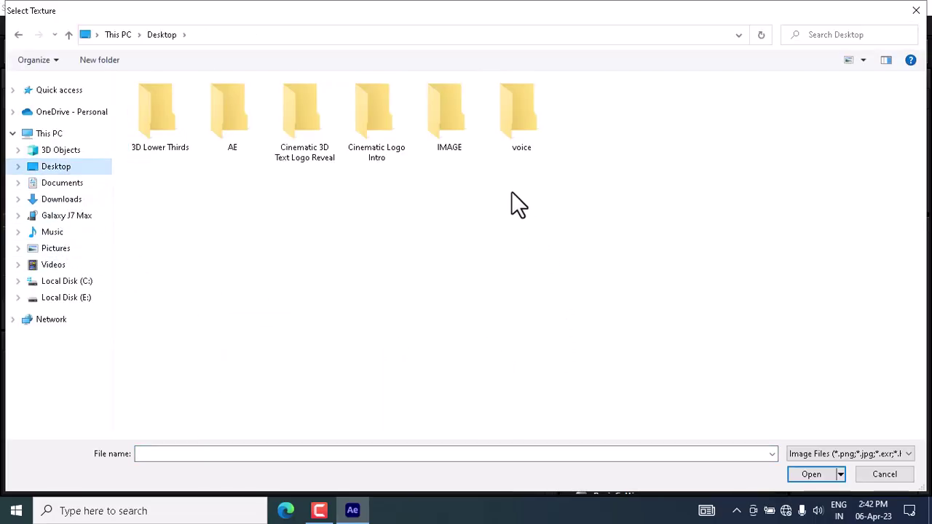
{"action": "double_click", "coordinate": [466, 131]}
{"action": "left_click", "coordinate": [178, 142]}
{"action": "left_click", "coordinate": [814, 474]}
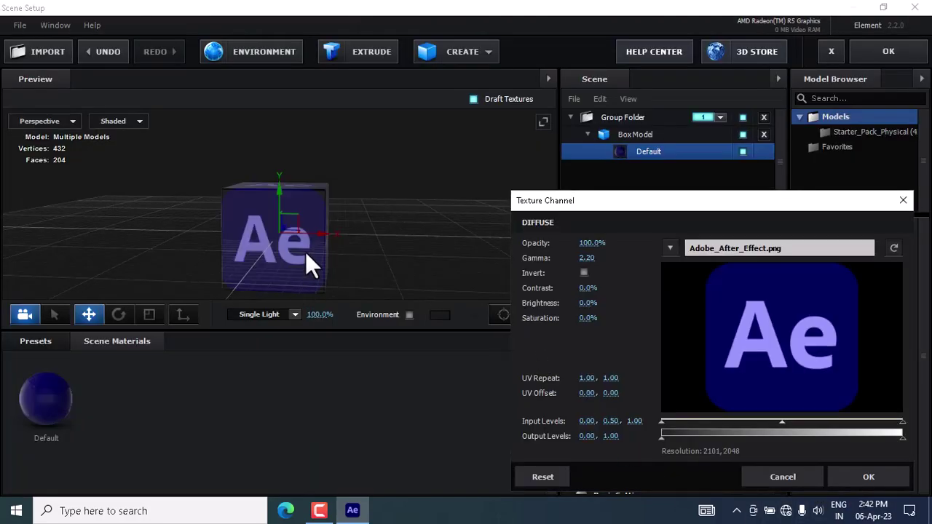
{"action": "left_click", "coordinate": [842, 480]}
{"action": "left_click_drag", "start_coordinate": [303, 259], "coordinate": [332, 240]}
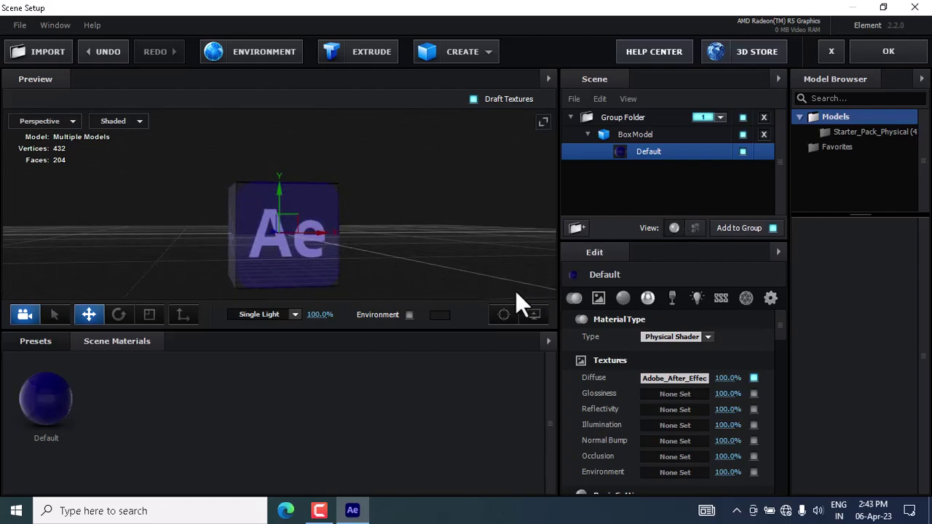
{"action": "left_click_drag", "start_coordinate": [515, 291], "coordinate": [218, 261]}
{"action": "left_click", "coordinate": [875, 54]}
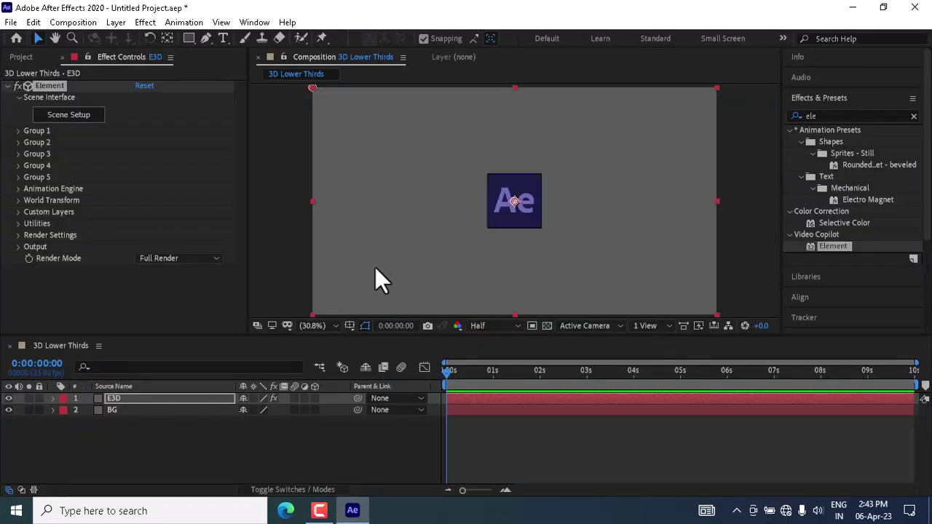
- Add a two-node camera named Camera to the composition
{"action": "right_click", "coordinate": [358, 430]}
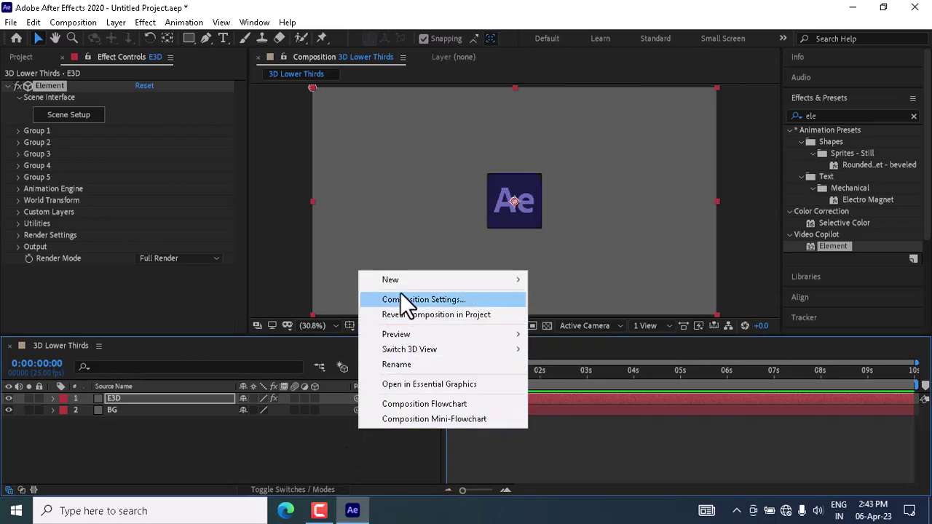
{"action": "mouse_move", "coordinate": [497, 281]}
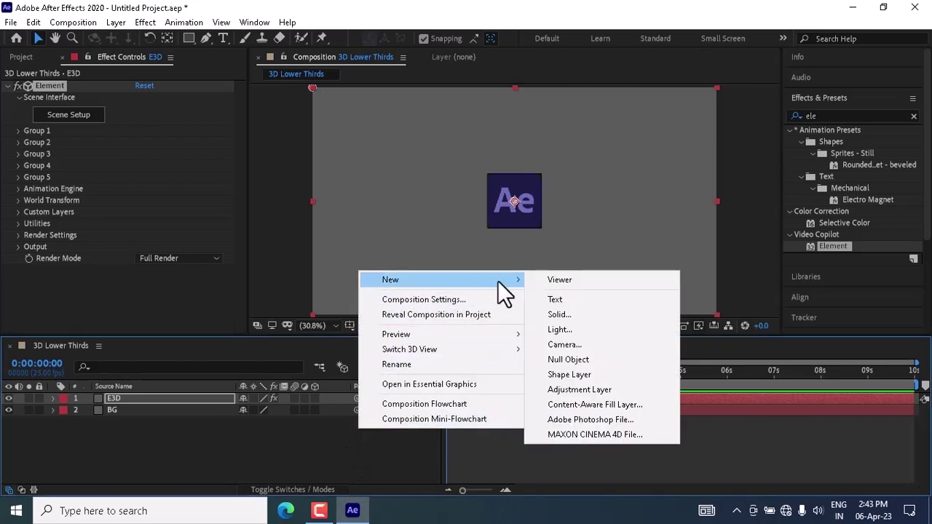
{"action": "left_click", "coordinate": [572, 341]}
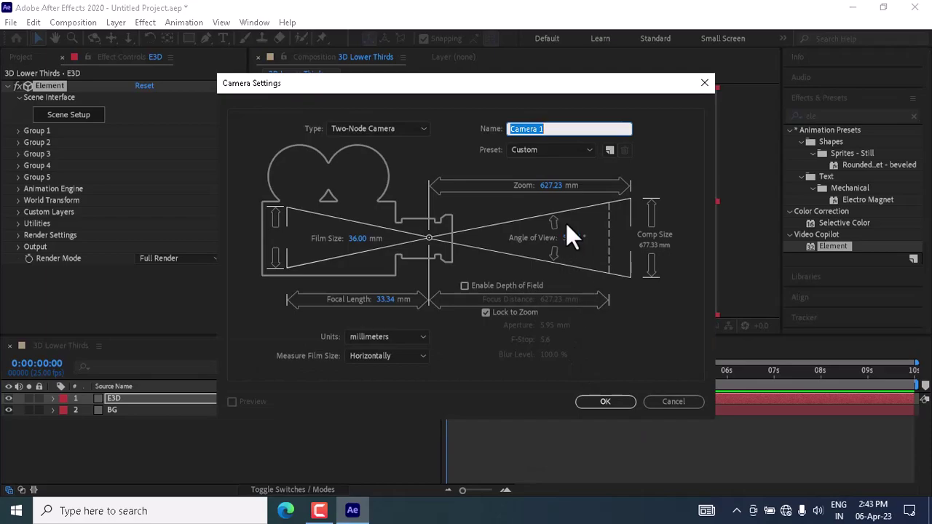
{"action": "left_click", "coordinate": [554, 129]}
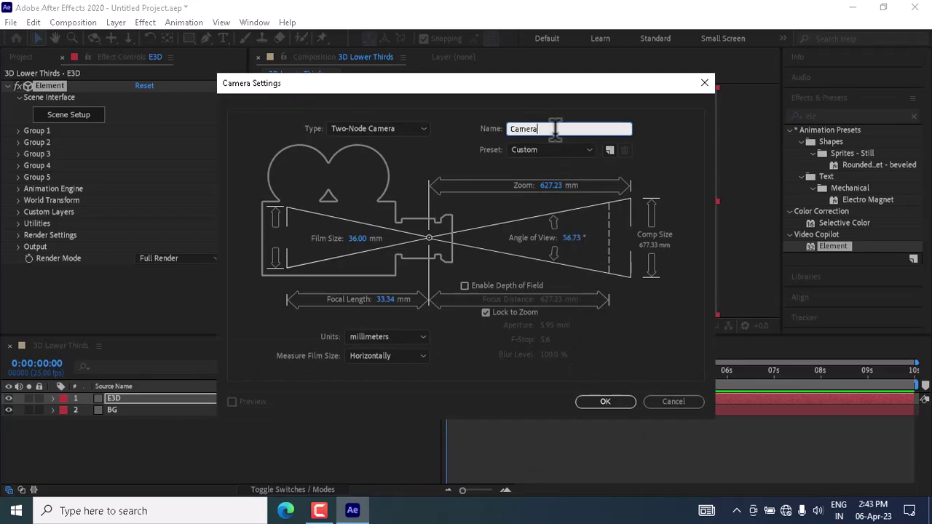
{"action": "left_click", "coordinate": [604, 405]}
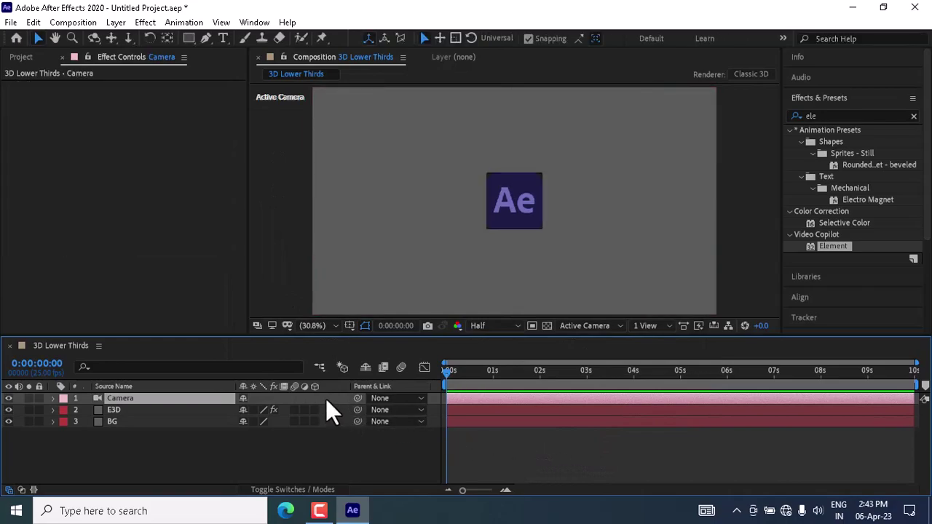
- Pan the camera so the Ae cube sits in the right part of the frame
{"action": "key", "text": "c"}
{"action": "mouse_move", "coordinate": [493, 205]}
{"action": "left_mouse_down"}
{"action": "mouse_move", "coordinate": [588, 208]}
{"action": "mouse_move", "coordinate": [466, 208]}
{"action": "mouse_move", "coordinate": [507, 209]}
{"action": "left_mouse_up"}
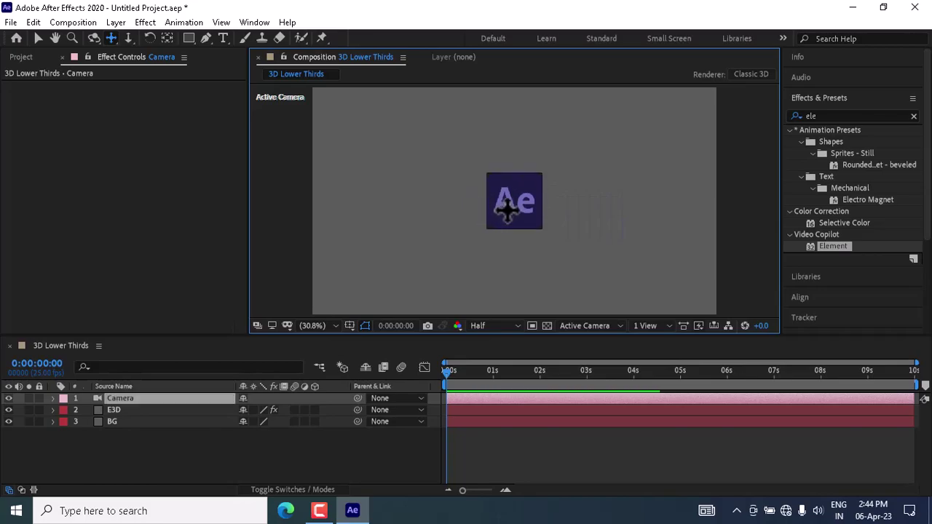
{"action": "left_click_drag", "start_coordinate": [508, 209], "coordinate": [628, 209]}
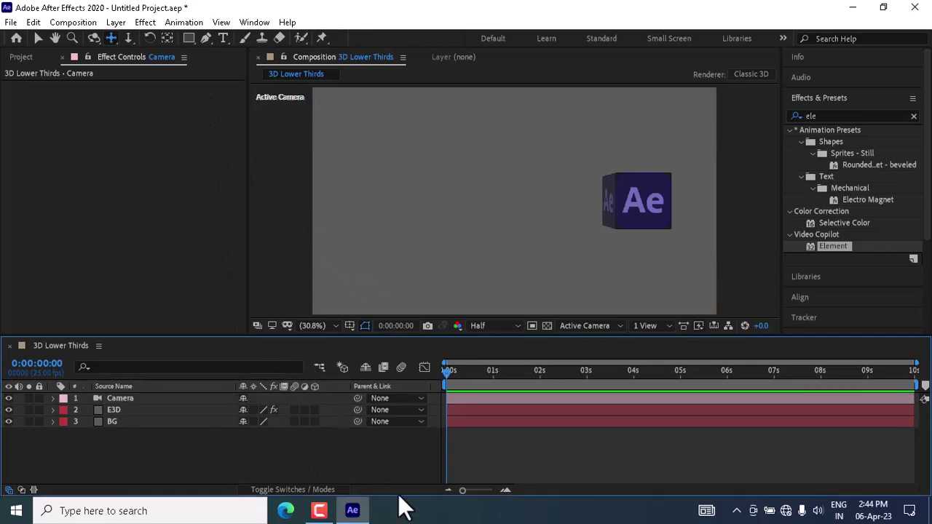
- Set up the Rectangle tool with a solid color fill and no stroke
{"action": "left_click", "coordinate": [190, 39]}
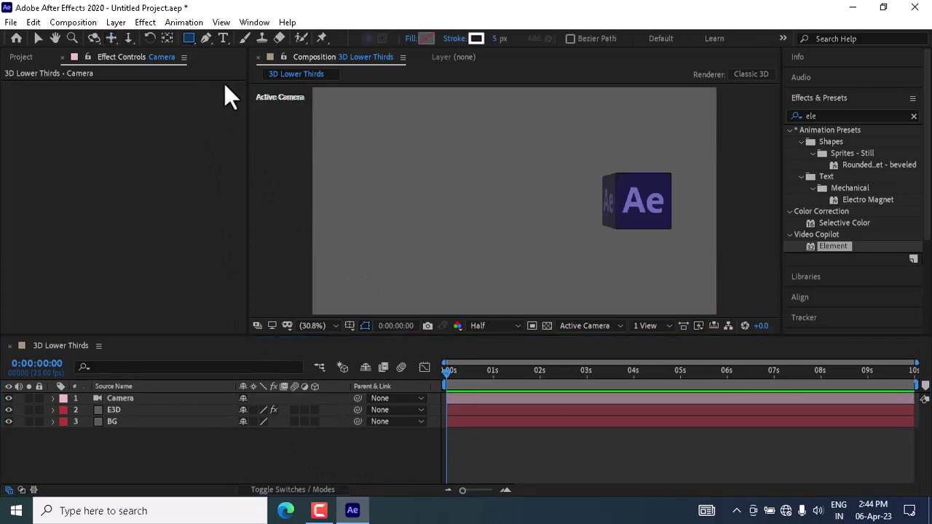
{"action": "left_click", "coordinate": [420, 38]}
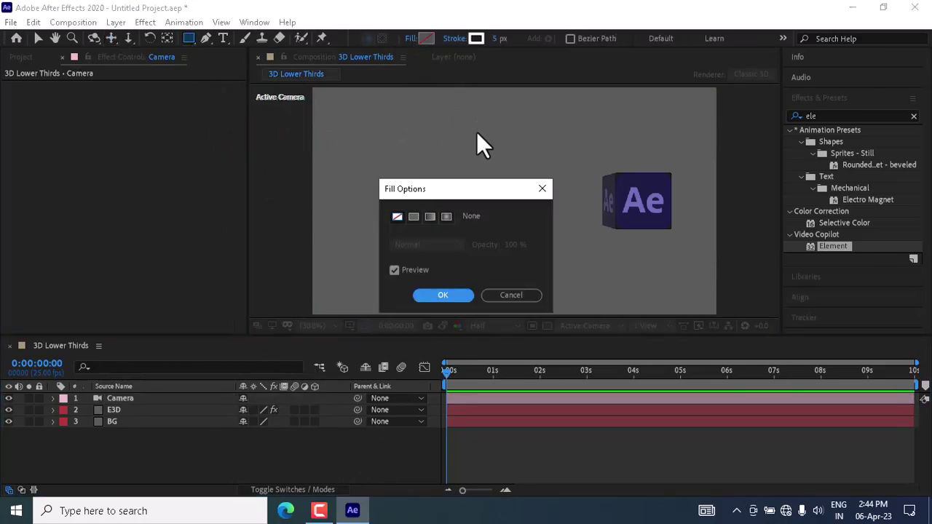
{"action": "left_click", "coordinate": [413, 217]}
{"action": "left_click", "coordinate": [440, 294]}
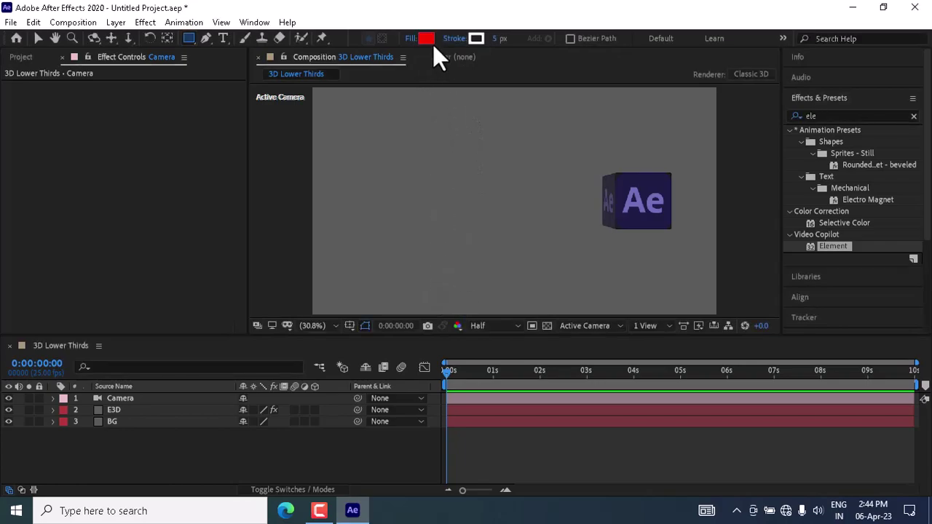
{"action": "left_click", "coordinate": [476, 39]}
{"action": "left_click", "coordinate": [795, 34]}
{"action": "left_click", "coordinate": [449, 39]}
{"action": "left_click", "coordinate": [396, 217]}
{"action": "left_click", "coordinate": [443, 296]}
- Sample the light purple 6A6AB1 from the cube's Ae lettering as the shape fill color
{"action": "left_click", "coordinate": [425, 38]}
{"action": "left_click_drag", "start_coordinate": [688, 36], "coordinate": [362, 124]}
{"action": "left_click", "coordinate": [410, 207]}
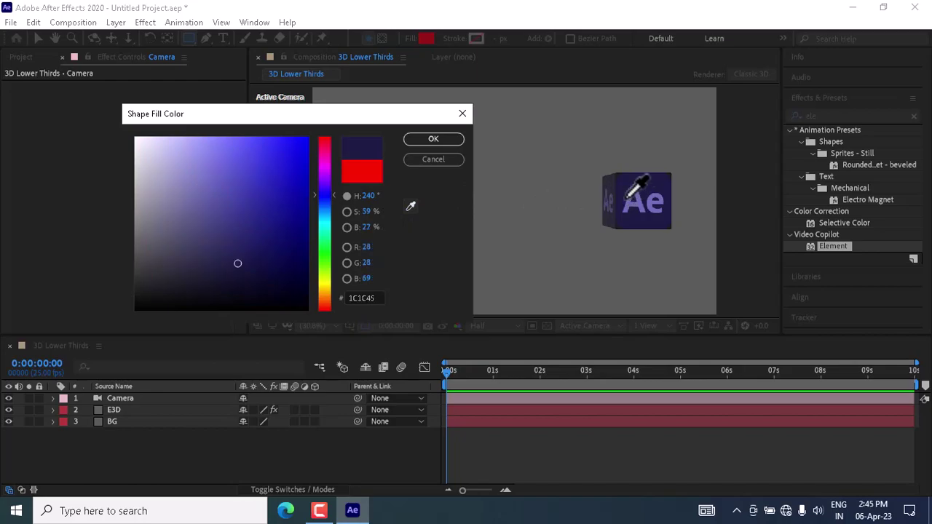
{"action": "left_click", "coordinate": [622, 200]}
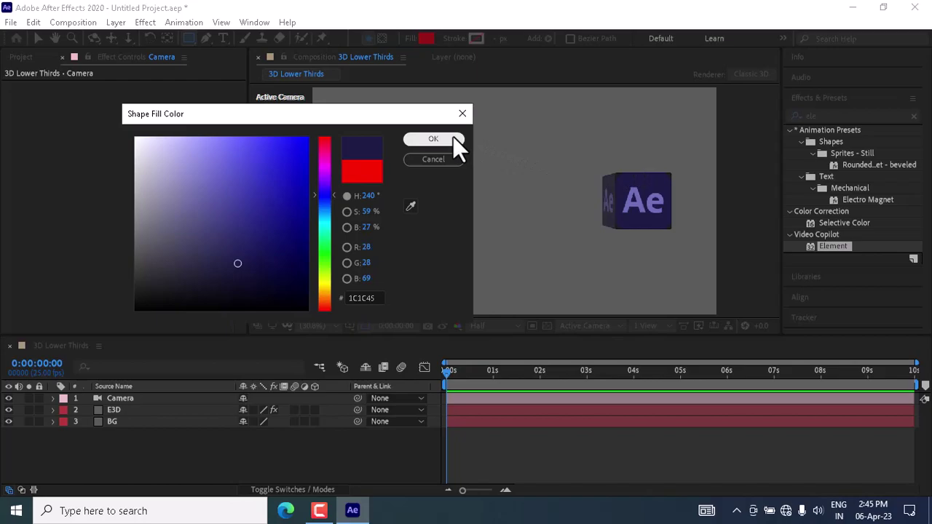
{"action": "left_click", "coordinate": [410, 207]}
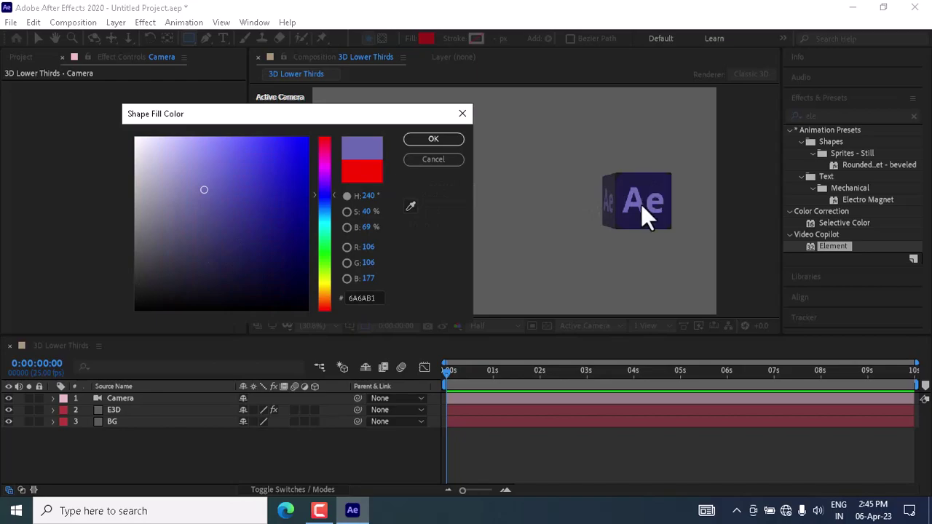
{"action": "key", "text": "Return"}
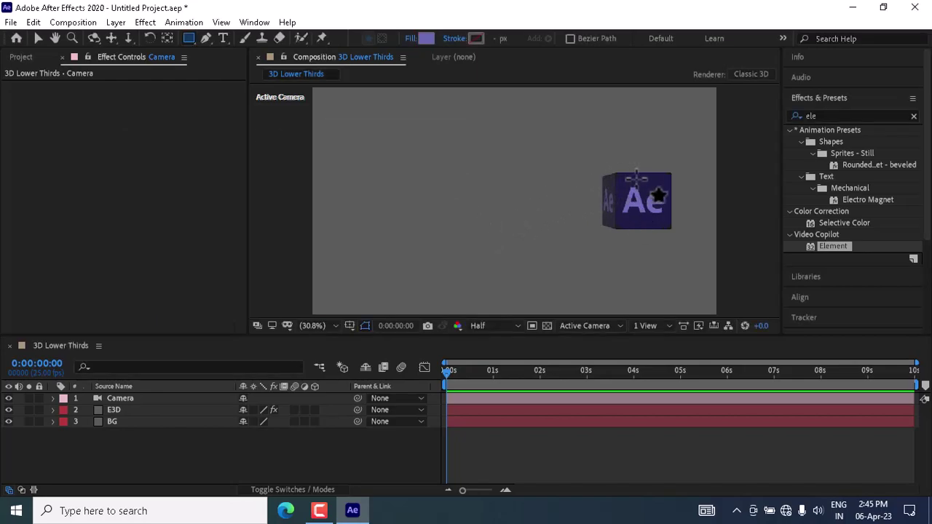
- Draw a thin horizontal rectangle extending left from the cube's upper part and fill it with the cube's dark blue, 1C1C45
{"action": "mouse_move", "coordinate": [601, 174]}
{"action": "left_mouse_down"}
{"action": "mouse_move", "coordinate": [603, 193]}
{"action": "mouse_move", "coordinate": [591, 196]}
{"action": "mouse_move", "coordinate": [439, 200]}
{"action": "mouse_move", "coordinate": [418, 189]}
{"action": "mouse_move", "coordinate": [429, 202]}
{"action": "left_mouse_up"}
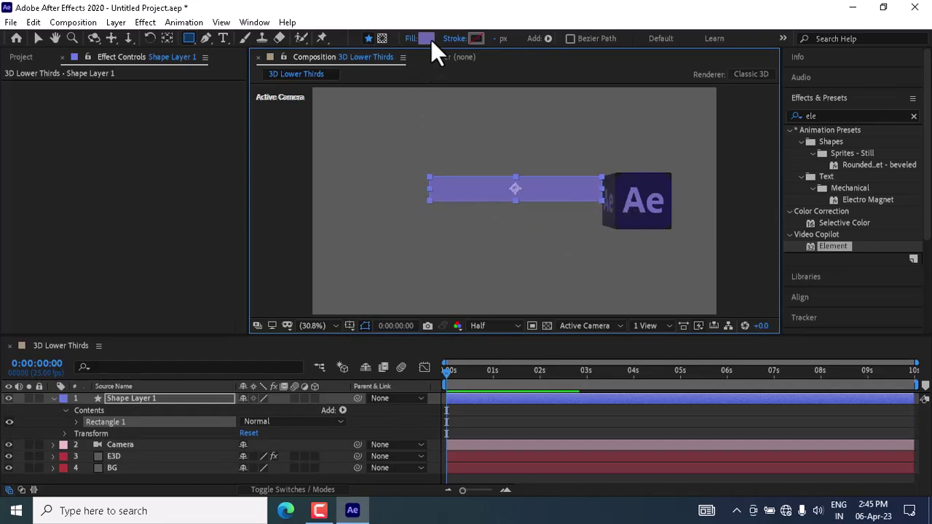
{"action": "left_click", "coordinate": [426, 38]}
{"action": "left_click", "coordinate": [411, 206]}
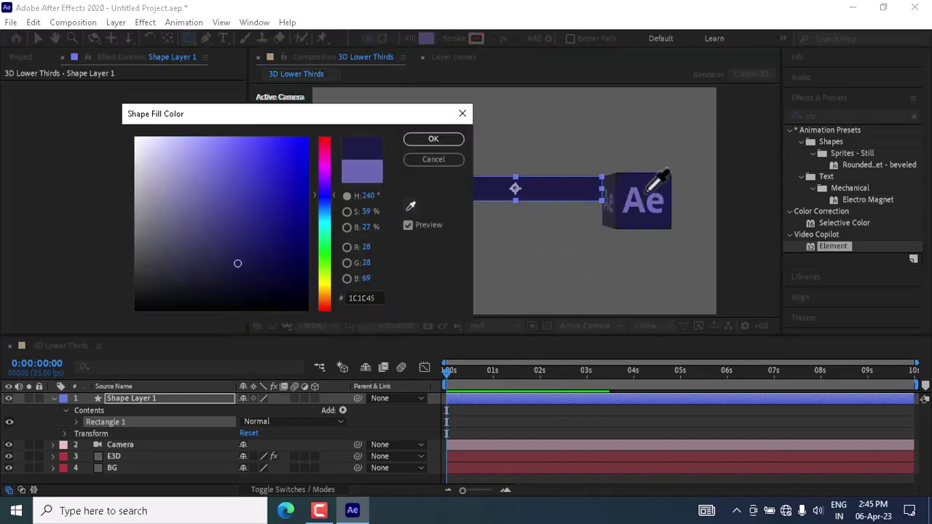
{"action": "left_click", "coordinate": [647, 189]}
{"action": "left_click", "coordinate": [445, 140]}
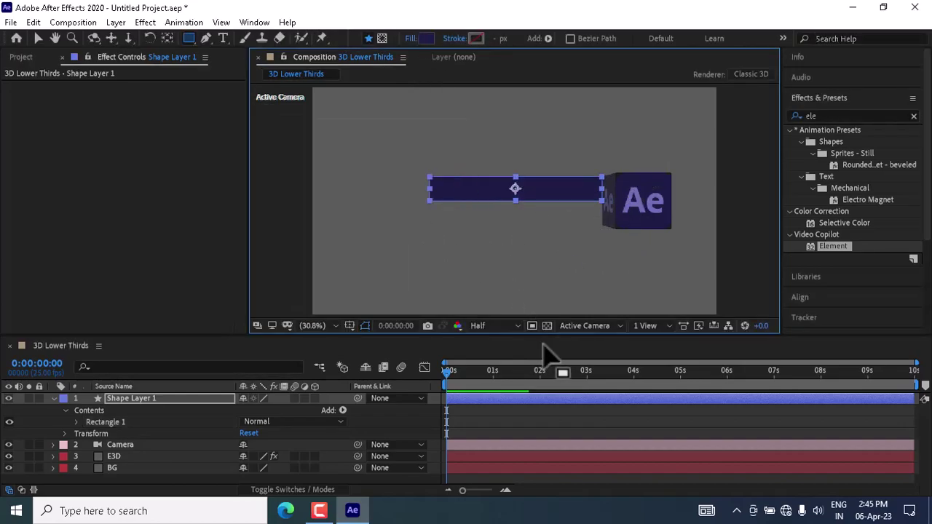
{"action": "left_click", "coordinate": [48, 59]}
{"action": "key", "text": "v"}
{"action": "left_click", "coordinate": [516, 198]}
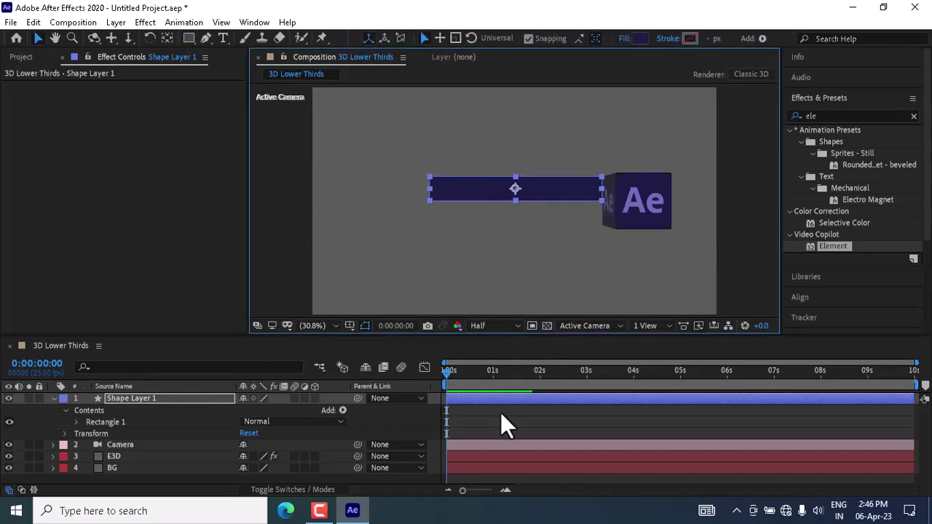
{"action": "left_click", "coordinate": [419, 483]}
{"action": "left_click", "coordinate": [197, 397]}
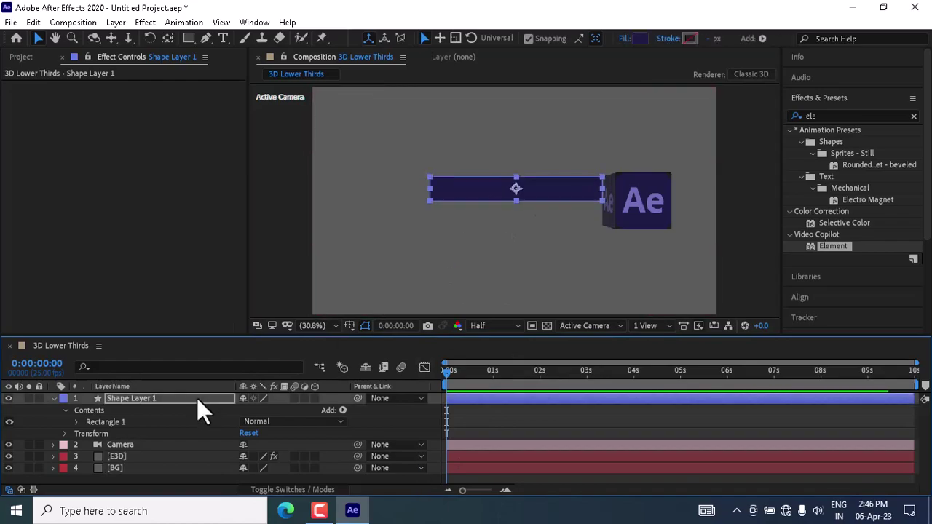
{"action": "left_click", "coordinate": [404, 477]}
{"action": "left_click", "coordinate": [214, 398]}
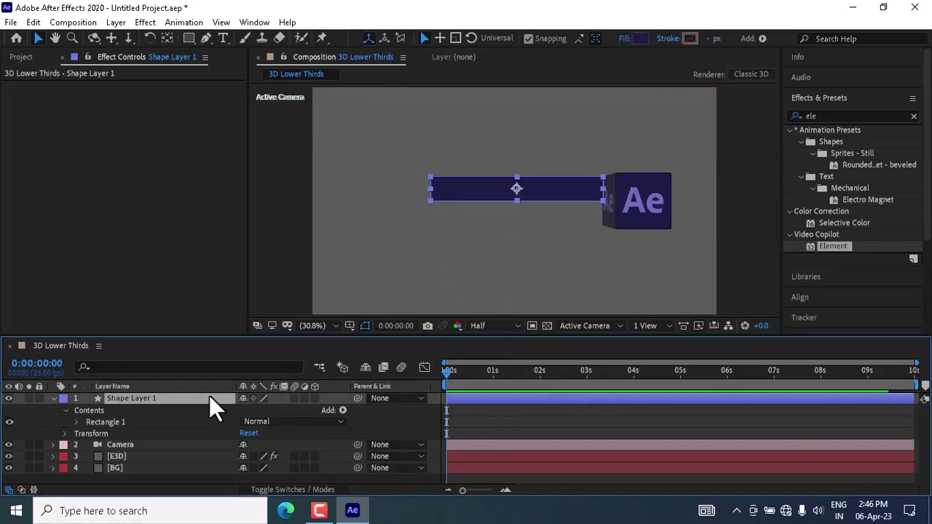
{"action": "left_click", "coordinate": [202, 386]}
{"action": "left_click", "coordinate": [388, 476]}
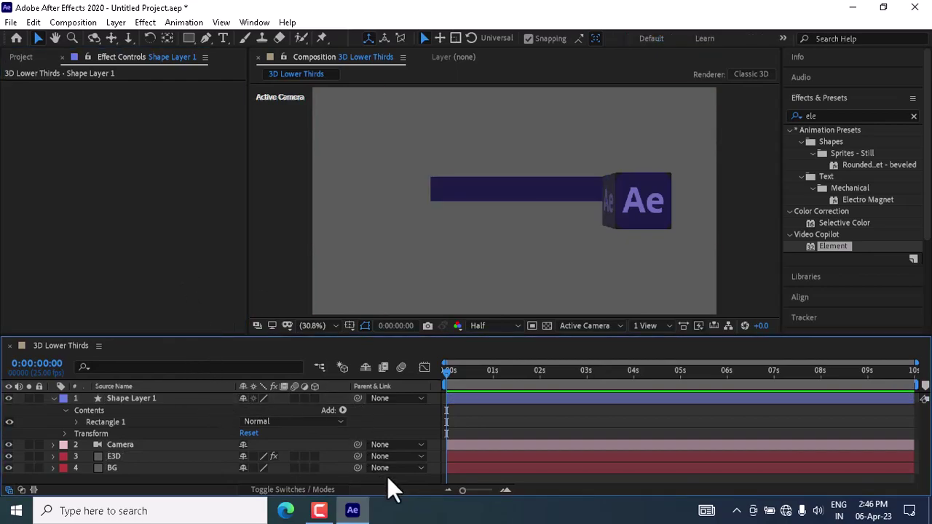
{"action": "left_click", "coordinate": [217, 400]}
{"action": "key", "text": "Return"}
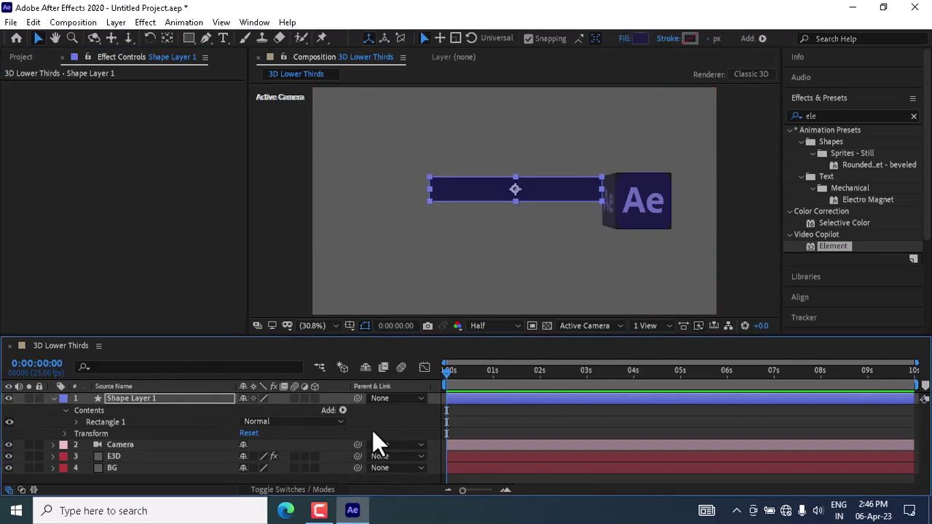
{"action": "left_click", "coordinate": [375, 476]}
{"action": "left_click", "coordinate": [182, 397]}
- Duplicate the dark blue bar's shape layer and place the copy directly below the original as a slightly slimmer bar
{"action": "left_click", "coordinate": [53, 398]}
{"action": "left_click", "coordinate": [139, 398]}
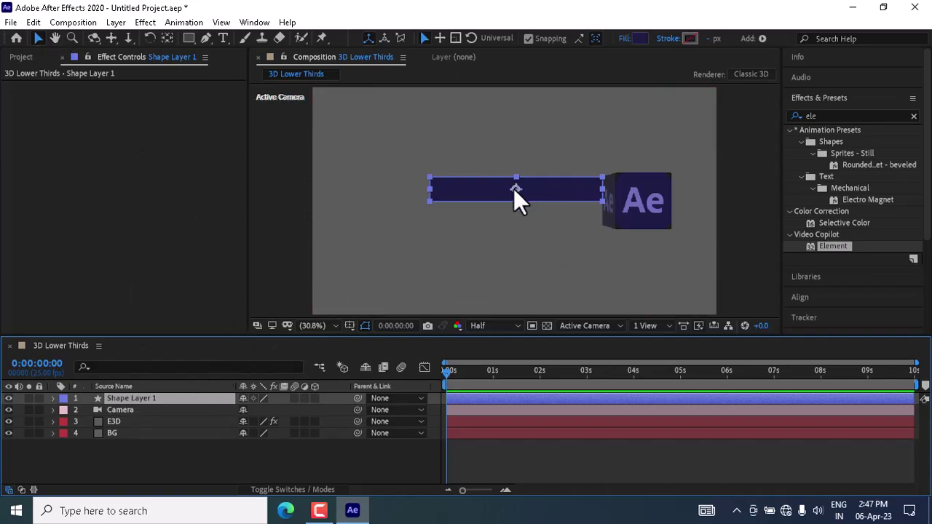
{"action": "left_click", "coordinate": [36, 24]}
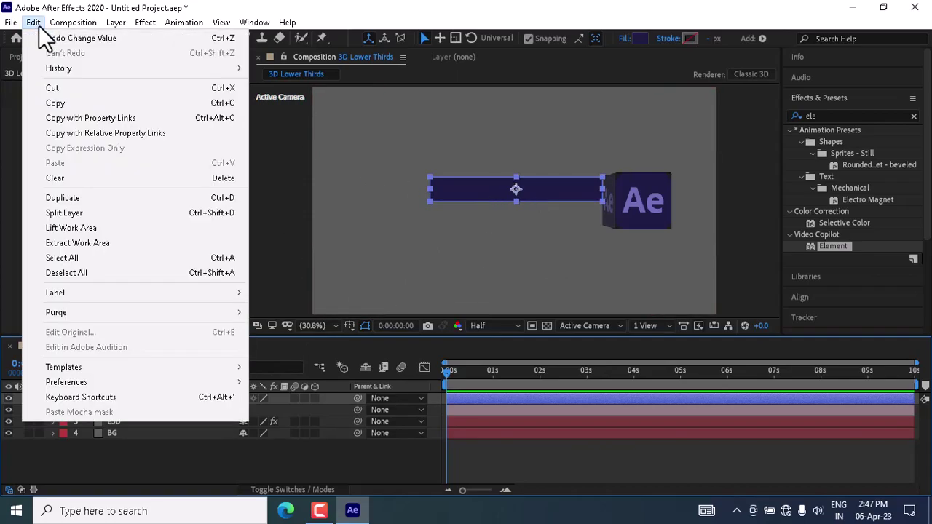
{"action": "left_click", "coordinate": [73, 197]}
{"action": "left_click_drag", "start_coordinate": [570, 194], "coordinate": [515, 225]}
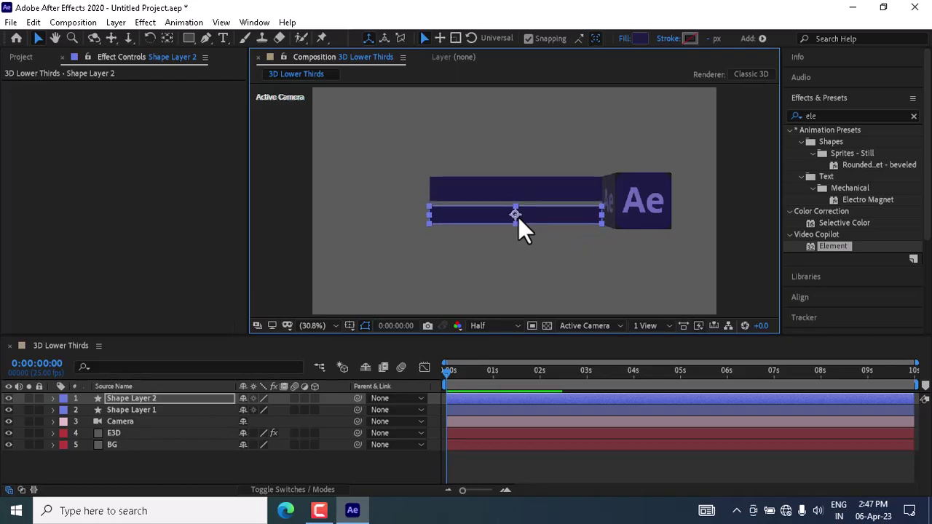
- Adjust the facing edges and heights of the two bars so only a thin gap separates them
{"action": "left_click", "coordinate": [407, 464]}
{"action": "left_click", "coordinate": [190, 399]}
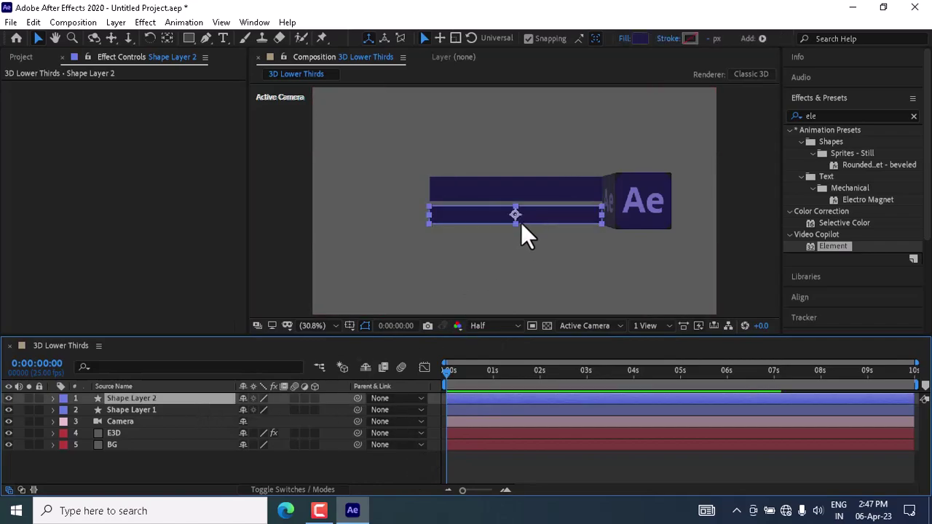
{"action": "left_click", "coordinate": [513, 226]}
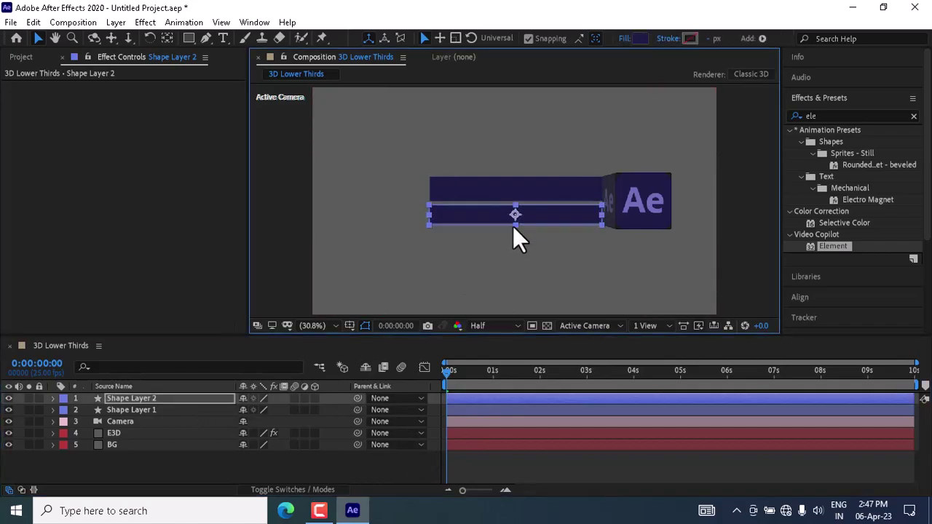
{"action": "left_click", "coordinate": [508, 190]}
{"action": "left_click_drag", "start_coordinate": [517, 202], "coordinate": [518, 202]}
{"action": "left_click", "coordinate": [426, 480]}
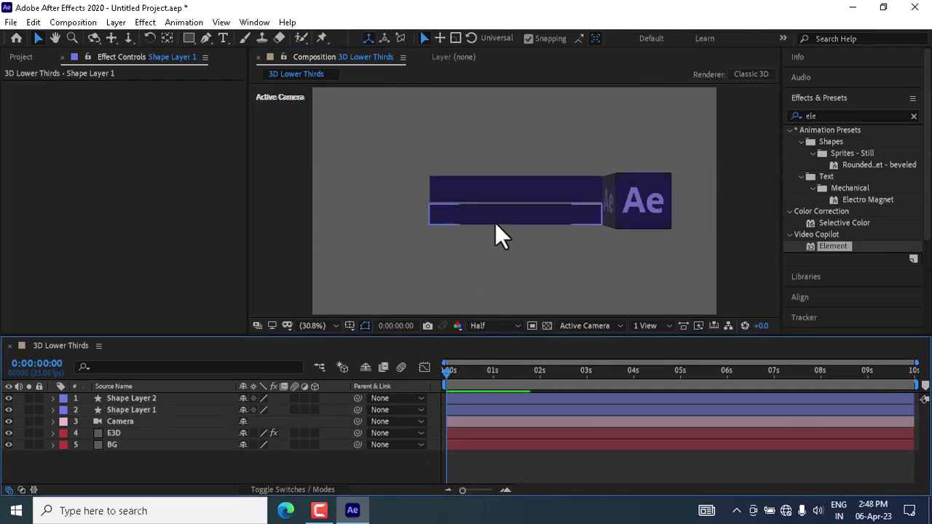
- Fill the lower bar with black, 000000
{"action": "left_click", "coordinate": [506, 213]}
{"action": "left_click", "coordinate": [188, 38]}
{"action": "left_click", "coordinate": [430, 38]}
{"action": "type", "text": "000000"}
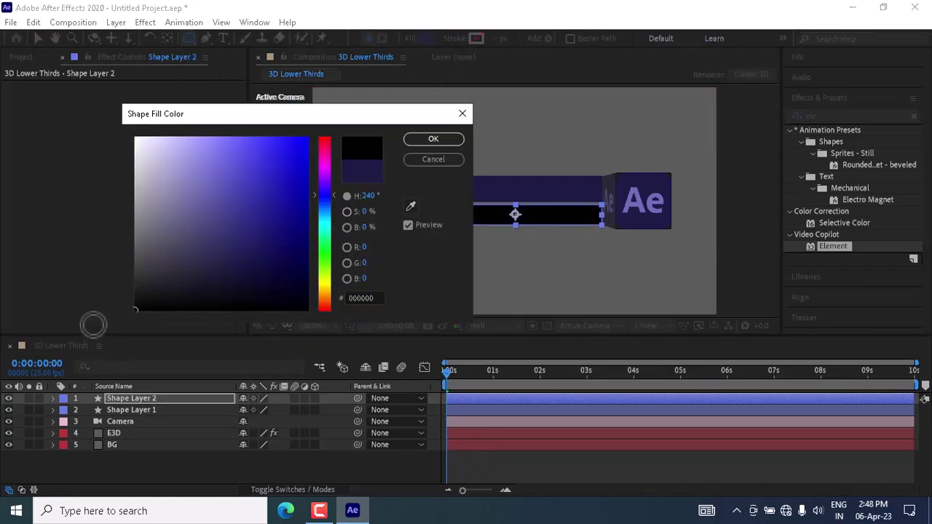
{"action": "left_click", "coordinate": [448, 138]}
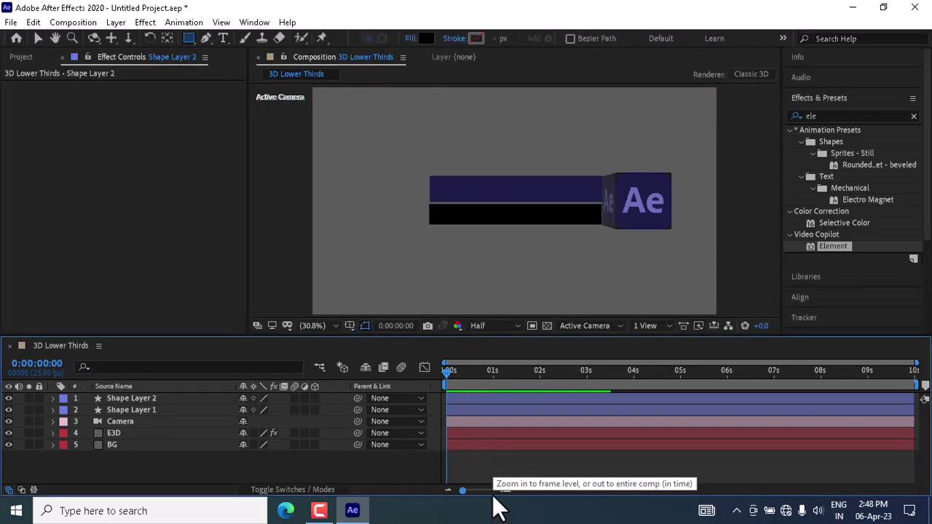
{"action": "left_click", "coordinate": [195, 398]}
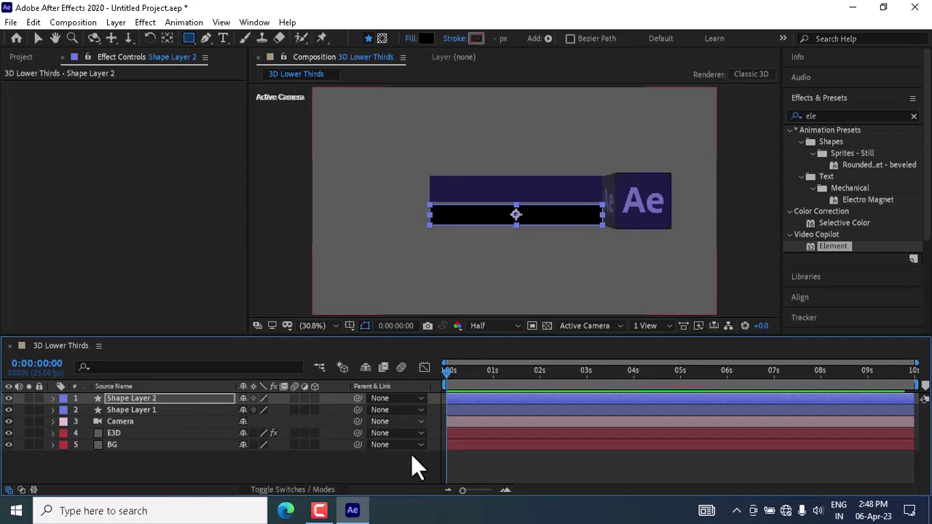
{"action": "left_click", "coordinate": [406, 474]}
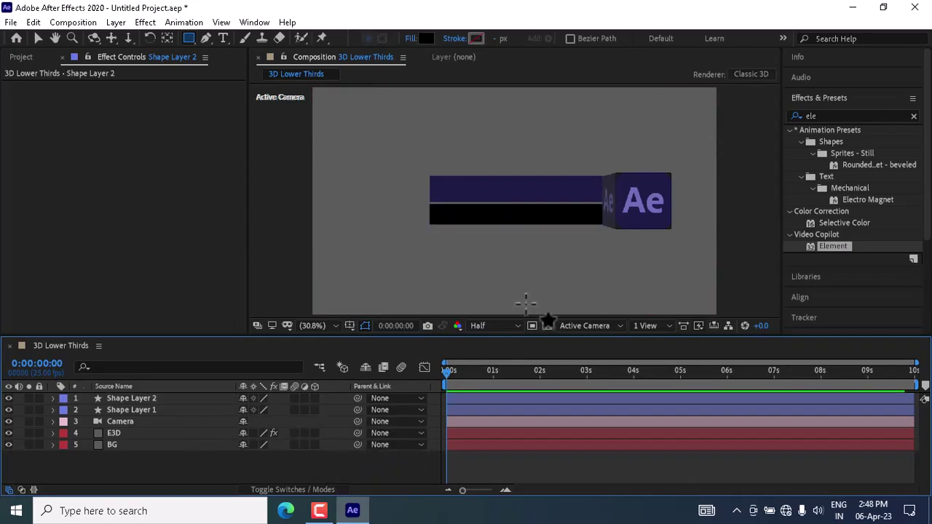
- Move the Camera and E3D layers above both shape layers in the layer stack
{"action": "left_click", "coordinate": [215, 408]}
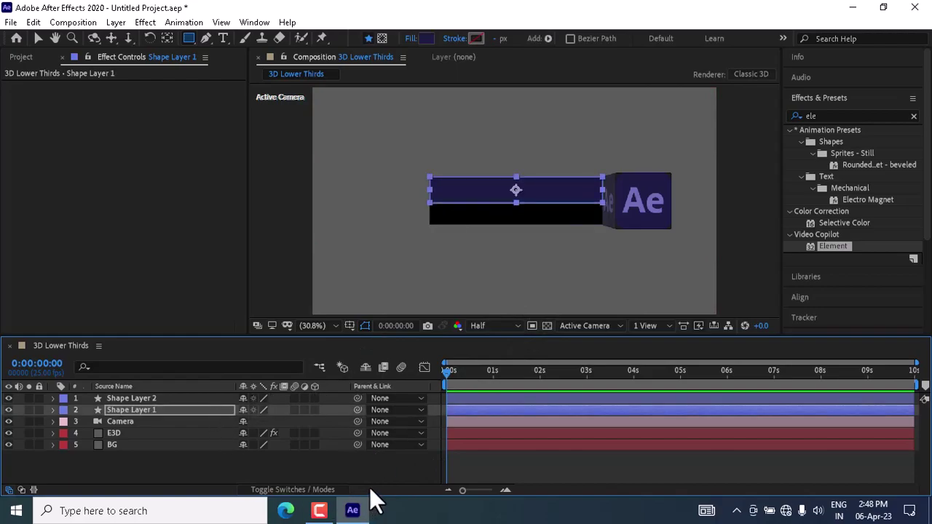
{"action": "left_click", "coordinate": [405, 471]}
{"action": "left_click_drag", "start_coordinate": [108, 432], "coordinate": [129, 394]}
{"action": "left_click", "coordinate": [130, 462]}
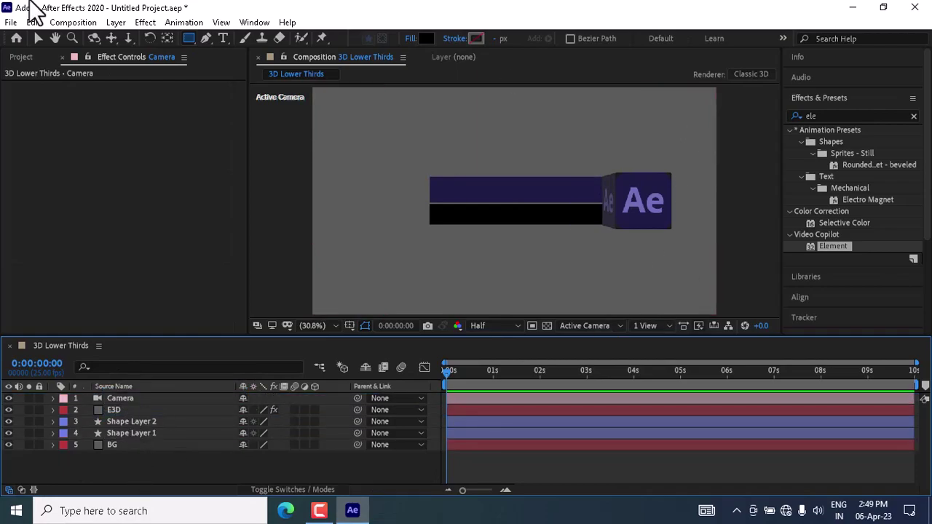
- Start a new text layer over the bars and sample the light purple 6F6FB7 from the cube's lettering as the text color
{"action": "key", "text": "ctrl+t"}
{"action": "left_click", "coordinate": [477, 201]}
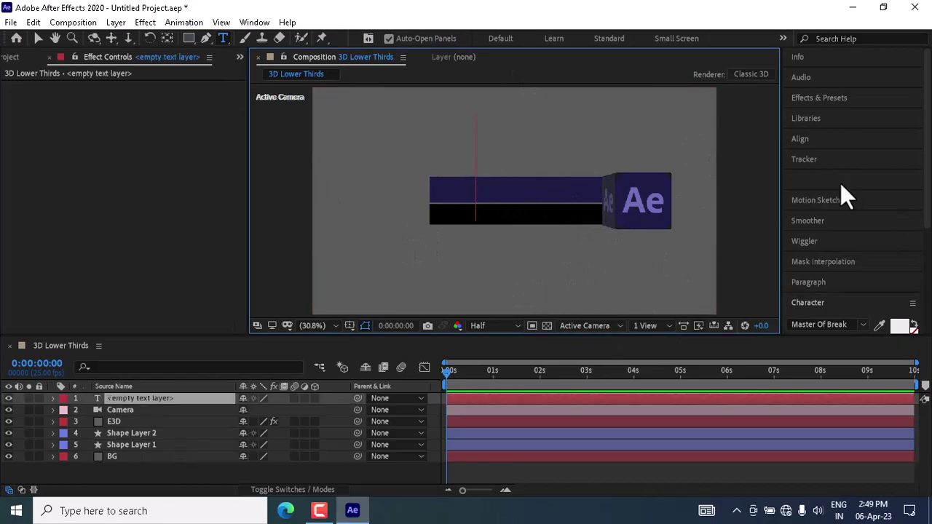
{"action": "left_click", "coordinate": [901, 191]}
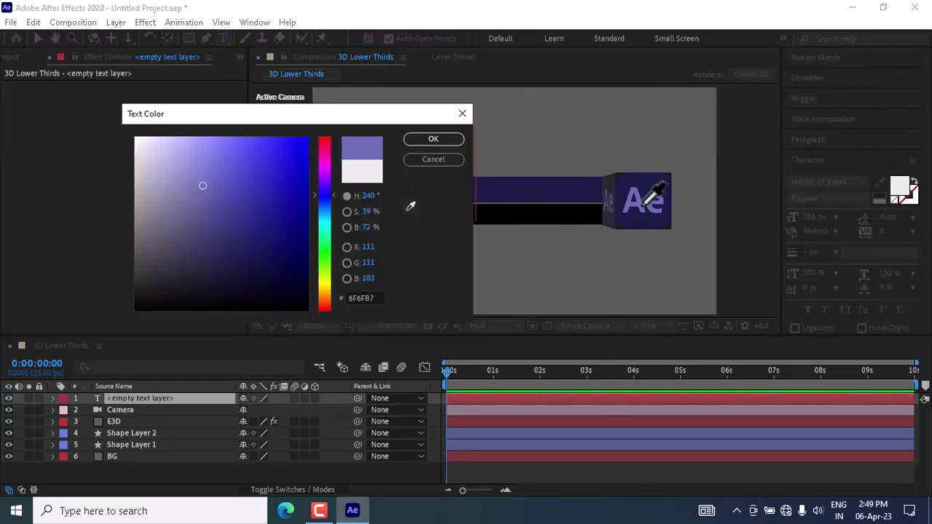
{"action": "left_click", "coordinate": [456, 141]}
{"action": "type", "text": "T"}
{"action": "key", "text": "BackSpace"}
- Set the text font to Bebas Neue Regular and the font size to 50 px
{"action": "left_click", "coordinate": [863, 182]}
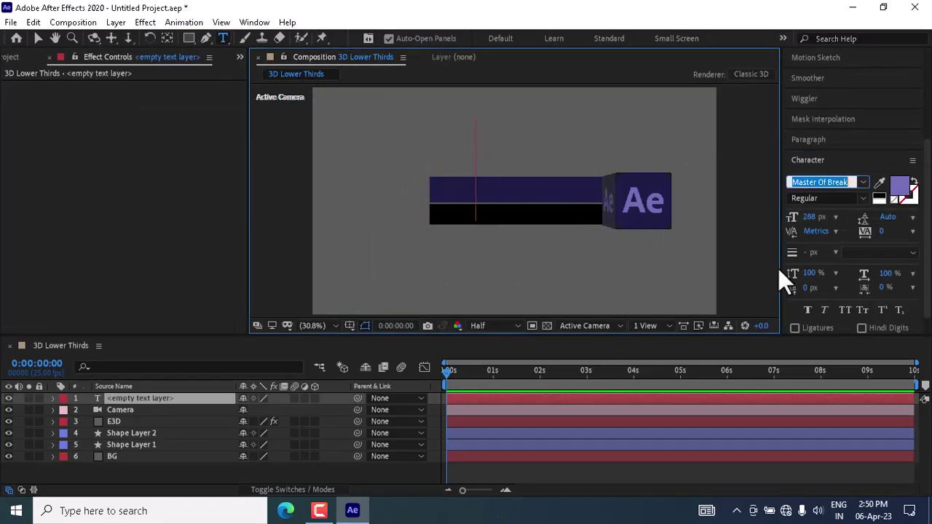
{"action": "scroll", "coordinate": [720, 348], "scroll_direction": "down", "scroll_amount": 5}
{"action": "scroll", "coordinate": [720, 347], "scroll_direction": "up", "scroll_amount": 10}
{"action": "left_click", "coordinate": [706, 264]}
{"action": "left_click", "coordinate": [811, 217]}
{"action": "type", "text": "50"}
{"action": "key", "text": "Return"}
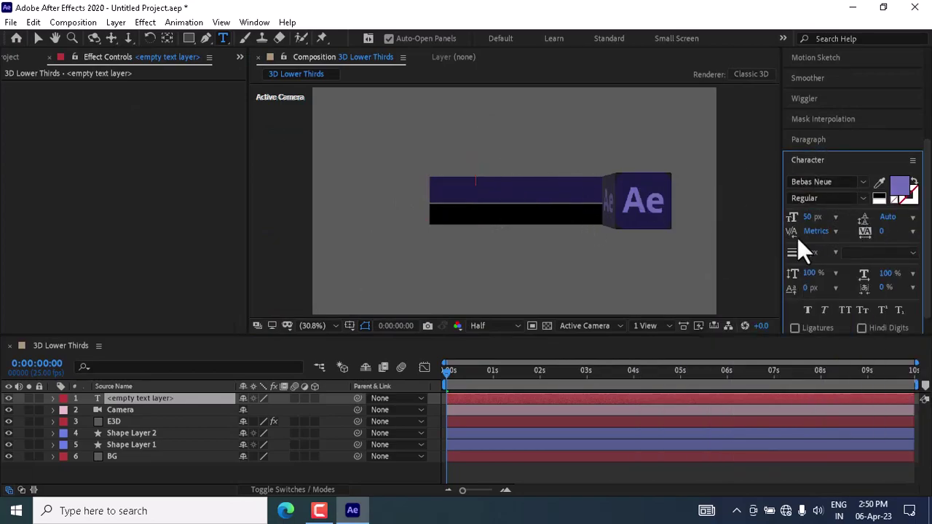
- Enter the text "Technical tamil guruji", enlarge it to 92 px and position it on the dark blue upper bar
{"action": "type", "text": "Te"}
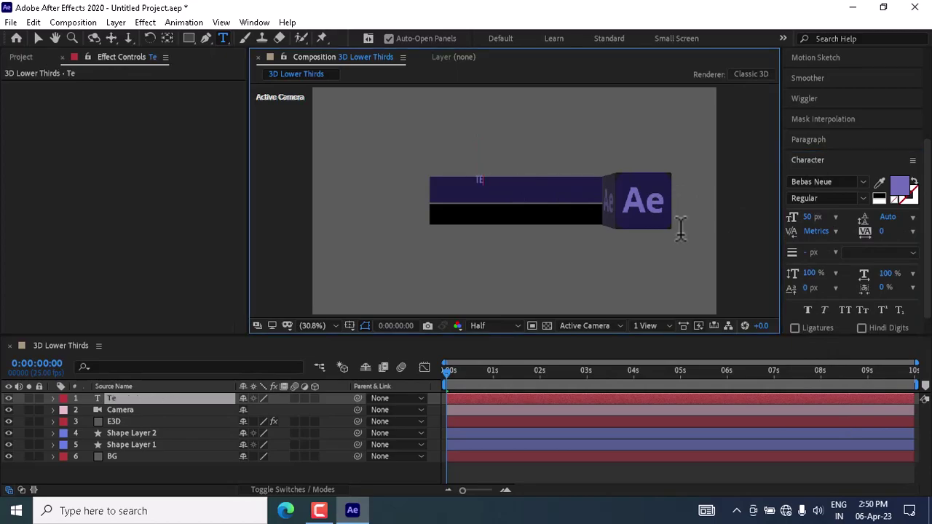
{"action": "type", "text": "chnical tamil guruji"}
{"action": "key", "text": "ctrl+a"}
{"action": "left_click_drag", "start_coordinate": [809, 217], "coordinate": [842, 218]}
{"action": "left_click", "coordinate": [37, 38]}
{"action": "mouse_move", "coordinate": [523, 181]}
{"action": "left_mouse_down"}
{"action": "mouse_move", "coordinate": [509, 193]}
{"action": "mouse_move", "coordinate": [510, 184]}
{"action": "left_mouse_up"}
- Move the title text's anchor point to its center and nudge the text into the middle of the upper bar
{"action": "left_click", "coordinate": [166, 38]}
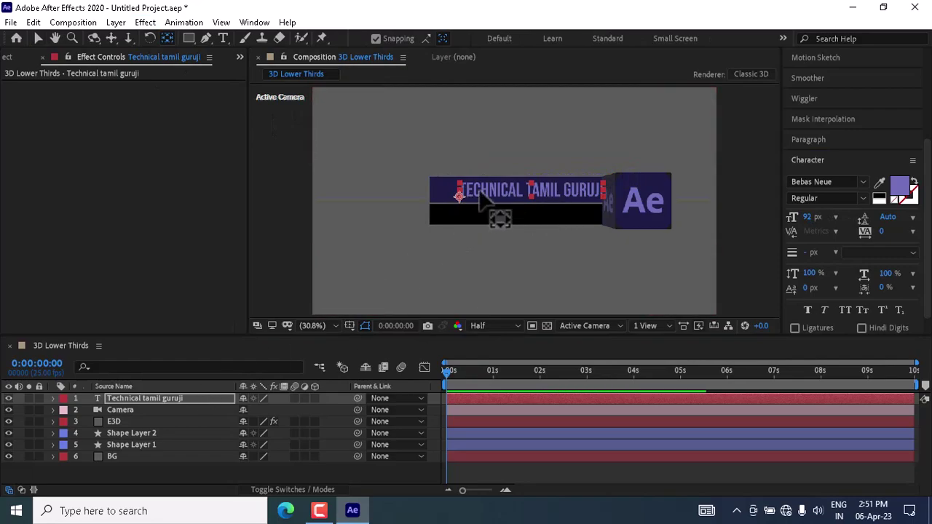
{"action": "left_click_drag", "start_coordinate": [459, 194], "coordinate": [526, 190]}
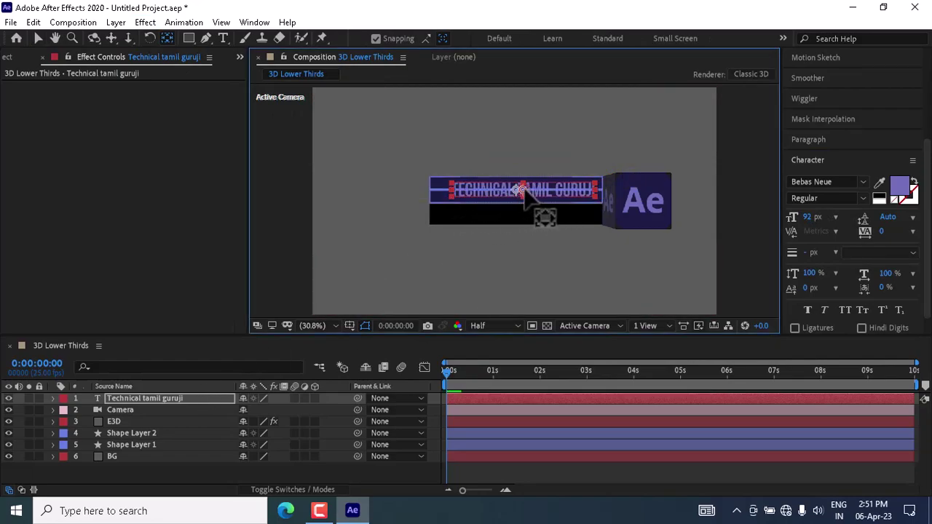
{"action": "key", "text": "v"}
{"action": "key", "text": "Left"}
{"action": "key", "text": "Down"}
{"action": "key", "text": "Left"}
- Add a 2 px stroke over the fill of the title text
{"action": "left_click", "coordinate": [910, 195]}
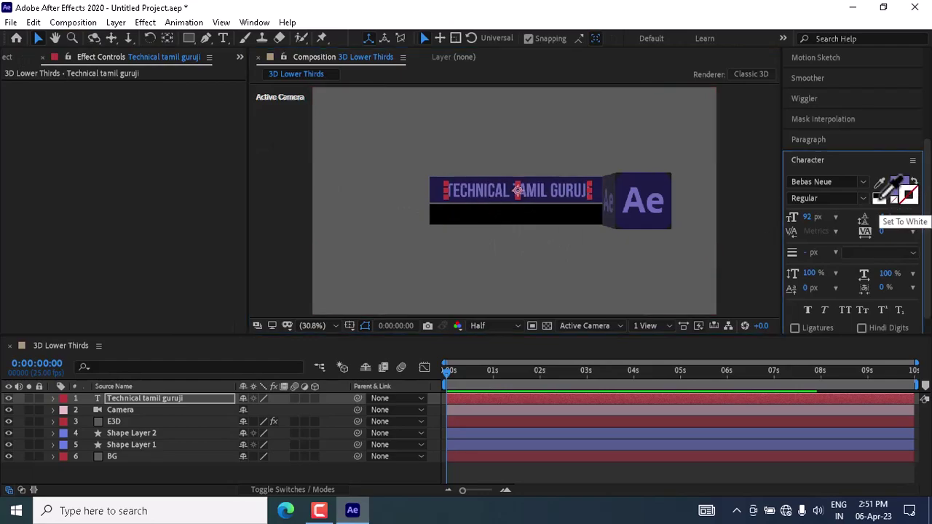
{"action": "left_click", "coordinate": [908, 195]}
{"action": "left_click", "coordinate": [434, 139]}
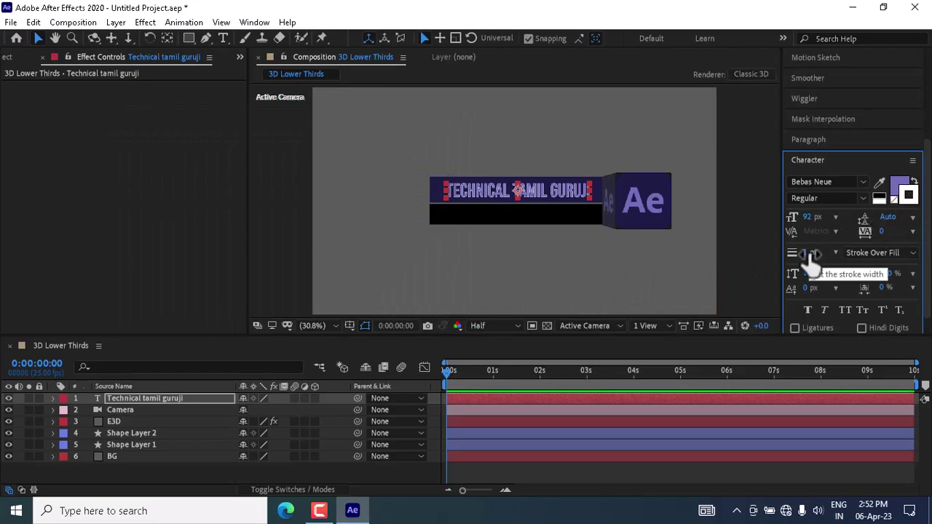
{"action": "left_click_drag", "start_coordinate": [804, 251], "coordinate": [834, 260]}
- Sample the dark blue 1C1C45 from the cube's face as the title text's stroke color
{"action": "left_click", "coordinate": [909, 197]}
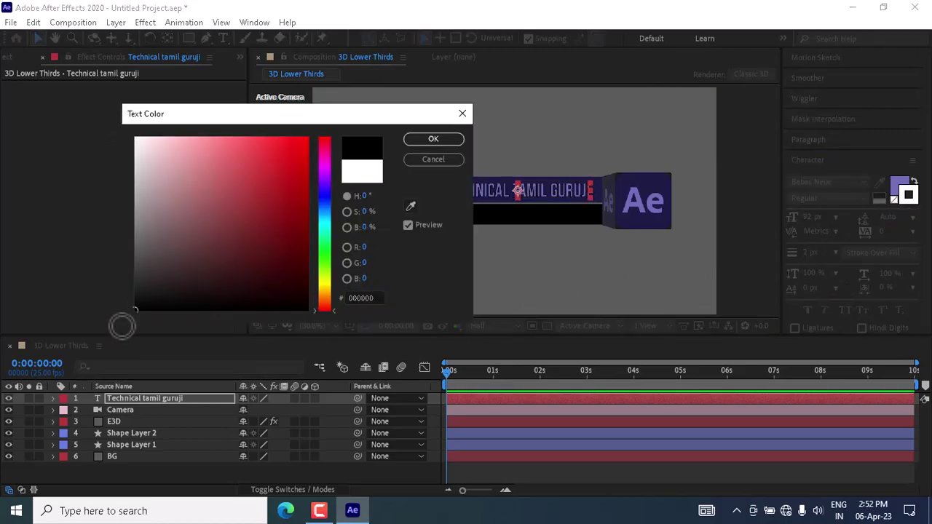
{"action": "left_click", "coordinate": [650, 187]}
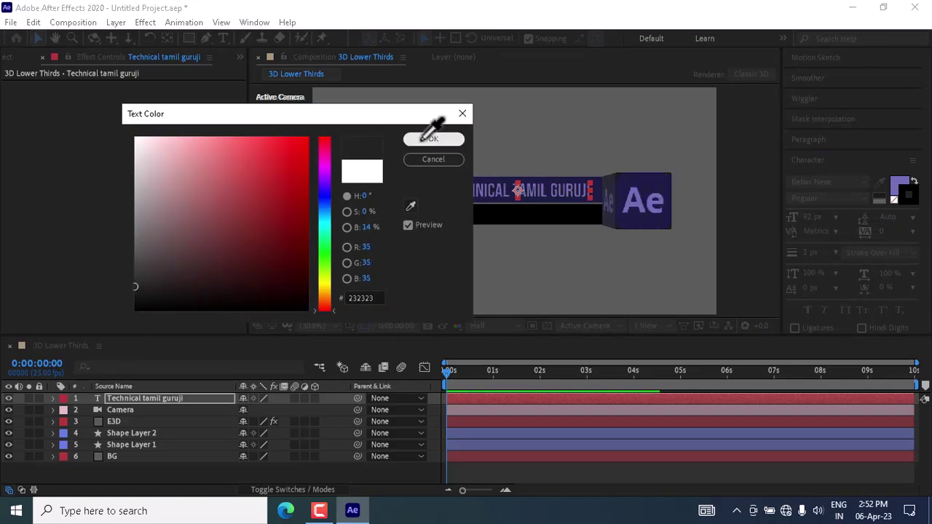
{"action": "left_click", "coordinate": [631, 181]}
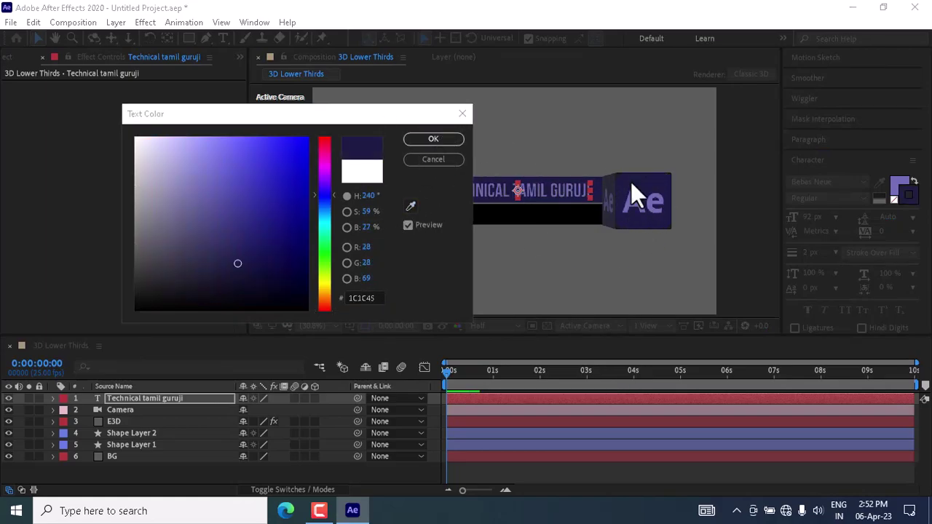
{"action": "left_click", "coordinate": [433, 138]}
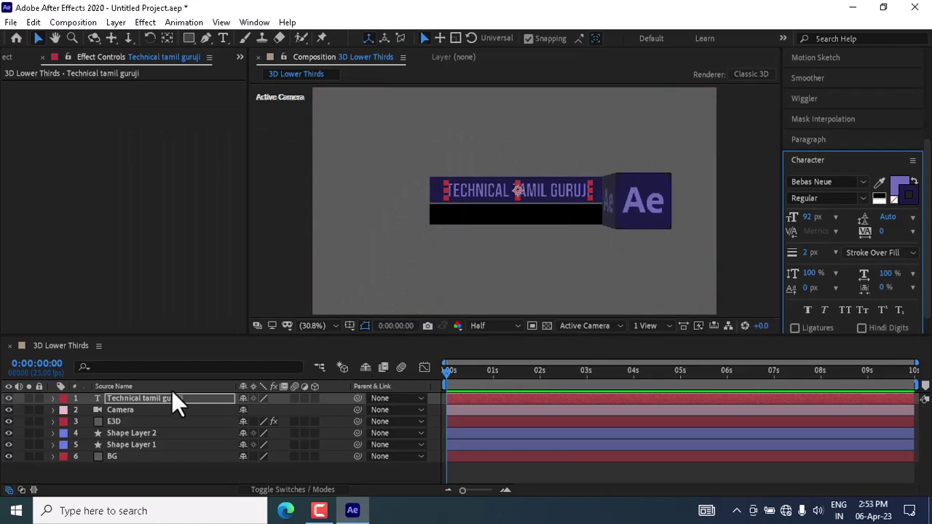
- Add a second text layer over the lower bar reading "after effect tutorial"
{"action": "key", "text": "ctrl+t"}
{"action": "left_click", "coordinate": [492, 210]}
{"action": "type", "text": "after effect tu"}
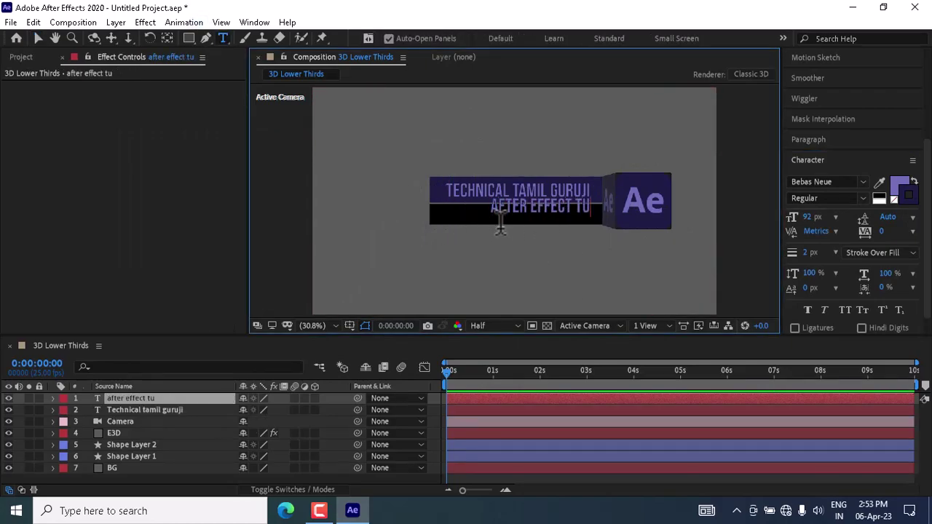
{"action": "type", "text": "toriala"}
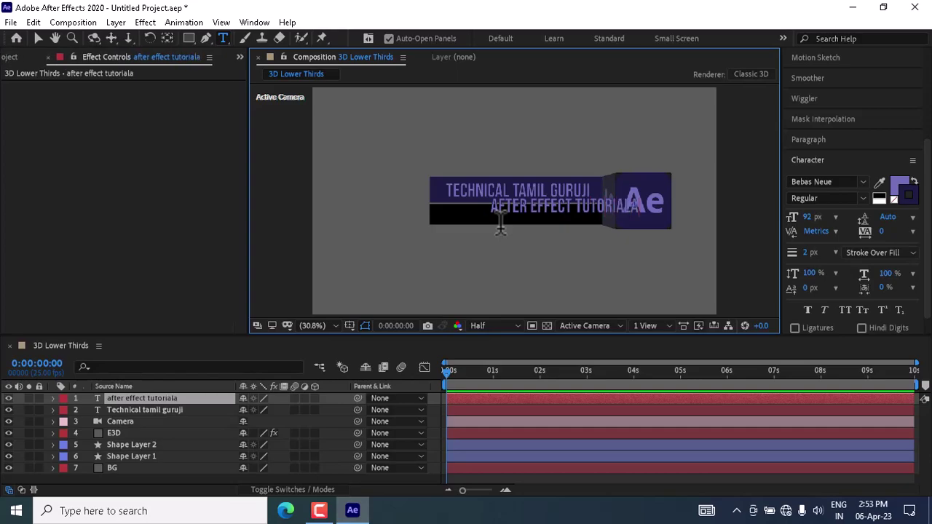
{"action": "key", "text": "BackSpace"}
- Give the whole subtitle text a white fill and a light purple stroke
{"action": "key", "text": "ctrl+a"}
{"action": "left_click", "coordinate": [900, 184]}
{"action": "left_click", "coordinate": [436, 161]}
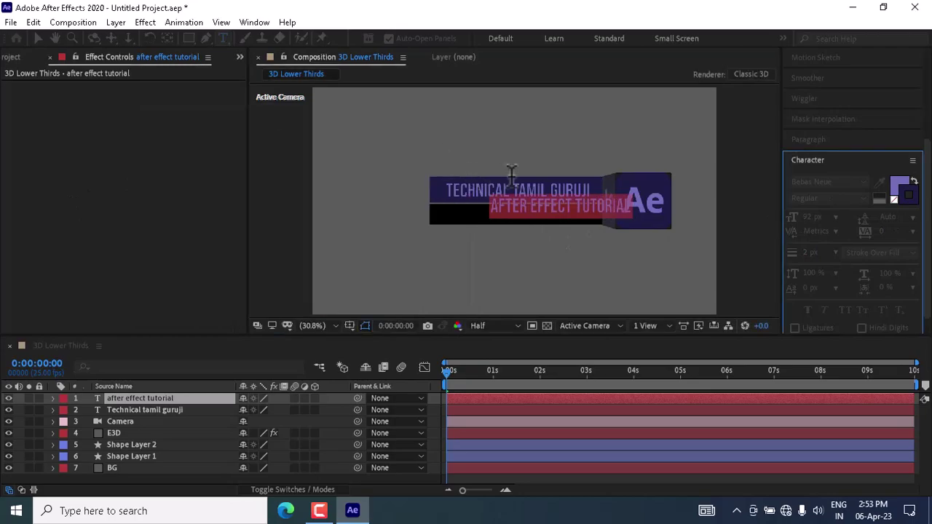
{"action": "left_click", "coordinate": [903, 188]}
{"action": "left_click", "coordinate": [903, 188]}
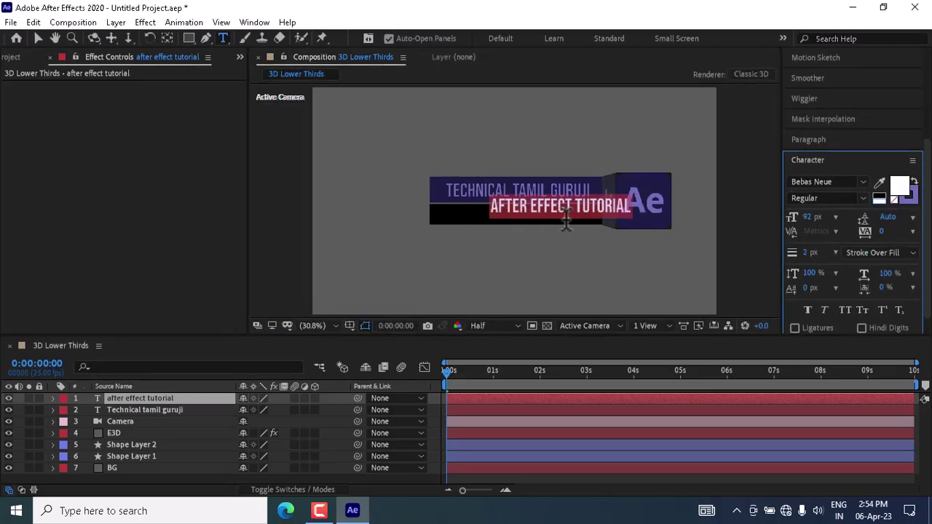
- Reduce the subtitle text to 73 px and position it on the black lower bar
{"action": "mouse_move", "coordinate": [808, 217]}
{"action": "left_mouse_down"}
{"action": "mouse_move", "coordinate": [777, 227]}
{"action": "mouse_move", "coordinate": [819, 231]}
{"action": "left_mouse_up"}
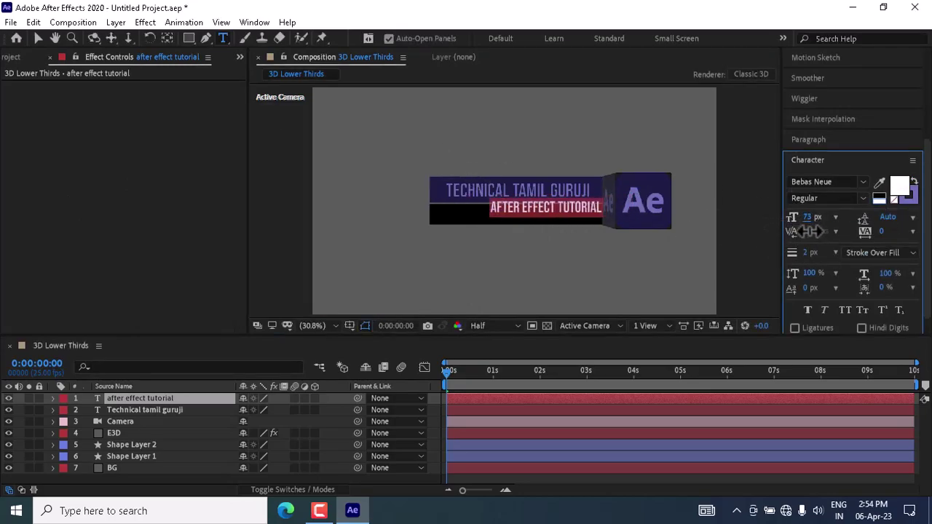
{"action": "left_click", "coordinate": [38, 38]}
{"action": "left_click_drag", "start_coordinate": [484, 214], "coordinate": [464, 221]}
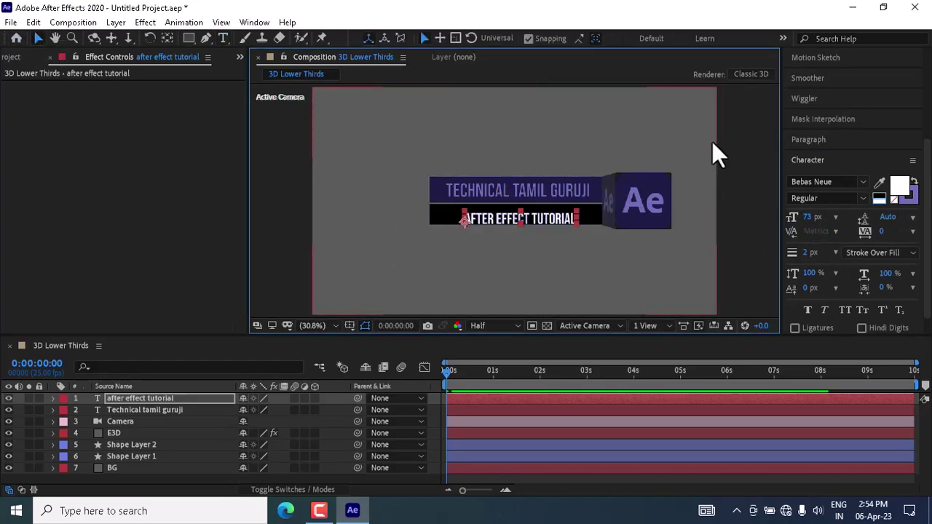
- Nudge the subtitle text up until it is vertically centered on the black lower bar
{"action": "key", "text": "Up"}
{"action": "key", "text": "Up"}
{"action": "key", "text": "Up"}
{"action": "key", "text": "Up"}
{"action": "key", "text": "Up"}
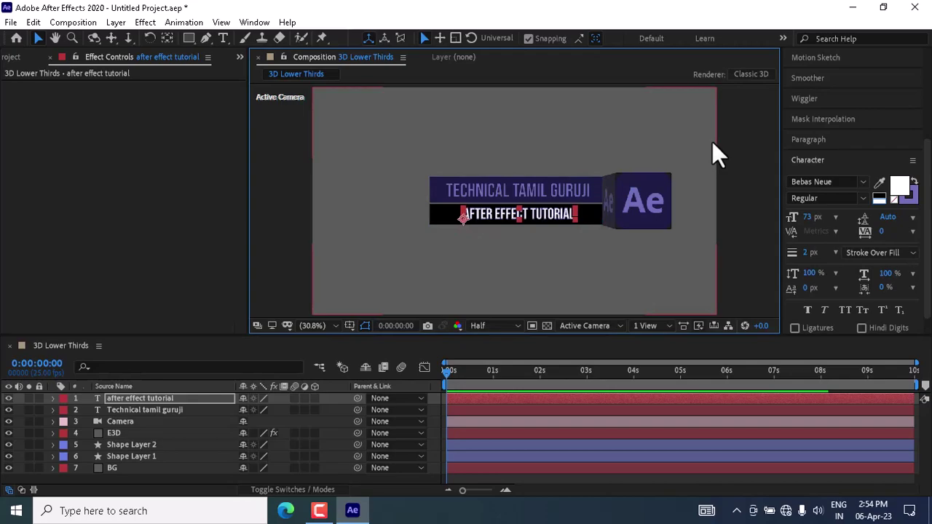
{"action": "left_click", "coordinate": [400, 479]}
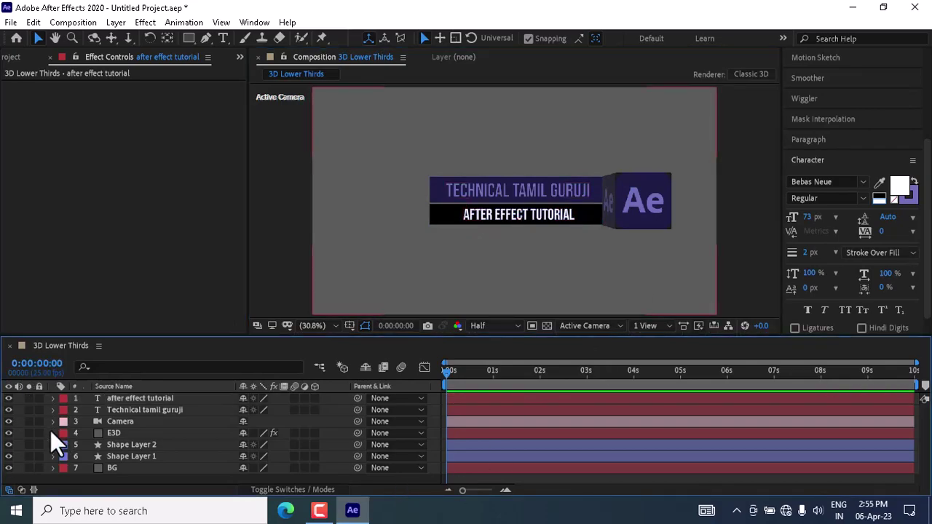
- Keyframe the E3D layer's Group 1 Particle Size at 10 at 0:00:00:17 and 0 at the start of the timeline
{"action": "left_click", "coordinate": [139, 435]}
{"action": "left_click", "coordinate": [18, 131]}
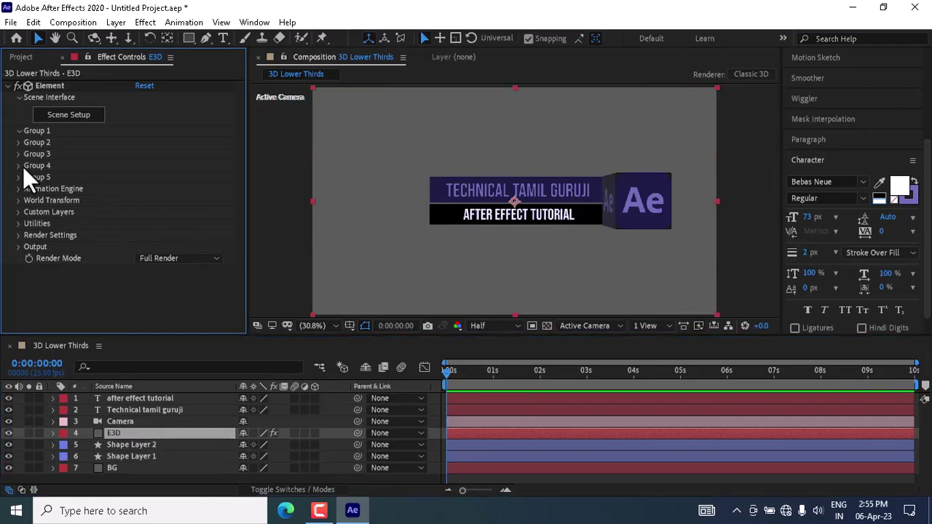
{"action": "left_click", "coordinate": [29, 164]}
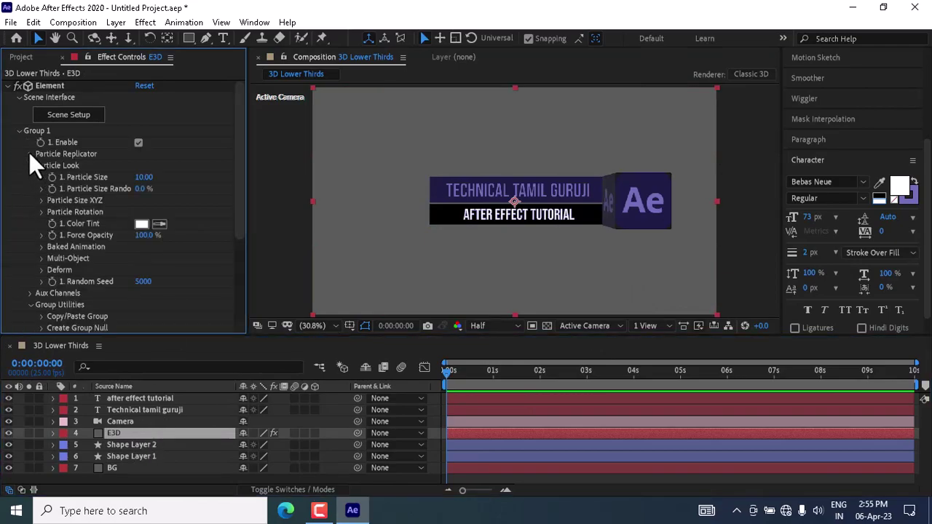
{"action": "left_click", "coordinate": [30, 153]}
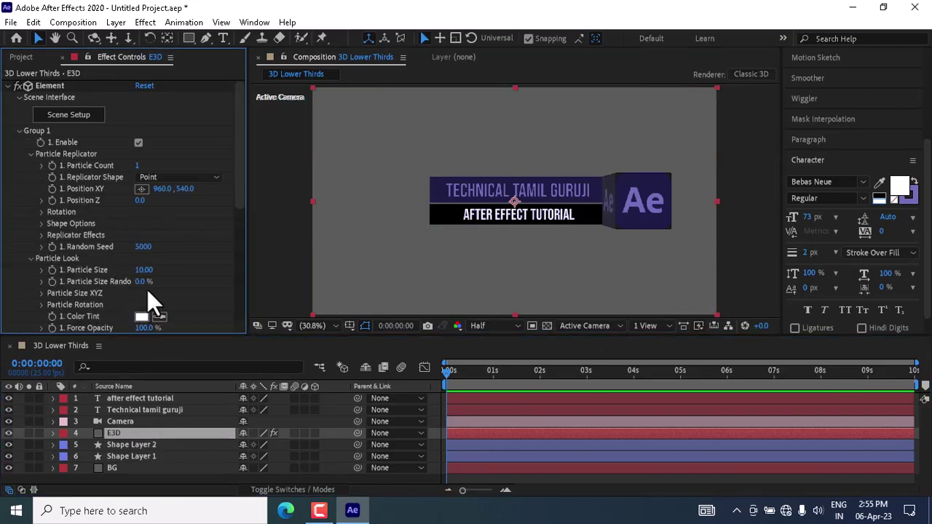
{"action": "left_click", "coordinate": [478, 372]}
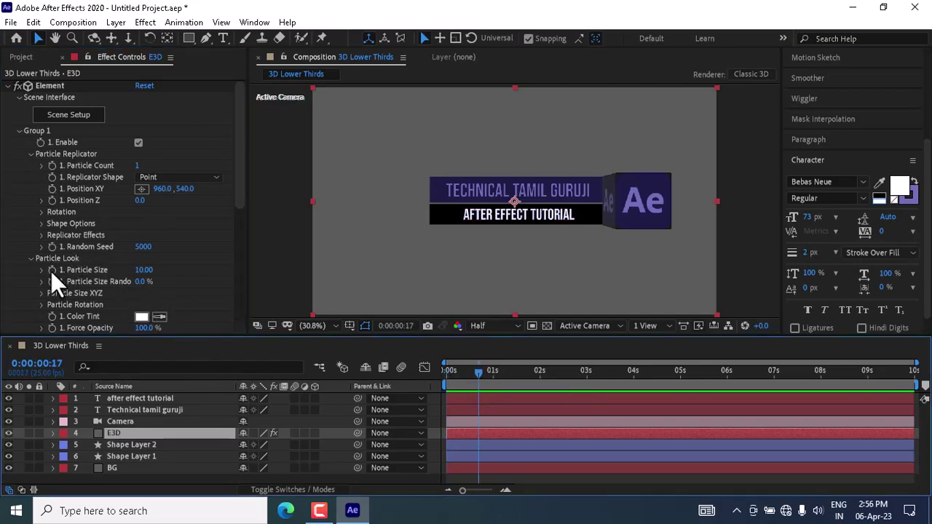
{"action": "left_click", "coordinate": [52, 270]}
{"action": "left_click", "coordinate": [445, 373]}
{"action": "left_click", "coordinate": [140, 270]}
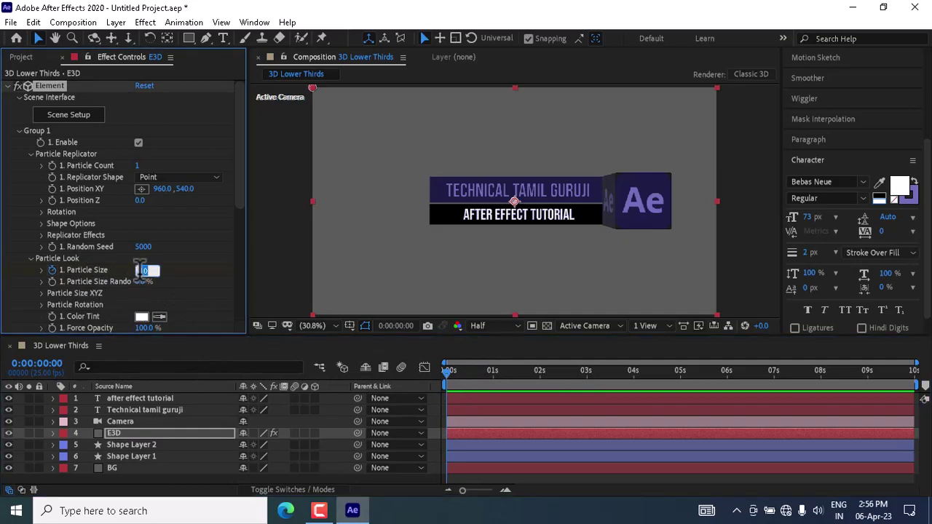
{"action": "type", "text": "0"}
{"action": "key", "text": "Return"}
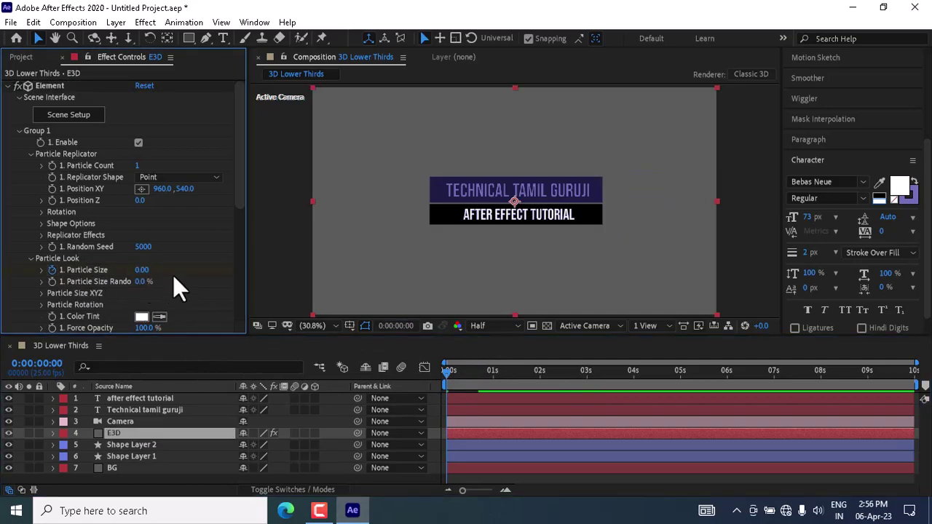
{"action": "key", "text": "u"}
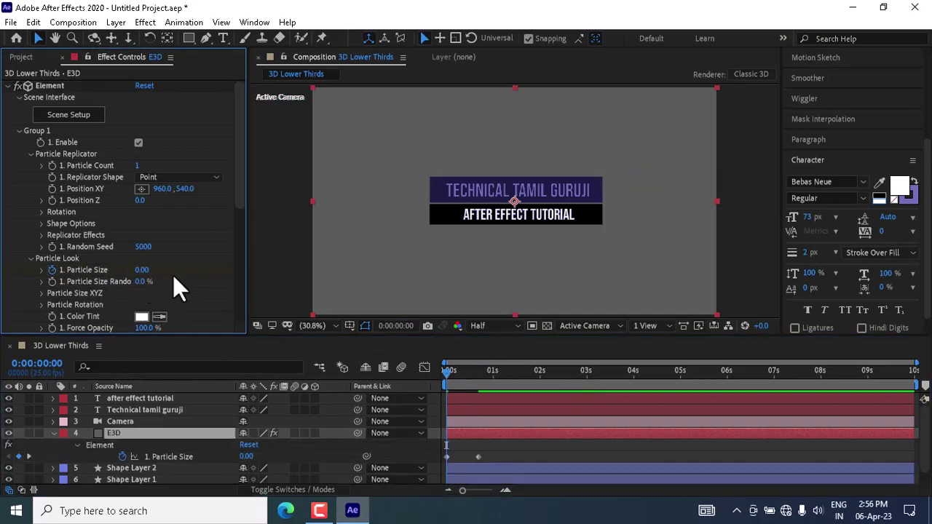
- Set a starting keyframe for the cube's Group 1 Position XY at 0:00:00:19
{"action": "left_click", "coordinate": [481, 376]}
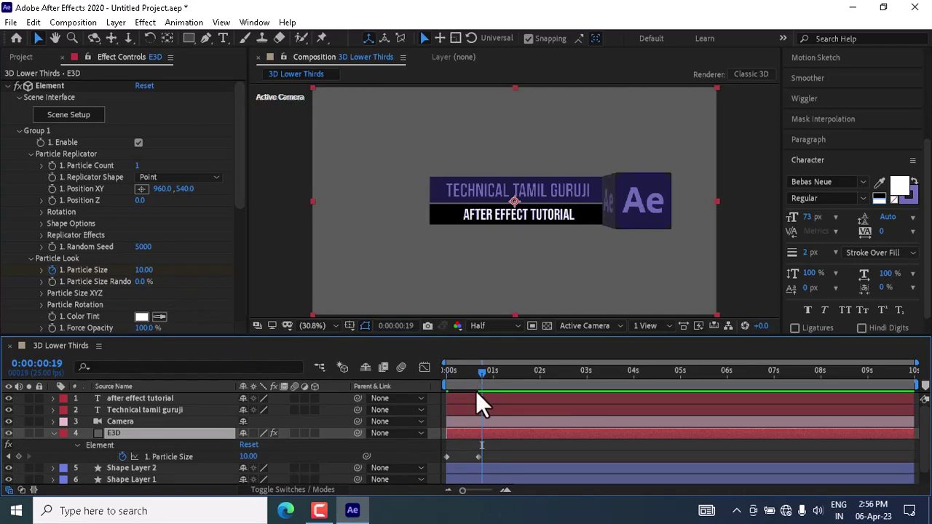
{"action": "left_click", "coordinate": [52, 189]}
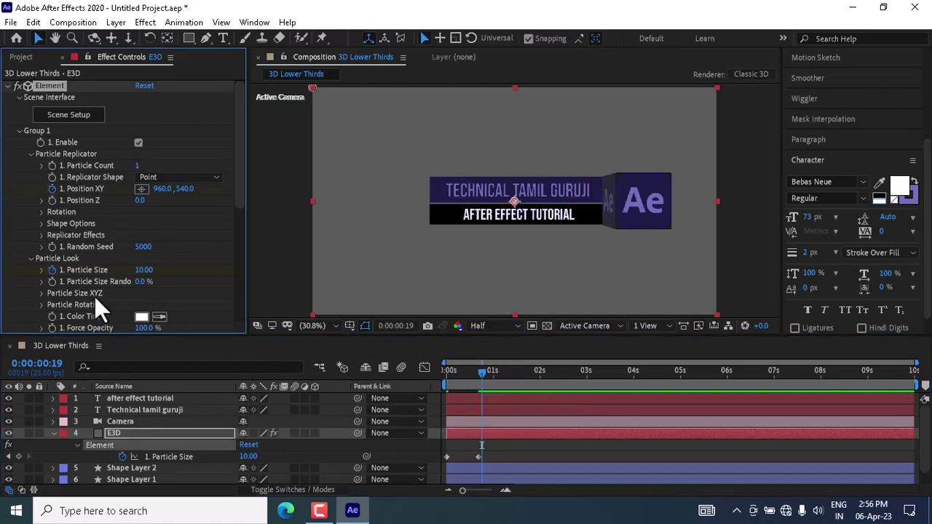
{"action": "key", "text": "u"}
{"action": "key", "text": "u"}
- At 2 seconds, set the cube's horizontal Position XY value to -156 so it sits at the opposite end of the bars
{"action": "left_click", "coordinate": [540, 377]}
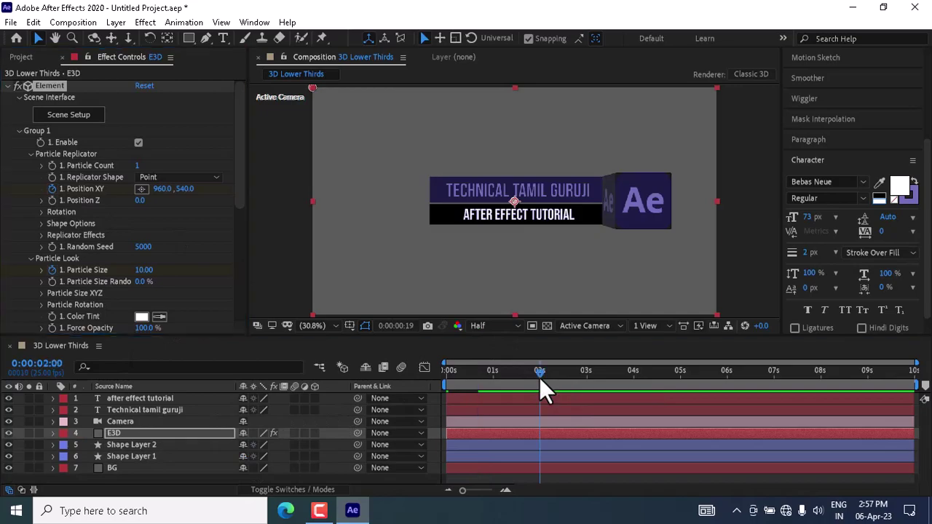
{"action": "left_click_drag", "start_coordinate": [158, 190], "coordinate": [11, 196]}
{"action": "left_click_drag", "start_coordinate": [158, 189], "coordinate": [40, 193]}
{"action": "left_click", "coordinate": [161, 189]}
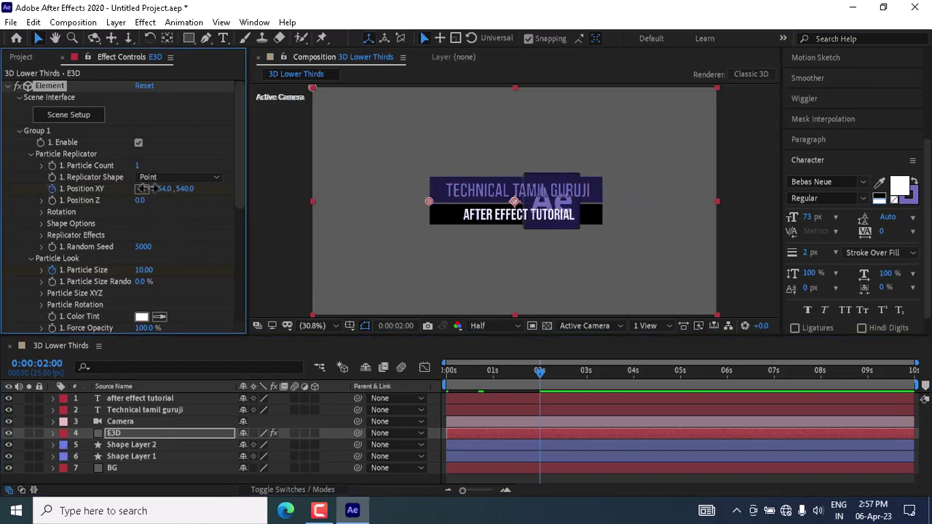
{"action": "type", "text": "201"}
{"action": "key", "text": "Return"}
{"action": "left_click", "coordinate": [160, 189]}
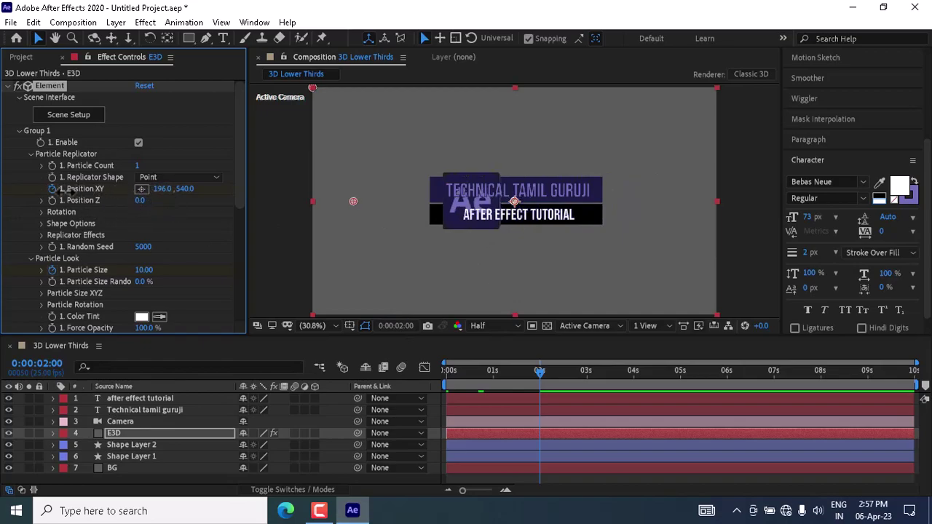
{"action": "type", "text": "9"}
{"action": "key", "text": "Return"}
{"action": "left_click", "coordinate": [159, 188]}
{"action": "type", "text": "-111"}
{"action": "key", "text": "Return"}
{"action": "left_click_drag", "start_coordinate": [114, 188], "coordinate": [160, 205]}
- Move the E3D layer to the top of the layer stack and preview the cube's animation from the start
{"action": "left_click_drag", "start_coordinate": [112, 429], "coordinate": [115, 397]}
{"action": "left_click", "coordinate": [445, 373]}
{"action": "key", "text": "space"}
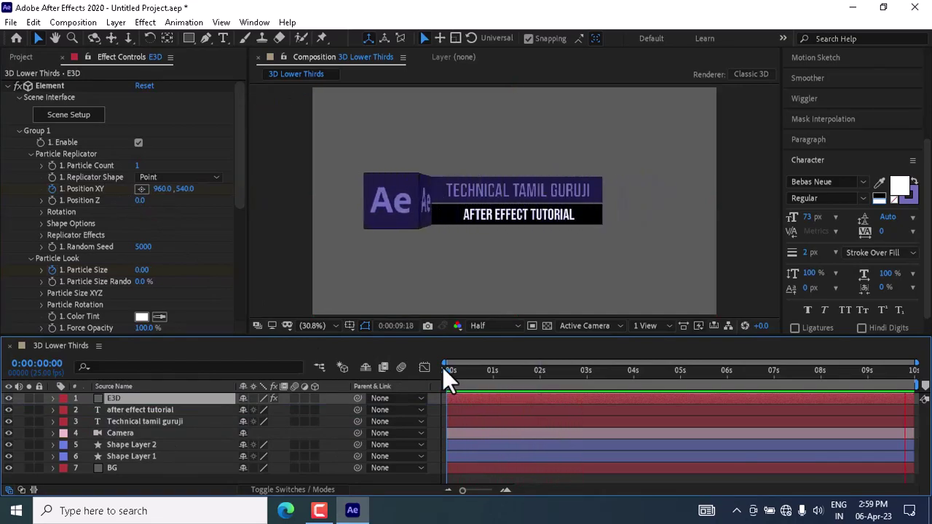
{"action": "key", "text": "space"}
- Set a starting keyframe for the cube's Group 1 Y Rotation at 0:00:00:17
{"action": "key", "text": "u"}
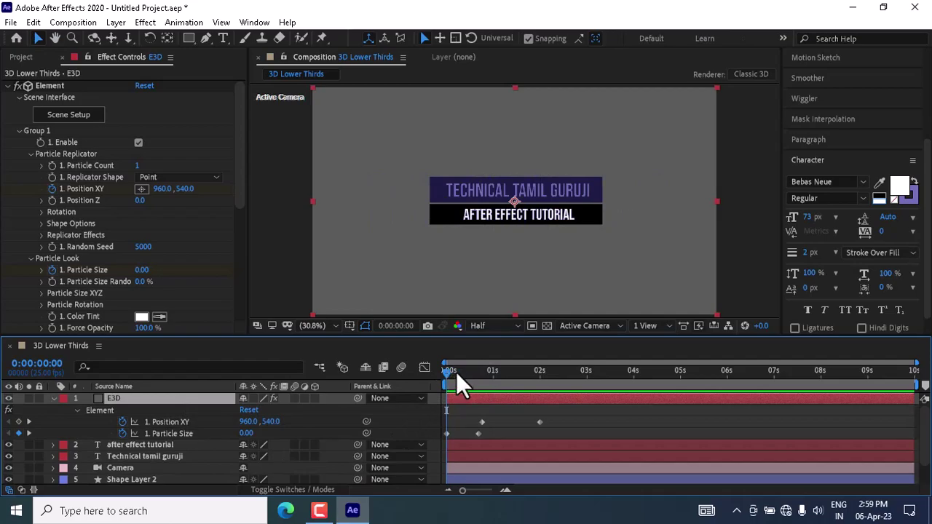
{"action": "left_click_drag", "start_coordinate": [453, 371], "coordinate": [479, 388]}
{"action": "left_click", "coordinate": [43, 212]}
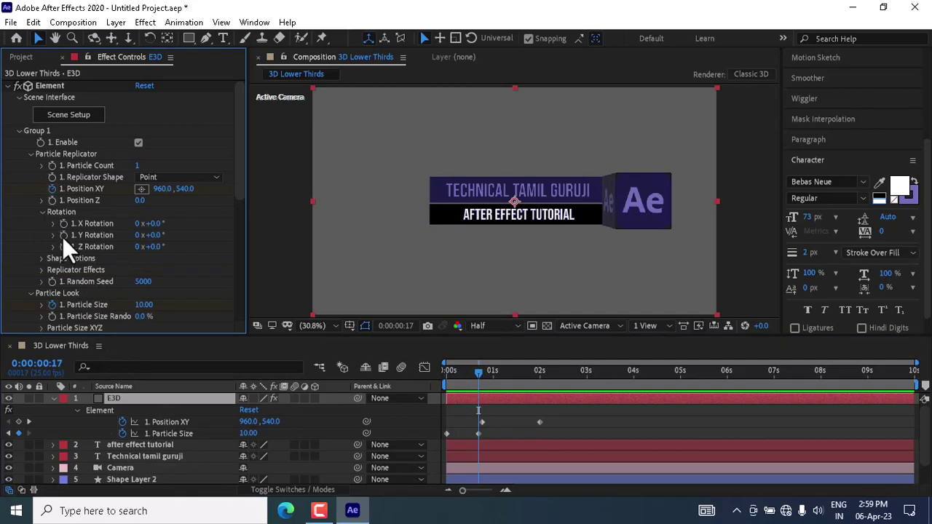
- At 2 seconds, set the cube's Y Rotation to 1 revolution plus 11°
{"action": "left_click", "coordinate": [539, 378]}
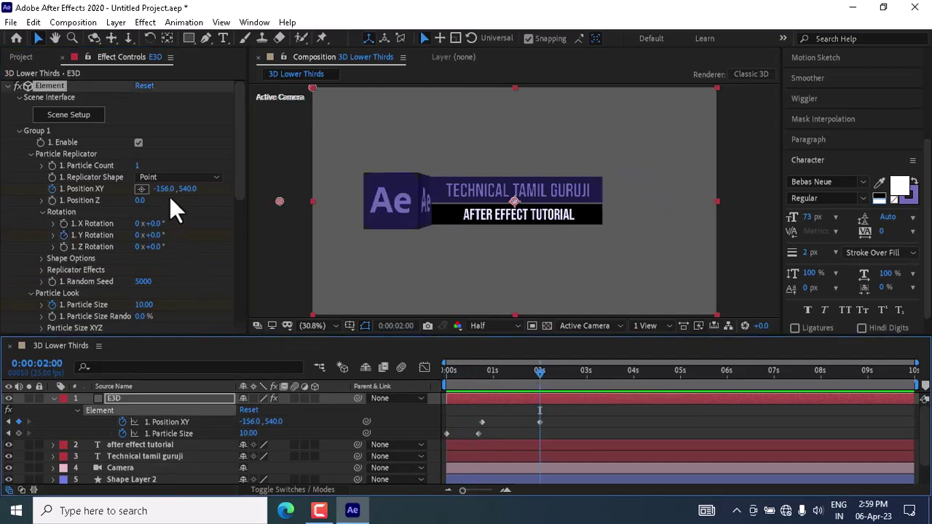
{"action": "left_click_drag", "start_coordinate": [156, 237], "coordinate": [84, 237]}
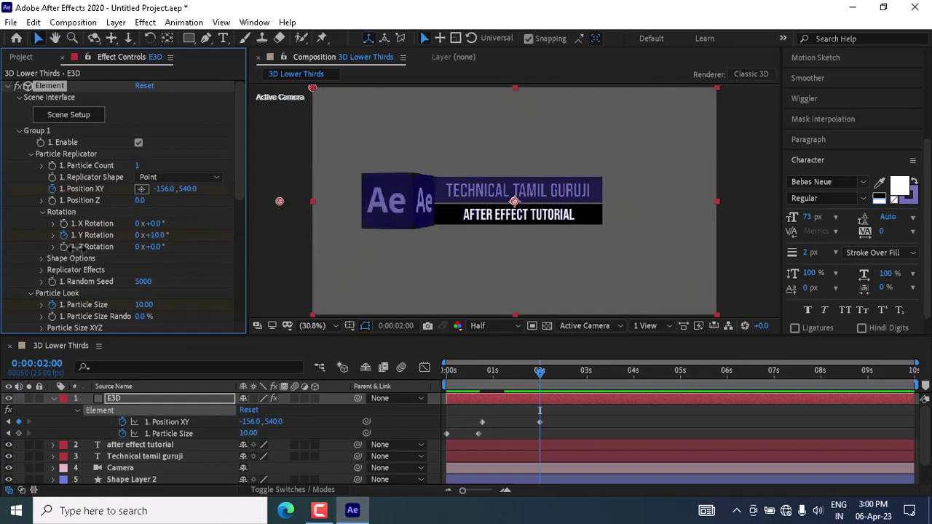
{"action": "left_click", "coordinate": [155, 237]}
{"action": "type", "text": "11"}
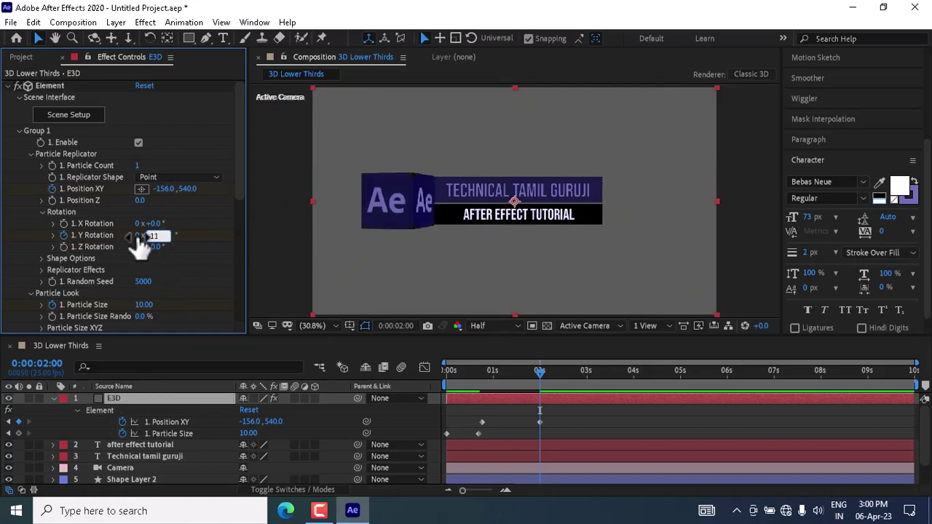
{"action": "left_click", "coordinate": [137, 236]}
{"action": "type", "text": "1"}
{"action": "left_click", "coordinate": [495, 432]}
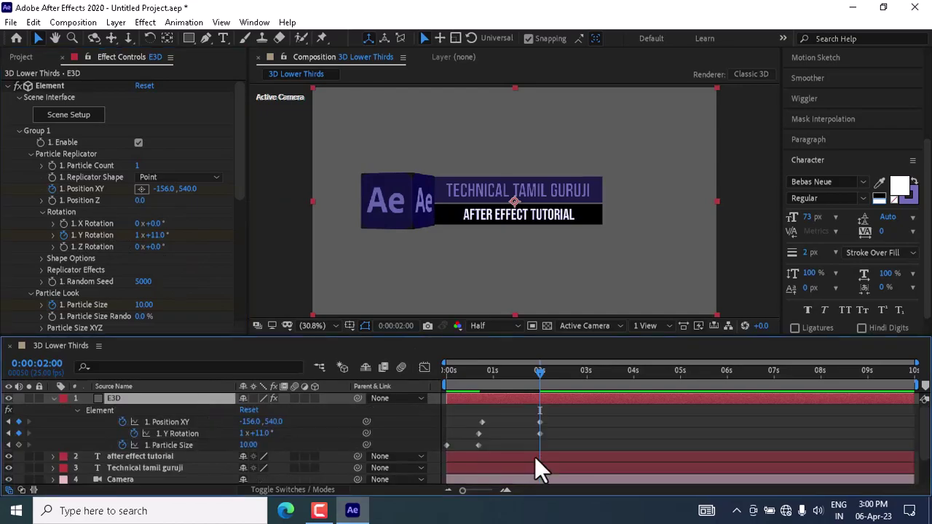
- Preview the cube's scale, move and spin from the start of the timeline and review its keyframes
{"action": "key", "text": "u"}
{"action": "left_click", "coordinate": [448, 373]}
{"action": "key", "text": "space"}
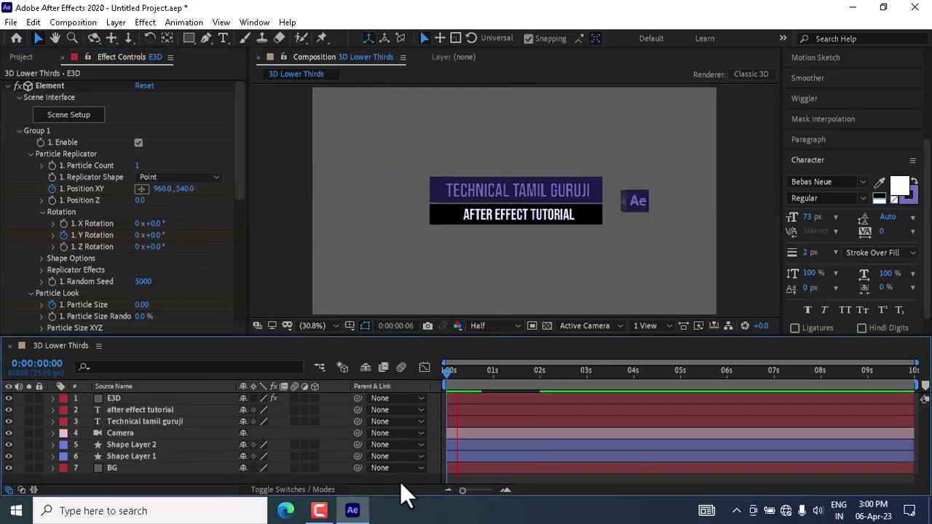
{"action": "key", "text": "space"}
{"action": "left_click_drag", "start_coordinate": [492, 372], "coordinate": [433, 387]}
{"action": "left_click", "coordinate": [465, 398]}
{"action": "key", "text": "u"}
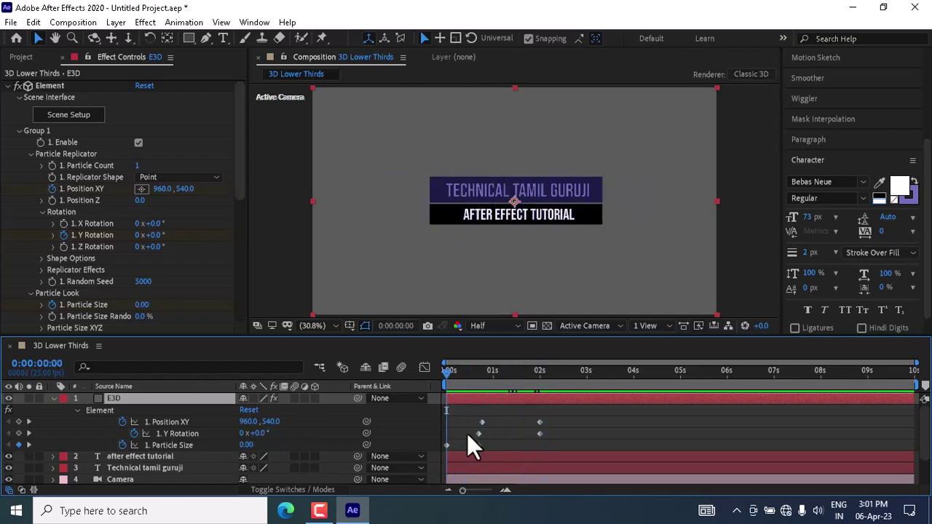
{"action": "key", "text": "space"}
{"action": "key", "text": "space"}
{"action": "left_click", "coordinate": [446, 374]}
{"action": "key", "text": "space"}
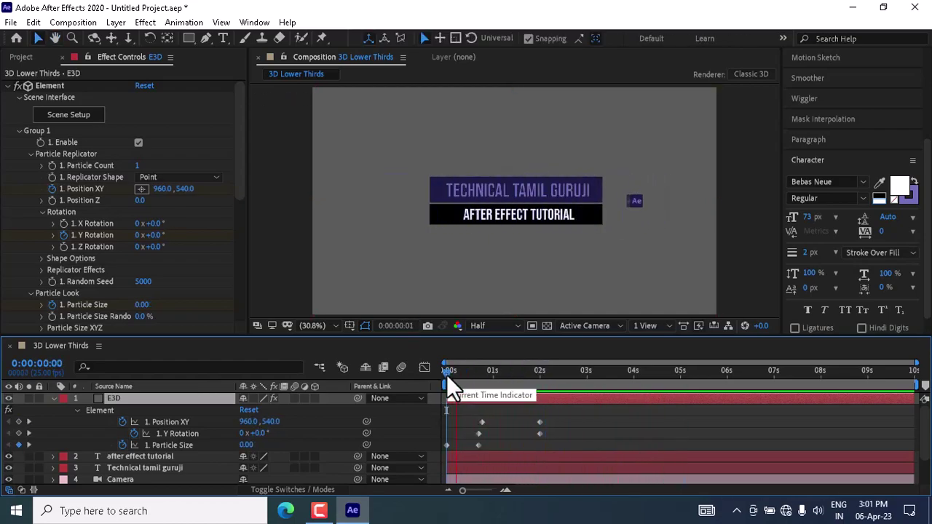
{"action": "left_click_drag", "start_coordinate": [446, 374], "coordinate": [427, 373]}
- Apply Easy Ease to both Y Rotation keyframes of the E3D layer
{"action": "left_click_drag", "start_coordinate": [470, 428], "coordinate": [538, 439]}
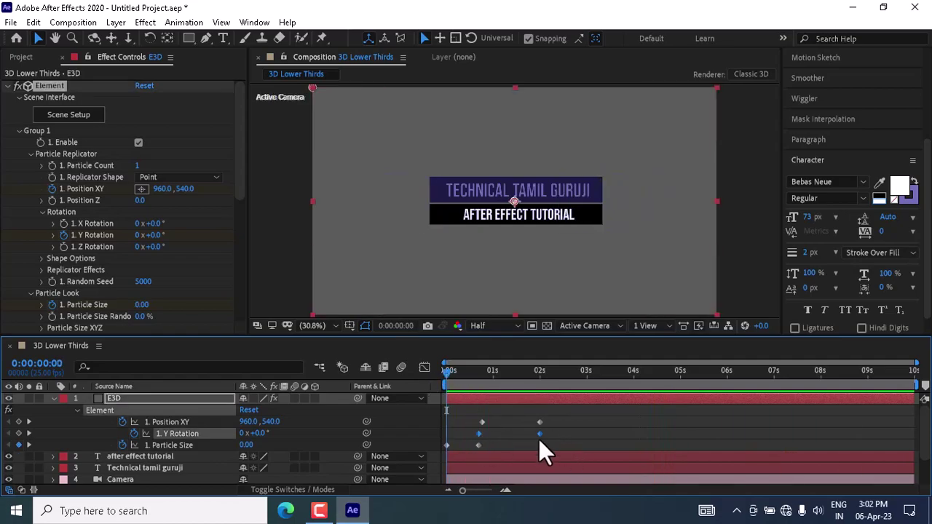
{"action": "right_click", "coordinate": [539, 434]}
{"action": "mouse_move", "coordinate": [582, 424]}
{"action": "left_click", "coordinate": [743, 333]}
- Fit the curves in the Graph Editor and lengthen the incoming ease handle of the last Y Rotation keyframe
{"action": "left_click", "coordinate": [425, 367]}
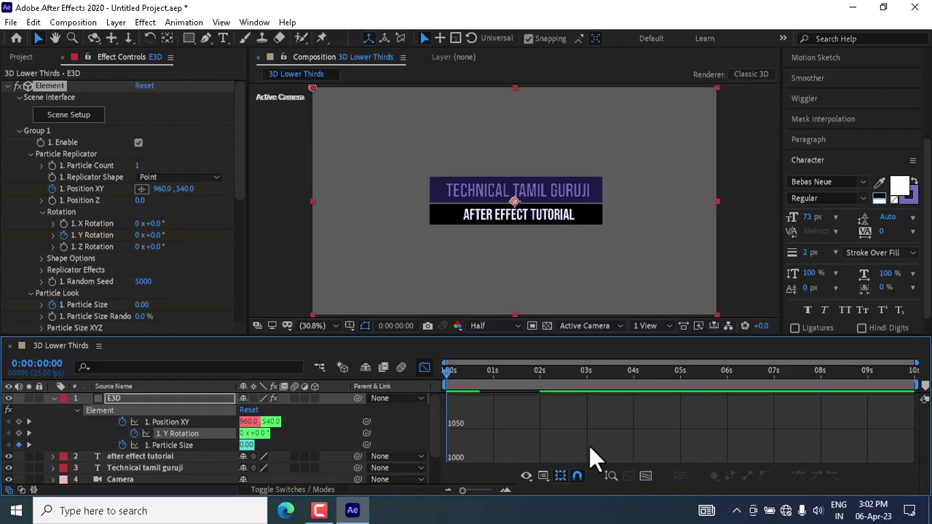
{"action": "left_click", "coordinate": [611, 474]}
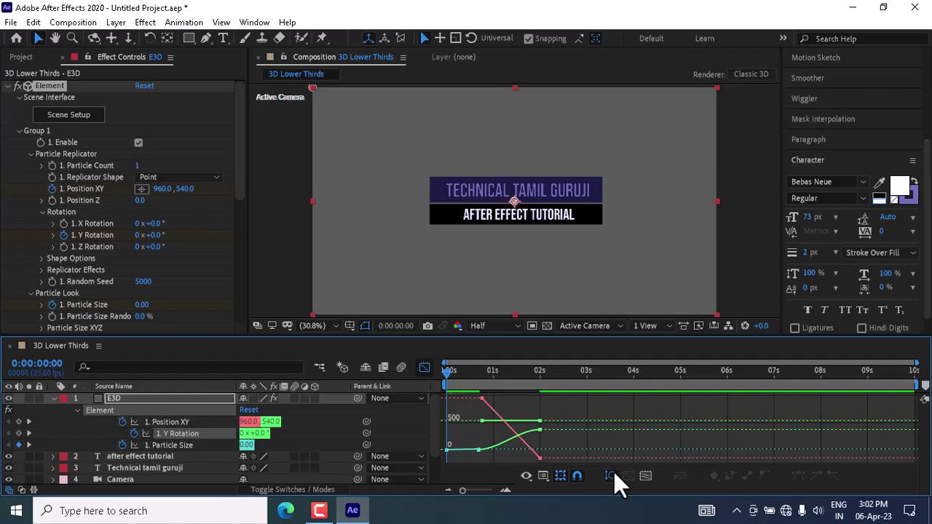
{"action": "left_click_drag", "start_coordinate": [572, 398], "coordinate": [498, 463]}
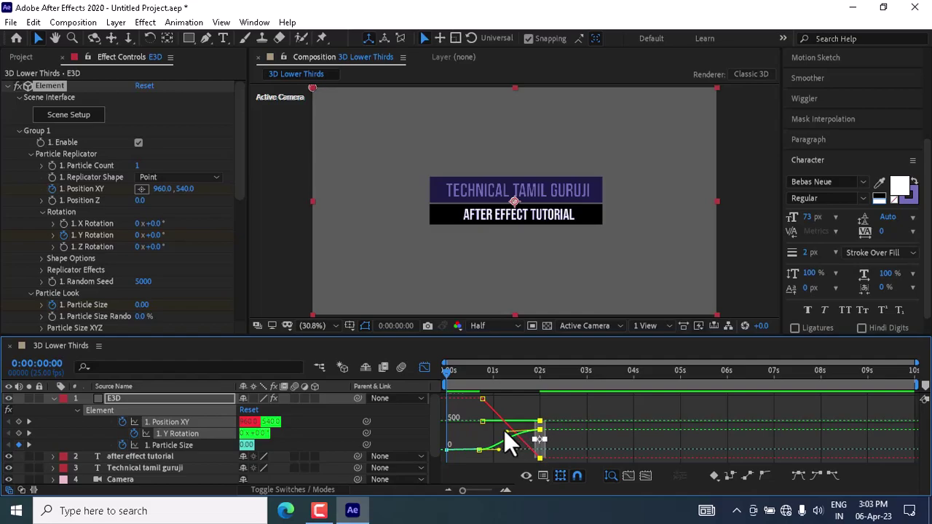
{"action": "left_click_drag", "start_coordinate": [505, 430], "coordinate": [502, 431]}
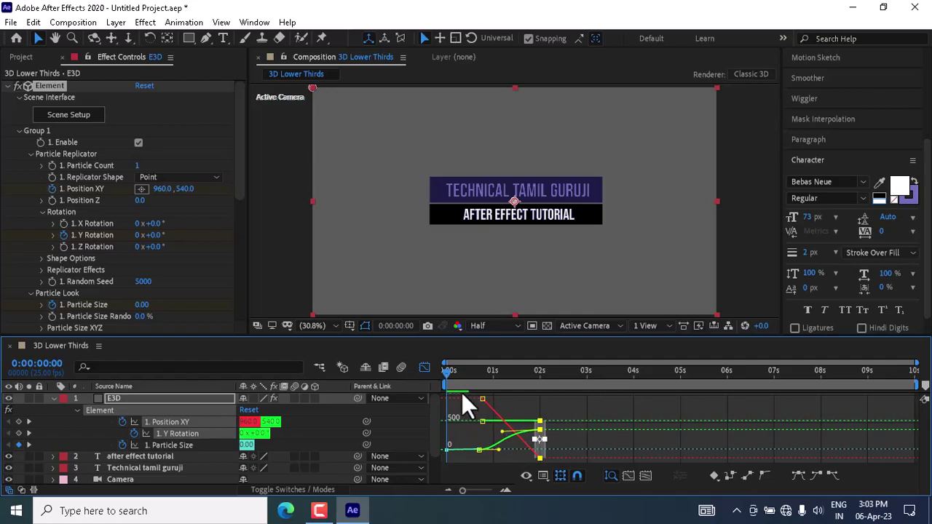
{"action": "key", "text": "shift+F3"}
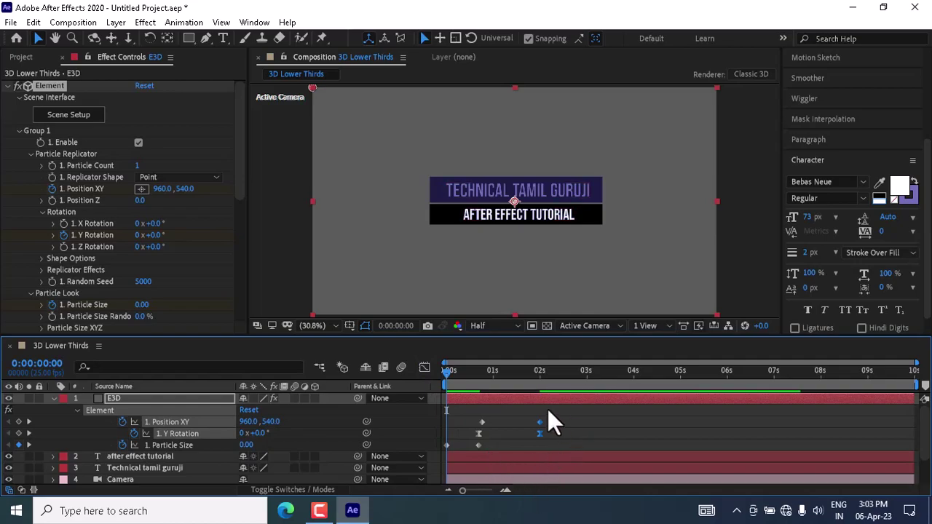
- Play the composition from the start to check the eased rotation
{"action": "left_click_drag", "start_coordinate": [464, 370], "coordinate": [410, 379]}
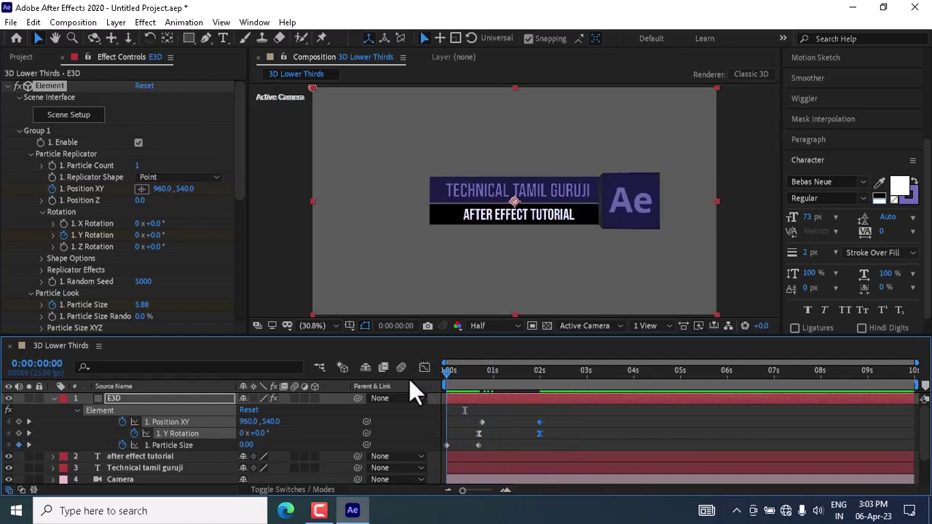
{"action": "key", "text": "space"}
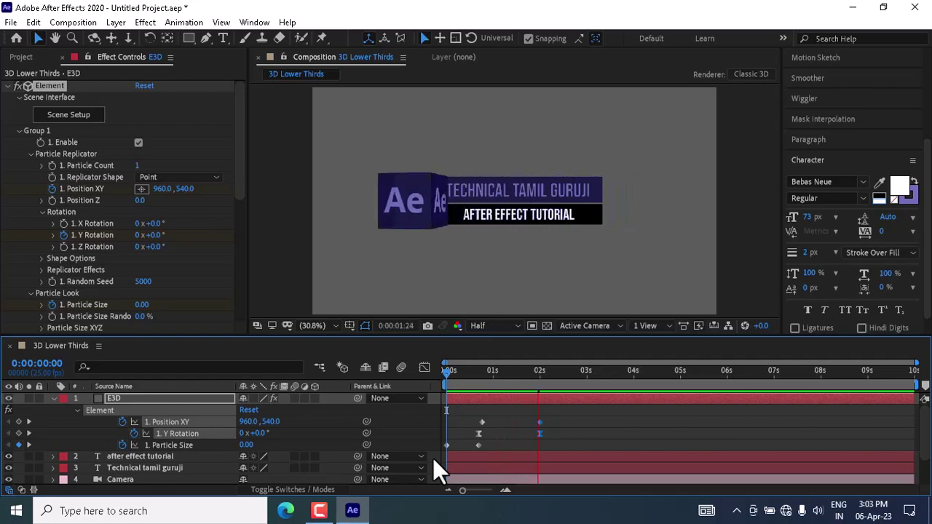
{"action": "key", "text": "space"}
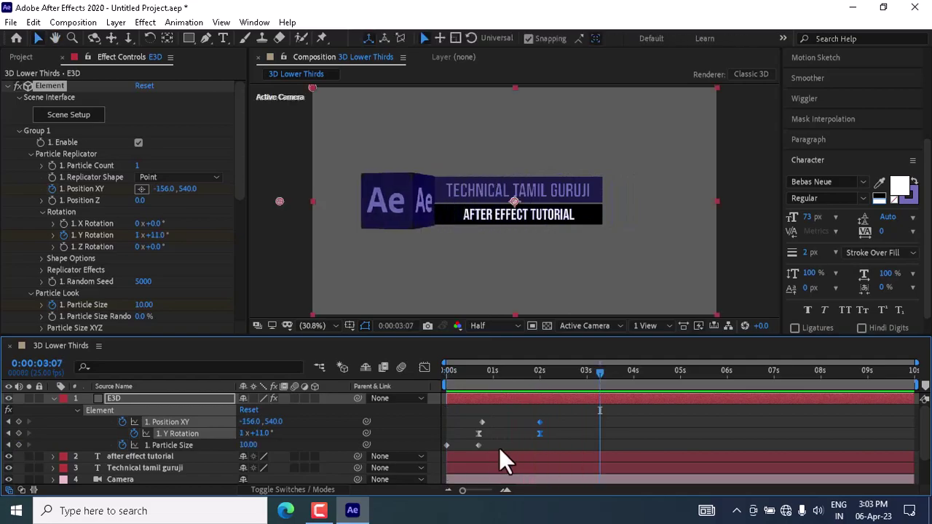
- Move the last Y Rotation keyframe to about 2.5 seconds and return the playhead to 2 seconds
{"action": "left_click_drag", "start_coordinate": [539, 434], "coordinate": [480, 431]}
{"action": "left_click", "coordinate": [538, 379]}
{"action": "left_click", "coordinate": [558, 441]}
- Apply Easy Ease to the Position XY keyframes and lengthen the last Y Rotation keyframe's incoming ease handle in the Graph Editor
{"action": "right_click", "coordinate": [540, 422]}
{"action": "mouse_move", "coordinate": [626, 412]}
{"action": "left_click", "coordinate": [736, 322]}
{"action": "left_click", "coordinate": [424, 367]}
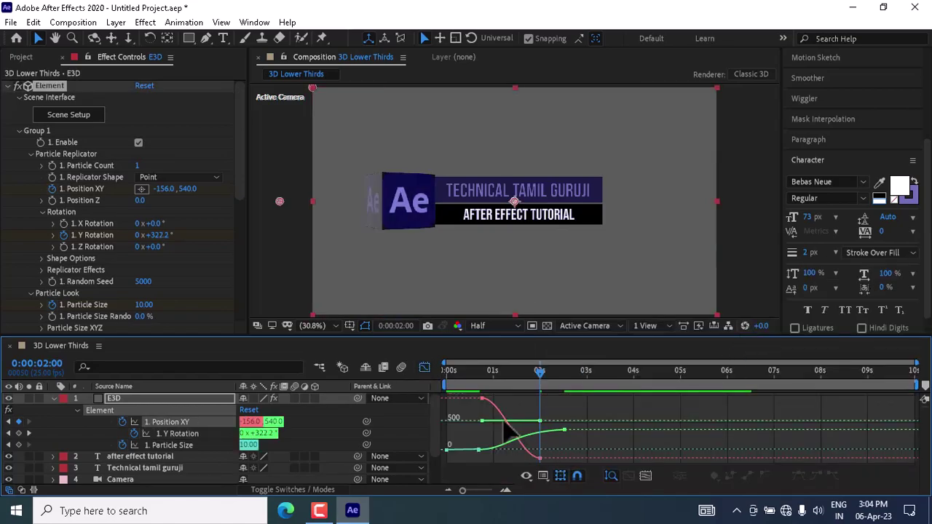
{"action": "left_click_drag", "start_coordinate": [584, 404], "coordinate": [509, 432]}
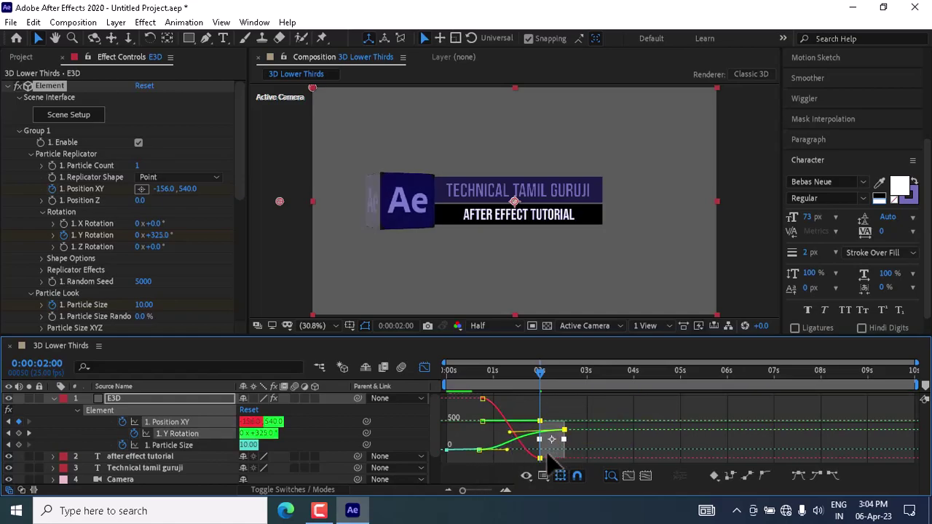
- Close the Graph Editor and play the composition from the start to check the eased cube motion
{"action": "left_click", "coordinate": [426, 370]}
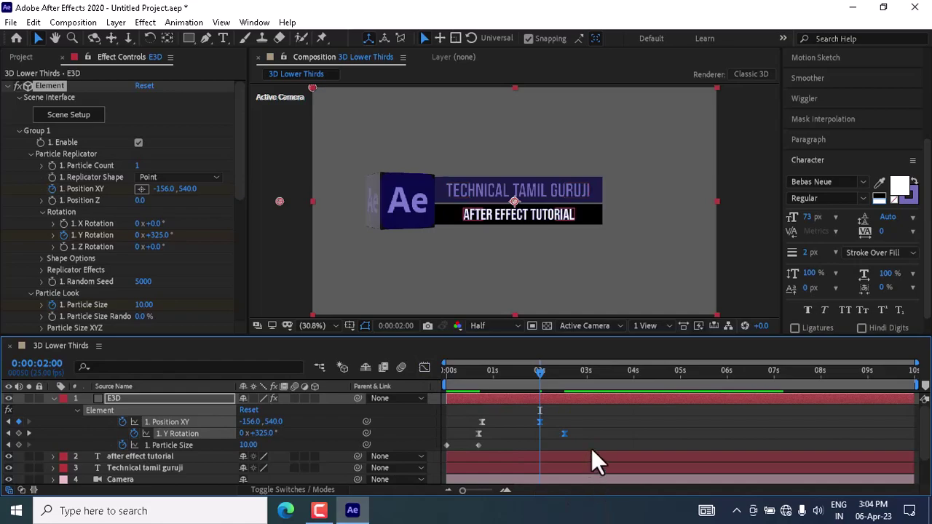
{"action": "left_click", "coordinate": [589, 447]}
{"action": "left_click", "coordinate": [450, 371]}
{"action": "key", "text": "space"}
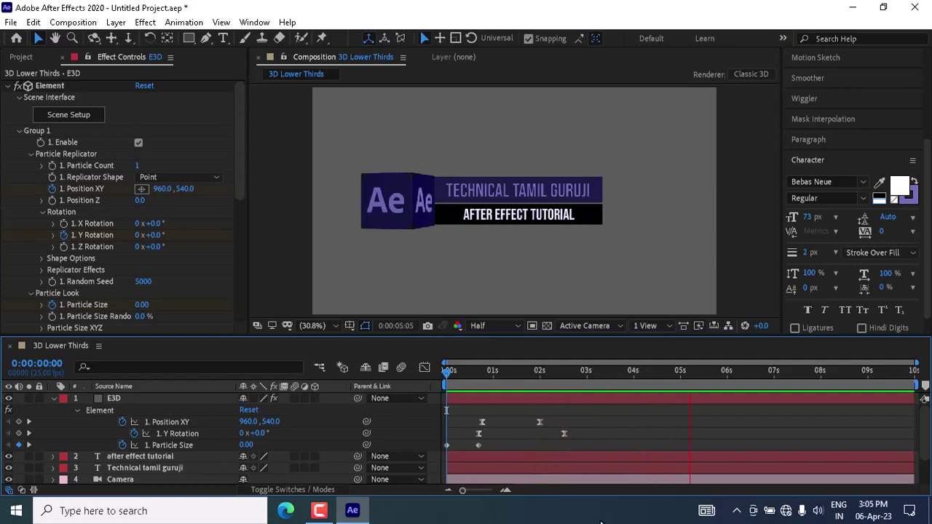
{"action": "key", "text": "space"}
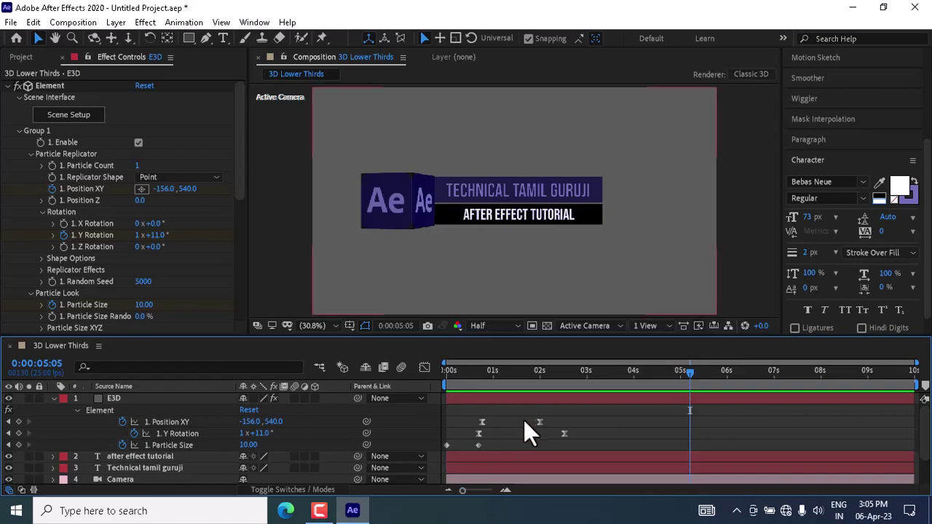
- Align the last Position XY keyframe with the last Y Rotation keyframe at about 2.5 seconds and preview the slide
{"action": "left_click_drag", "start_coordinate": [546, 423], "coordinate": [558, 437]}
{"action": "left_click_drag", "start_coordinate": [467, 382], "coordinate": [450, 429]}
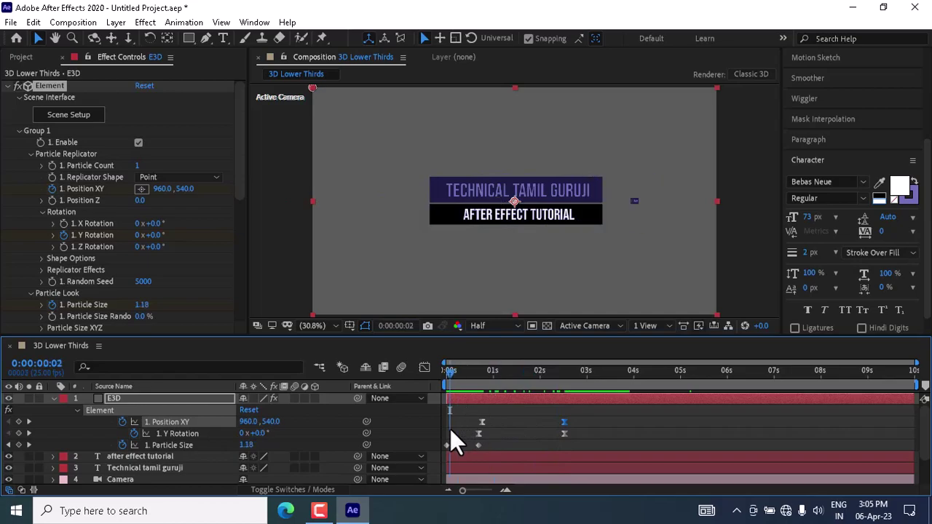
{"action": "key", "text": "space"}
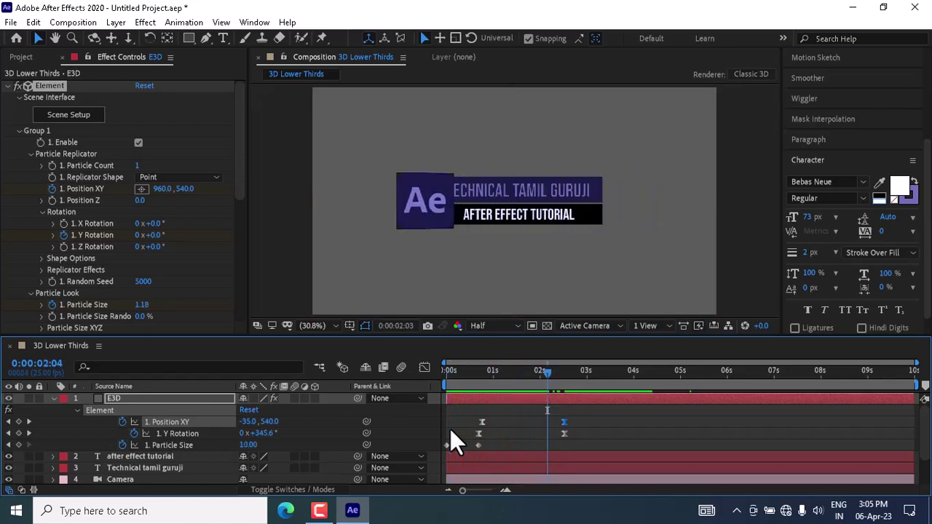
{"action": "key", "text": "space"}
- Shift the first Position XY keyframe slightly later, to about 0.8 seconds, and play the animation
{"action": "left_click_drag", "start_coordinate": [477, 385], "coordinate": [481, 375]}
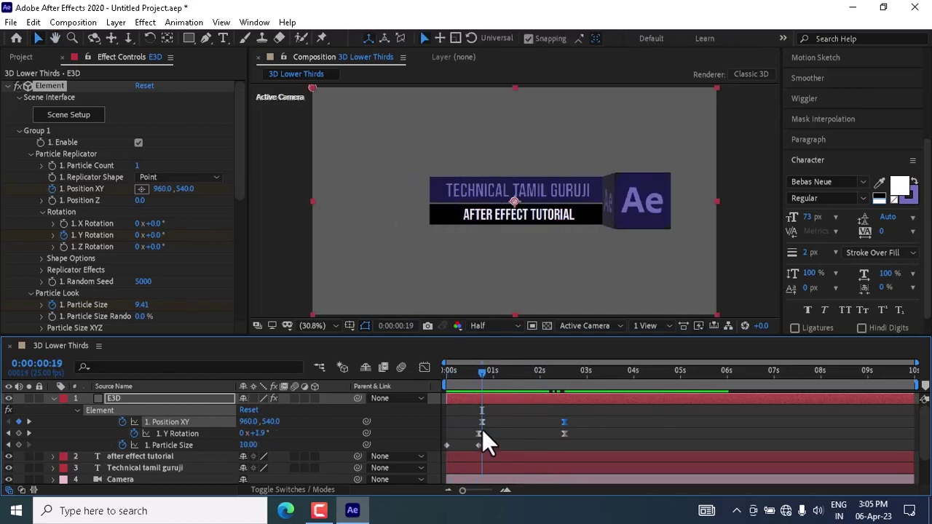
{"action": "left_click", "coordinate": [466, 378]}
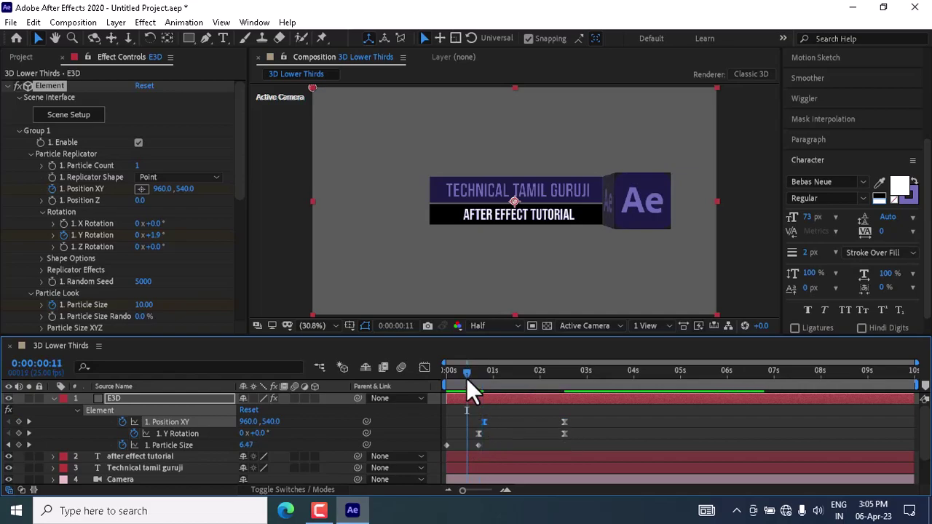
{"action": "key", "text": "space"}
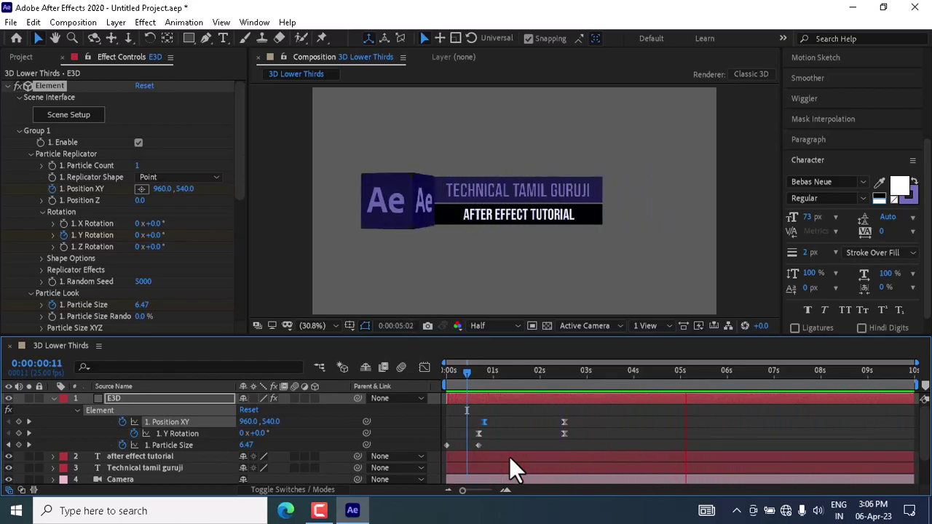
{"action": "key", "text": "space"}
- Add a Y Rotation keyframe of -82° at 0:00:00:00 and preview the cube's opening spin
{"action": "mouse_move", "coordinate": [447, 375]}
{"action": "left_mouse_down"}
{"action": "mouse_move", "coordinate": [439, 376]}
{"action": "mouse_move", "coordinate": [454, 380]}
{"action": "mouse_move", "coordinate": [435, 379]}
{"action": "left_mouse_up"}
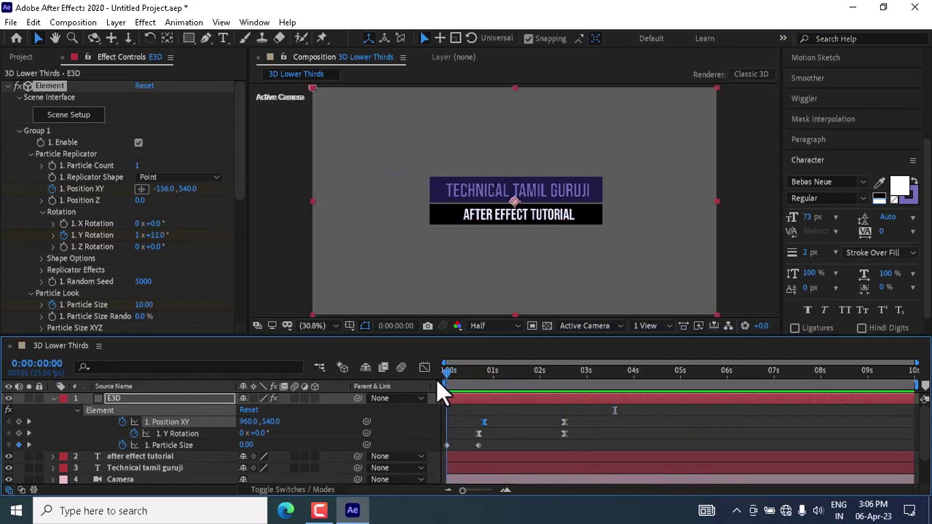
{"action": "left_click", "coordinate": [18, 433]}
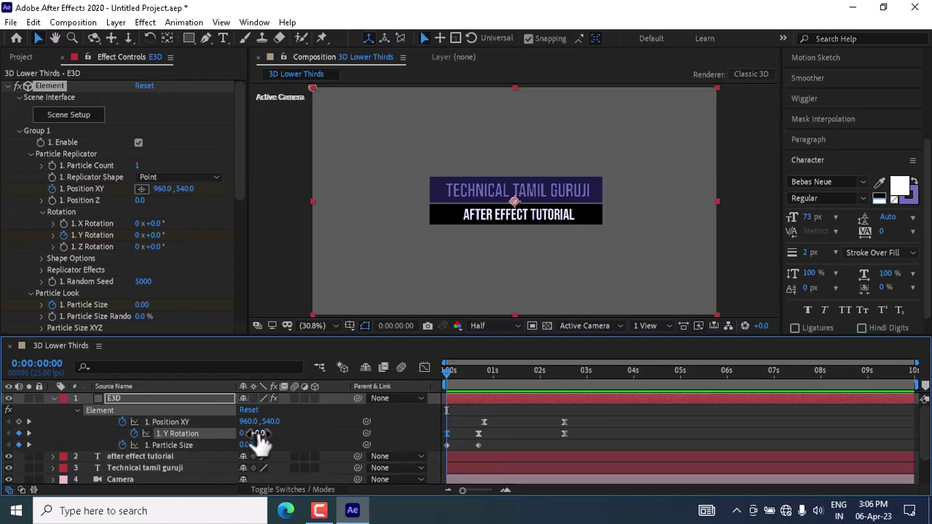
{"action": "left_click_drag", "start_coordinate": [256, 434], "coordinate": [238, 433]}
{"action": "key", "text": "space"}
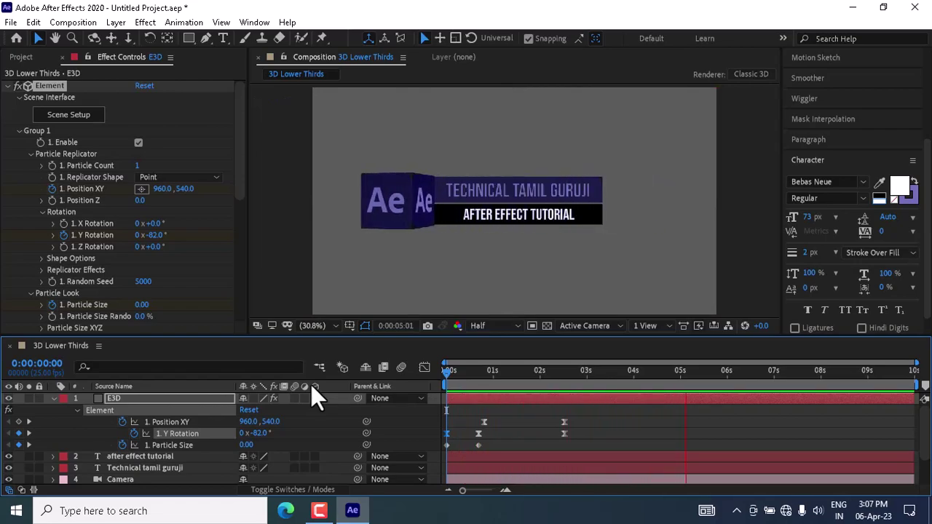
{"action": "key", "text": "space"}
- Move both shape layers above the Camera and pre-compose them with the two text layers as "Text & Shapes"
{"action": "key", "text": "u"}
{"action": "left_click", "coordinate": [117, 454]}
{"action": "left_click", "coordinate": [118, 448], "text": "shift"}
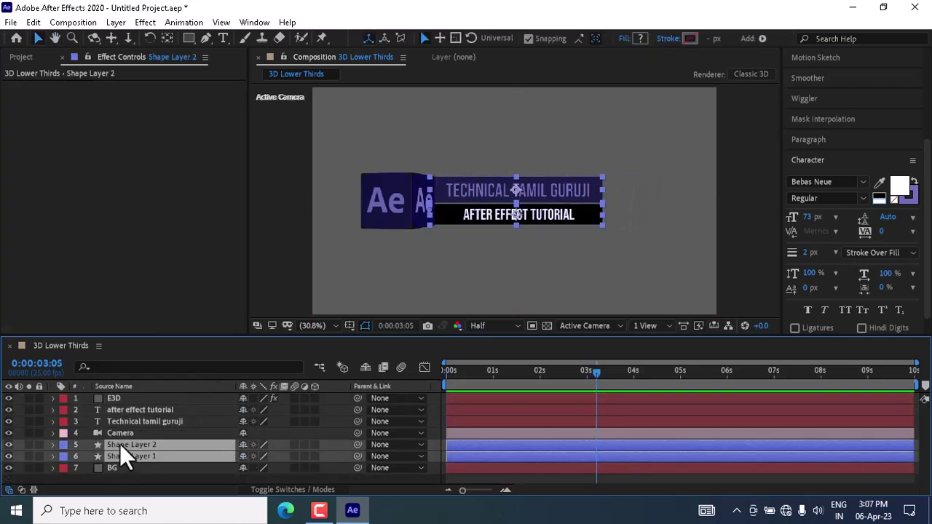
{"action": "left_click_drag", "start_coordinate": [118, 446], "coordinate": [130, 439]}
{"action": "left_click", "coordinate": [129, 408], "text": "shift"}
{"action": "left_click", "coordinate": [91, 23]}
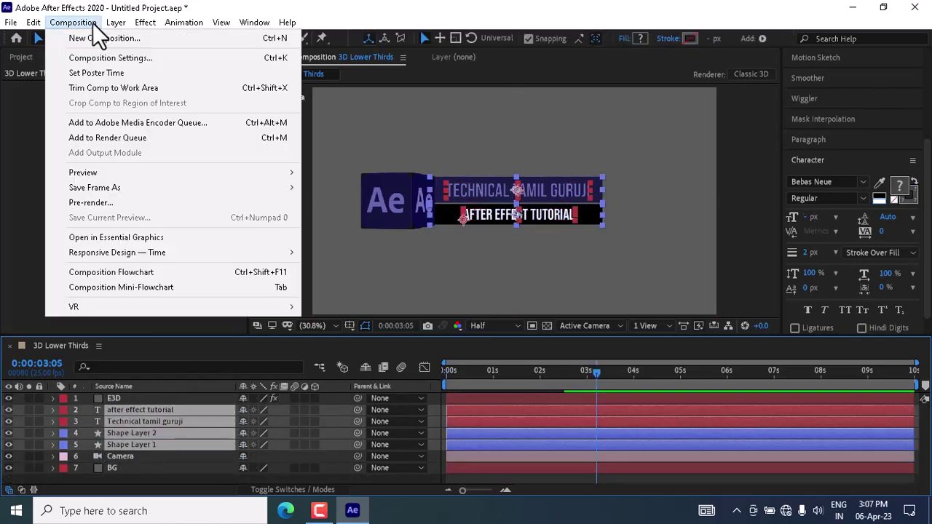
{"action": "mouse_move", "coordinate": [115, 27]}
{"action": "left_click", "coordinate": [149, 472]}
{"action": "type", "text": "Text & Shapes"}
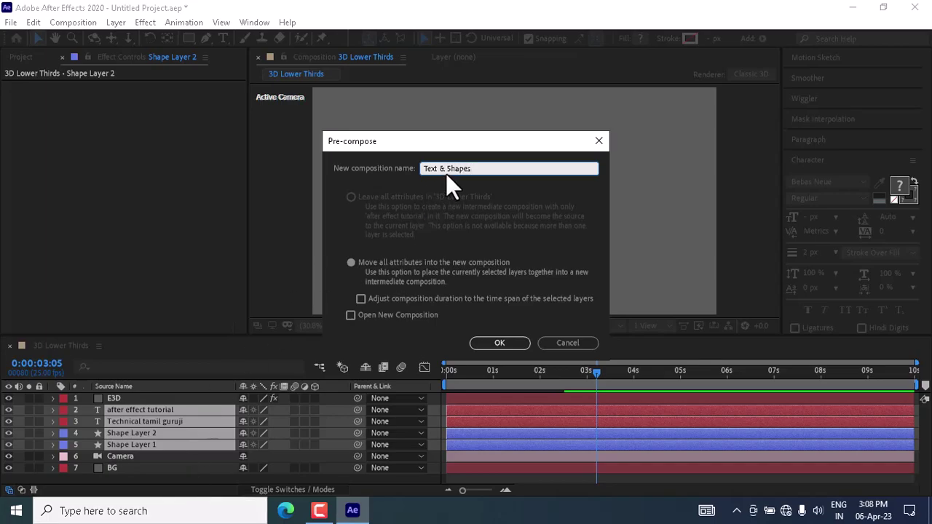
{"action": "left_click", "coordinate": [500, 342]}
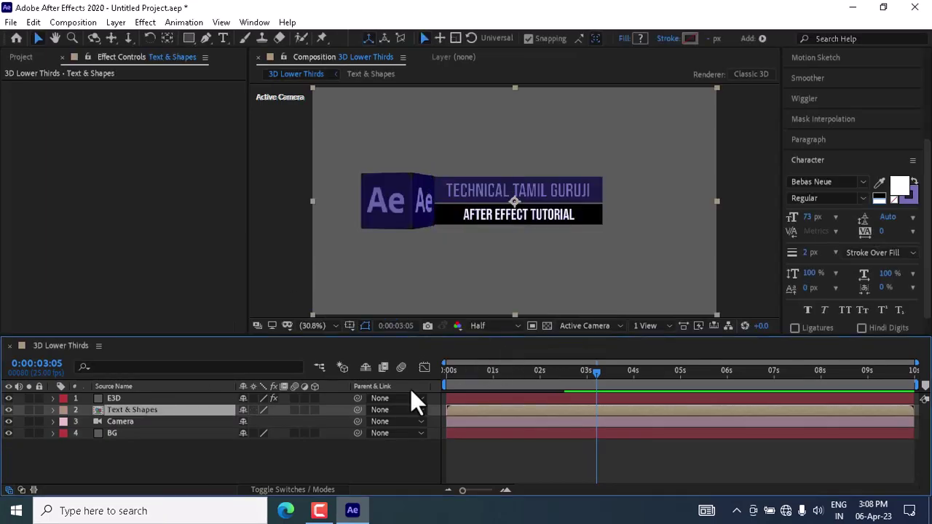
- Draw a narrow rectangular mask on the Text & Shapes layer, placed just beyond the bars' right end, and expand its mask properties
{"action": "left_click_drag", "start_coordinate": [597, 369], "coordinate": [480, 393]}
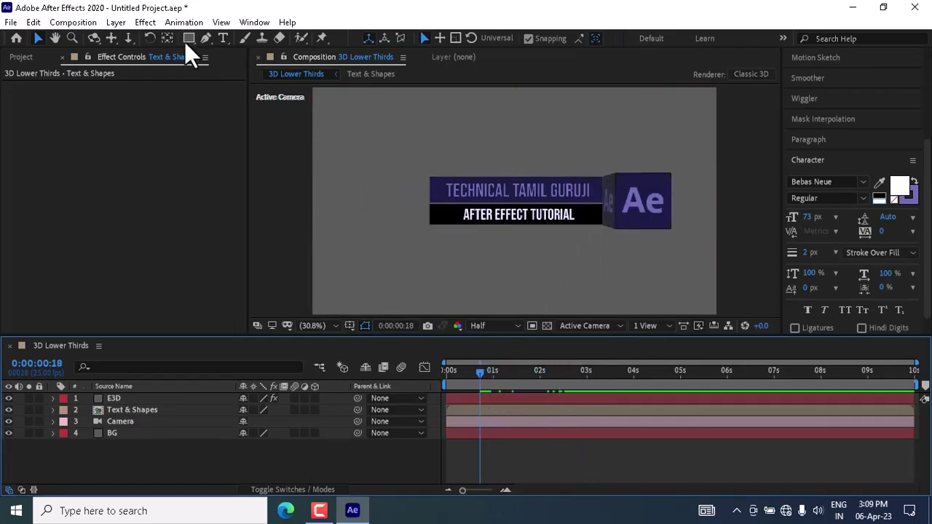
{"action": "left_click", "coordinate": [131, 409]}
{"action": "key", "text": "q"}
{"action": "left_click_drag", "start_coordinate": [597, 165], "coordinate": [616, 233]}
{"action": "left_click_drag", "start_coordinate": [481, 372], "coordinate": [477, 372]}
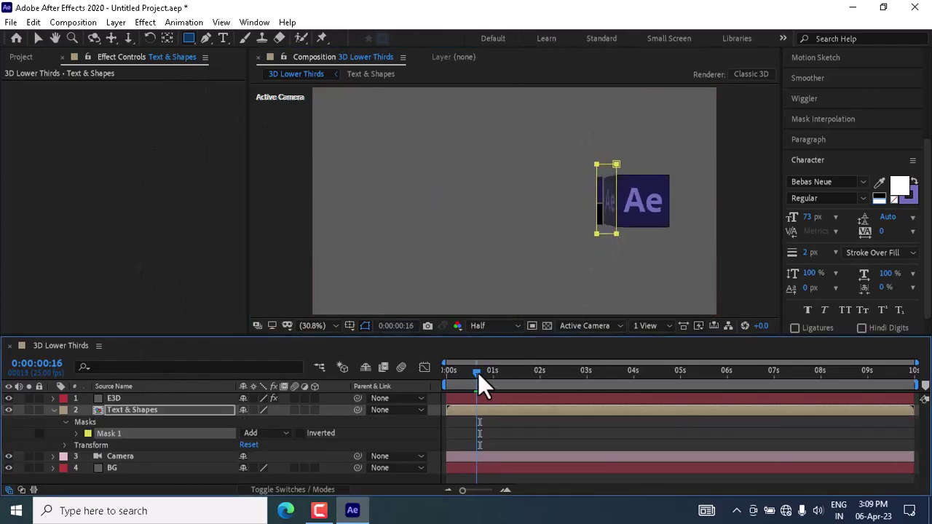
{"action": "left_click", "coordinate": [76, 433]}
{"action": "scroll", "coordinate": [222, 438], "scroll_direction": "down", "scroll_amount": 3}
{"action": "scroll", "coordinate": [318, 426], "scroll_direction": "up", "scroll_amount": 3}
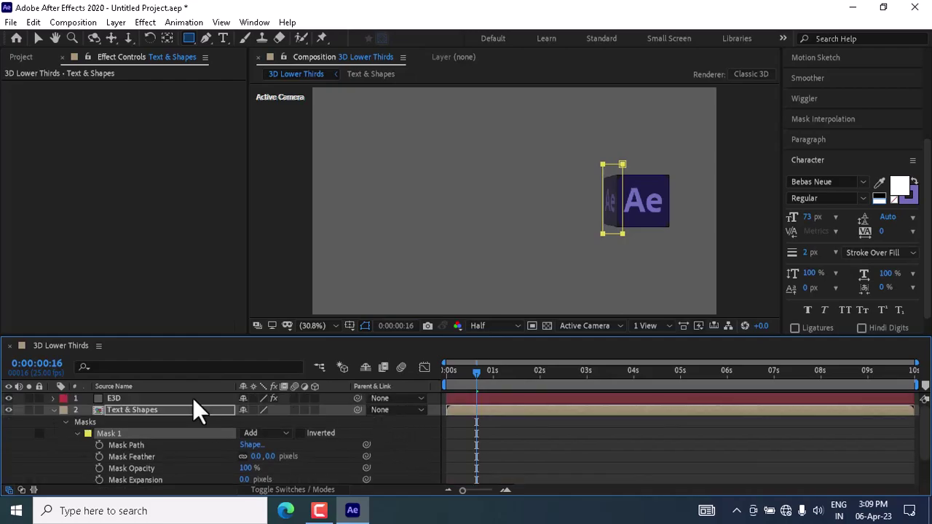
- Reveal the E3D keyframes and start Mask Path keyframing on Text & Shapes at 0:00:00:19, where the cube's slide begins
{"action": "left_click", "coordinate": [193, 398]}
{"action": "key", "text": "u"}
{"action": "left_click_drag", "start_coordinate": [476, 370], "coordinate": [482, 371]}
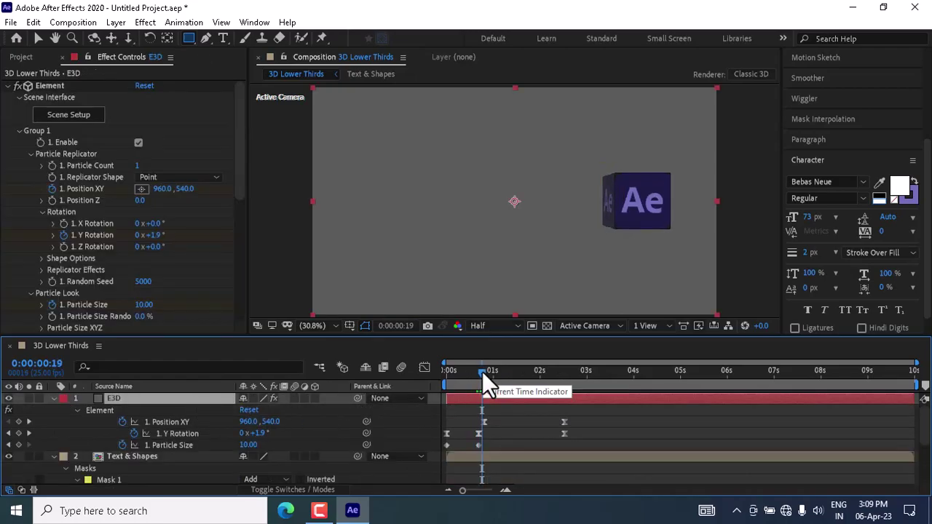
{"action": "scroll", "coordinate": [108, 448], "scroll_direction": "down", "scroll_amount": 3}
{"action": "left_click", "coordinate": [100, 422]}
- Add a Mask Path keyframe at 0:00:02:13, where the cube's slide ends
{"action": "left_click_drag", "start_coordinate": [479, 374], "coordinate": [564, 382]}
{"action": "scroll", "coordinate": [552, 383], "scroll_direction": "up", "scroll_amount": 2}
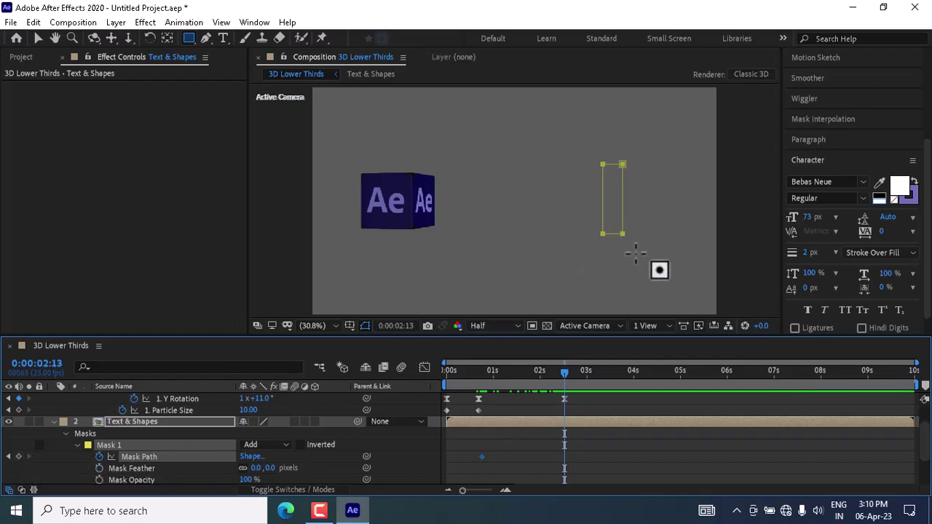
{"action": "key", "text": "v"}
{"action": "left_click", "coordinate": [622, 233], "text": "shift"}
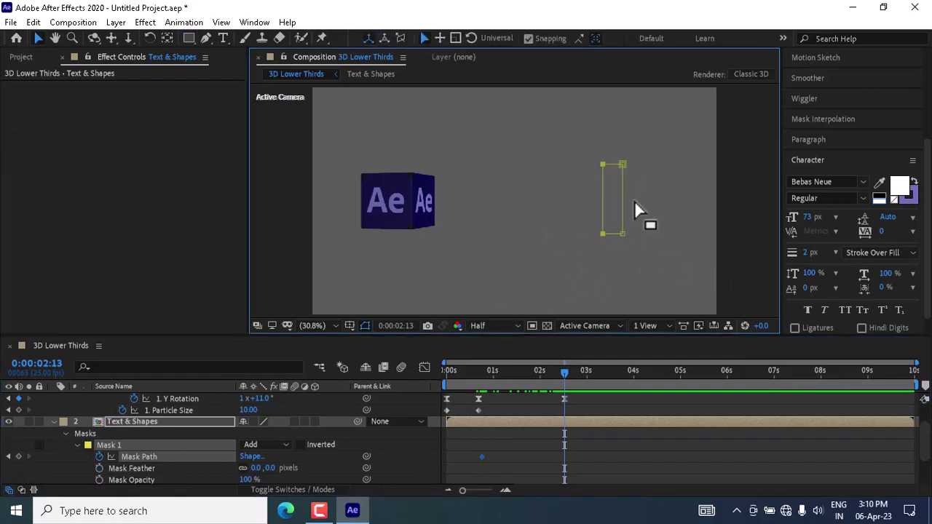
{"action": "left_click", "coordinate": [18, 457]}
{"action": "key", "text": "shift+Left"}
{"action": "key", "text": "shift+Left"}
{"action": "key", "text": "shift+Right"}
{"action": "key", "text": "shift+Right"}
{"action": "key", "text": "shift+Right"}
{"action": "key", "text": "shift+Right"}
{"action": "key", "text": "shift+Right"}
{"action": "key", "text": "shift+Right"}
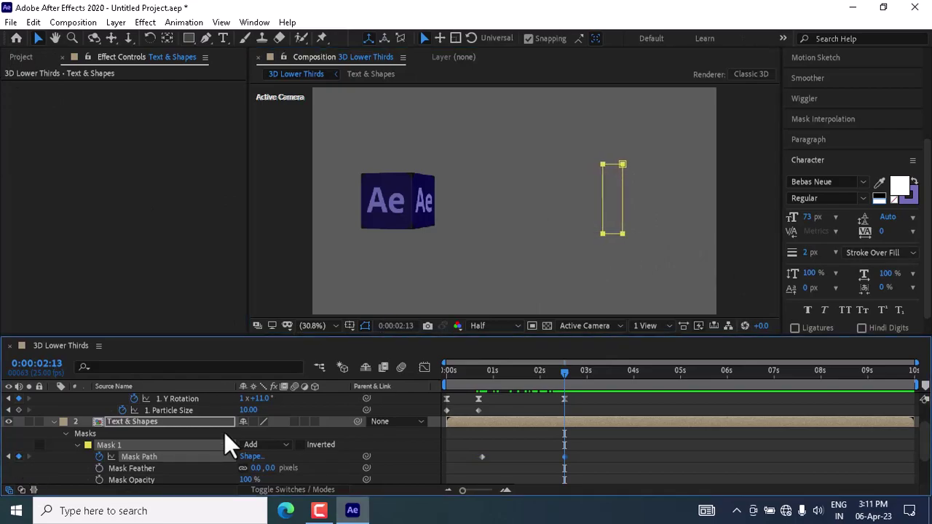
- Extend the mask's left edge at 0:00:02:13 to the cube so the mask uncovers both titled bars
{"action": "left_click", "coordinate": [628, 244]}
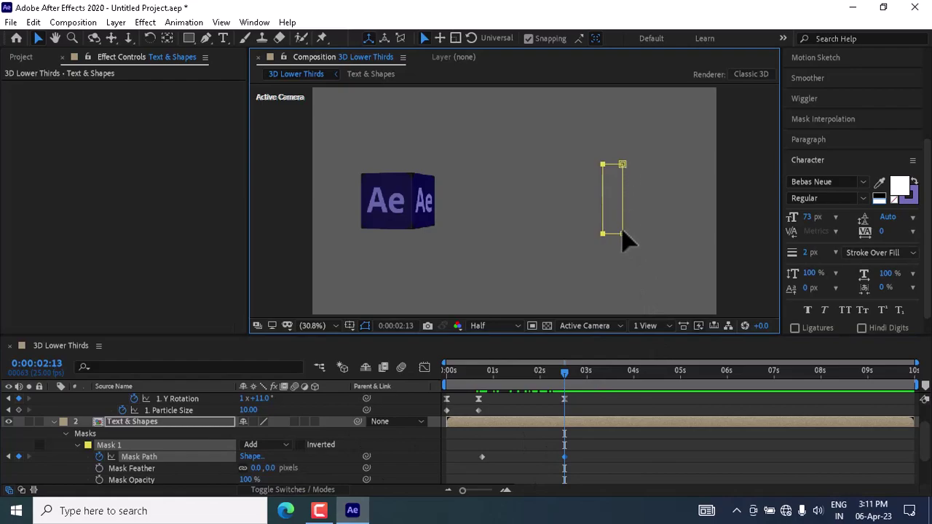
{"action": "key", "text": "shift+Left"}
{"action": "key", "text": "shift+Left"}
{"action": "key", "text": "shift+Left"}
{"action": "key", "text": "shift+Left"}
{"action": "key", "text": "shift+Left"}
{"action": "key", "text": "shift+Left"}
{"action": "key", "text": "shift+Left"}
{"action": "key", "text": "shift+Left"}
{"action": "key", "text": "shift+Left"}
{"action": "key", "text": "shift+Left"}
{"action": "key", "text": "shift+Left"}
{"action": "key", "text": "shift+Left"}
{"action": "key", "text": "shift+Left"}
{"action": "key", "text": "shift+Left"}
{"action": "key", "text": "shift+Left"}
{"action": "key", "text": "shift+Left"}
{"action": "key", "text": "shift+Left"}
{"action": "key", "text": "shift+Left"}
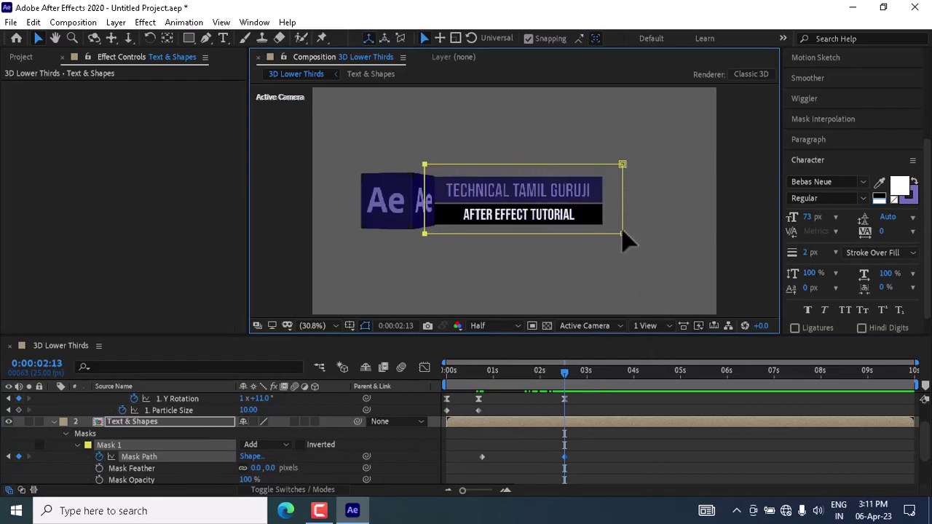
- Preview the reveal, move the first Mask Path keyframe to 0:00:01:00, and play again from the start
{"action": "left_click", "coordinate": [446, 372]}
{"action": "key", "text": "space"}
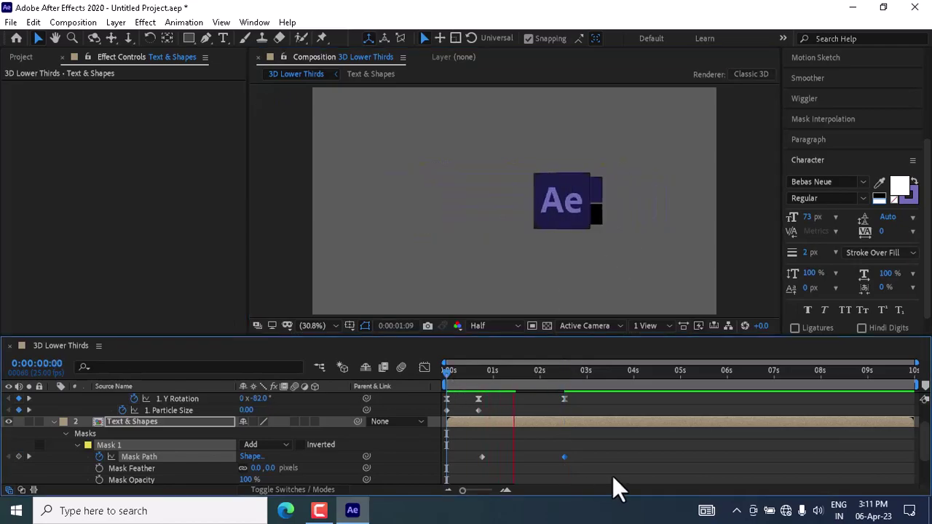
{"action": "left_click", "coordinate": [489, 373]}
{"action": "left_click_drag", "start_coordinate": [482, 456], "coordinate": [493, 461]}
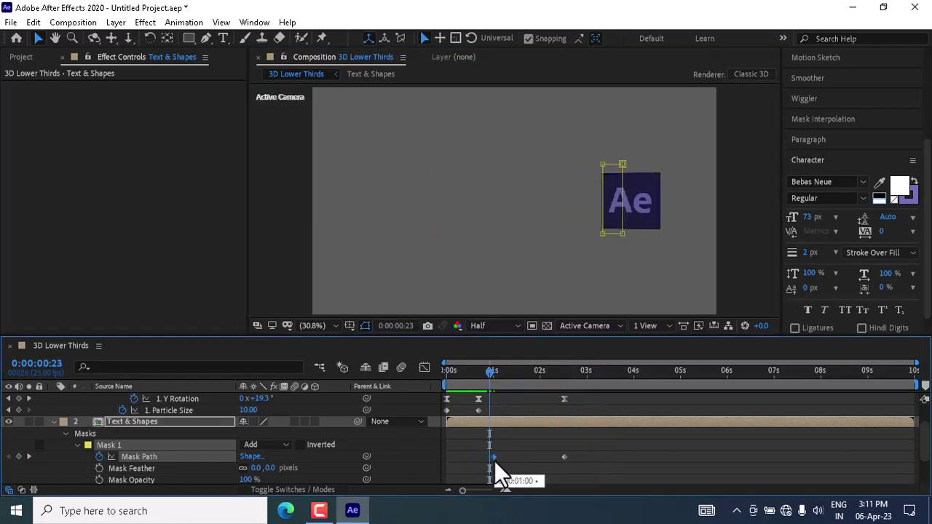
{"action": "left_click_drag", "start_coordinate": [487, 373], "coordinate": [435, 370]}
{"action": "left_click", "coordinate": [492, 377]}
{"action": "scroll", "coordinate": [232, 448], "scroll_direction": "down", "scroll_amount": 2}
{"action": "key", "text": "space"}
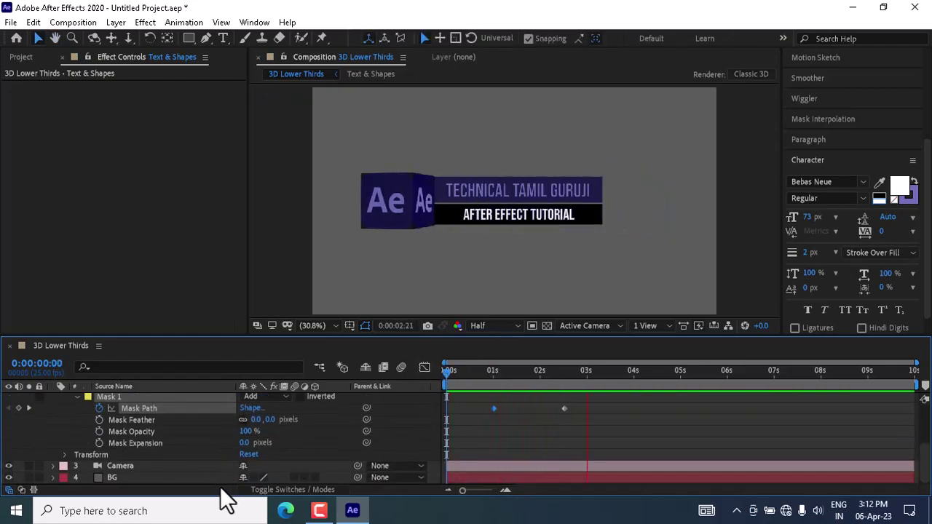
- Try moving the last Mask Path keyframe slightly earlier and play the composition from the start
{"action": "left_click", "coordinate": [485, 372]}
{"action": "left_click_drag", "start_coordinate": [485, 374], "coordinate": [561, 407]}
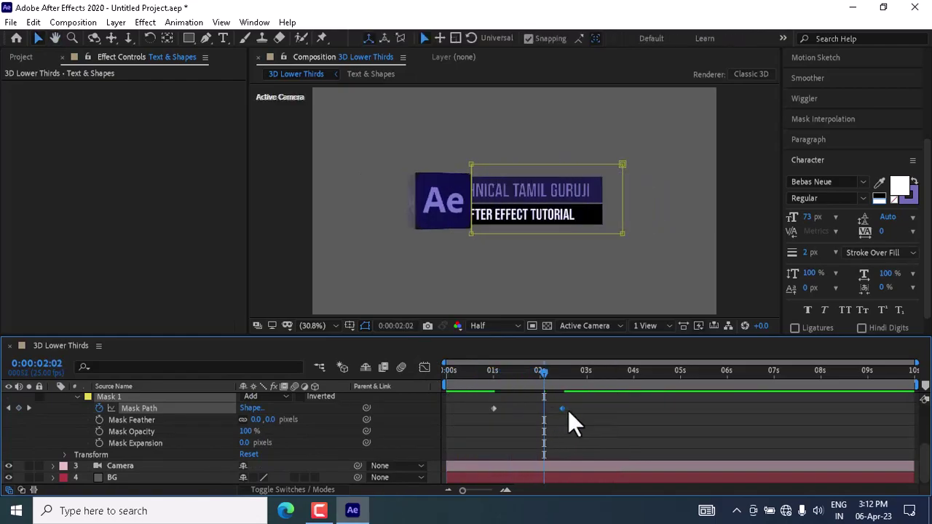
{"action": "left_click_drag", "start_coordinate": [540, 375], "coordinate": [431, 396]}
{"action": "key", "text": "space"}
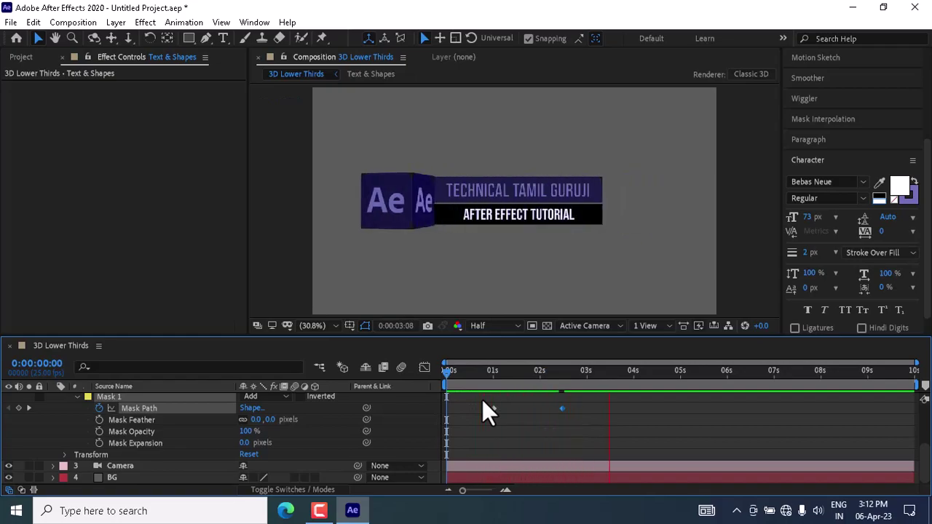
- Shorten the work area to end at about 3.5 seconds and realign the last Mask Path keyframe at 0:00:02:13
{"action": "left_click_drag", "start_coordinate": [915, 364], "coordinate": [610, 384]}
{"action": "key", "text": "space"}
{"action": "scroll", "coordinate": [524, 426], "scroll_direction": "up", "scroll_amount": 2}
{"action": "left_click_drag", "start_coordinate": [562, 477], "coordinate": [564, 478]}
- Try moving the first Mask Path keyframe earlier, to about 22 frames, and preview the bar reveal
{"action": "key", "text": "j"}
{"action": "left_click", "coordinate": [496, 477]}
{"action": "left_click_drag", "start_coordinate": [499, 378], "coordinate": [549, 397]}
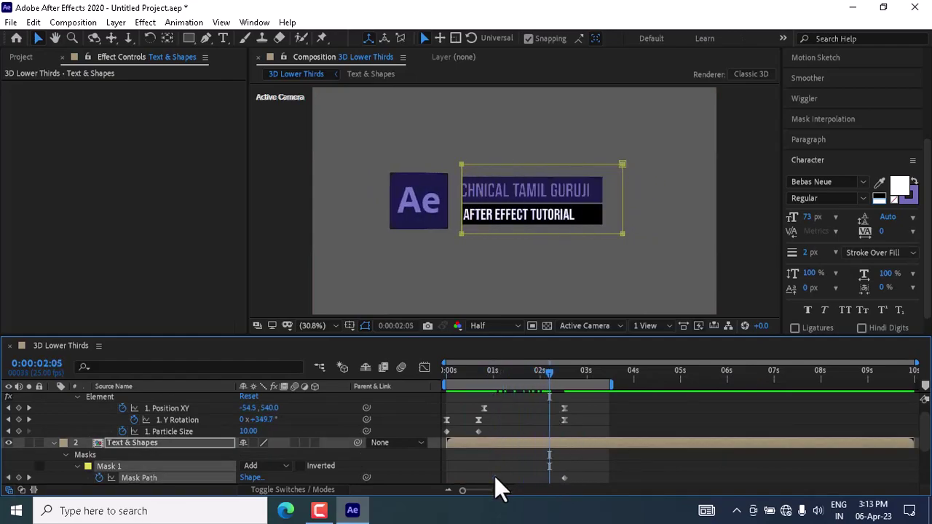
{"action": "left_click", "coordinate": [476, 372]}
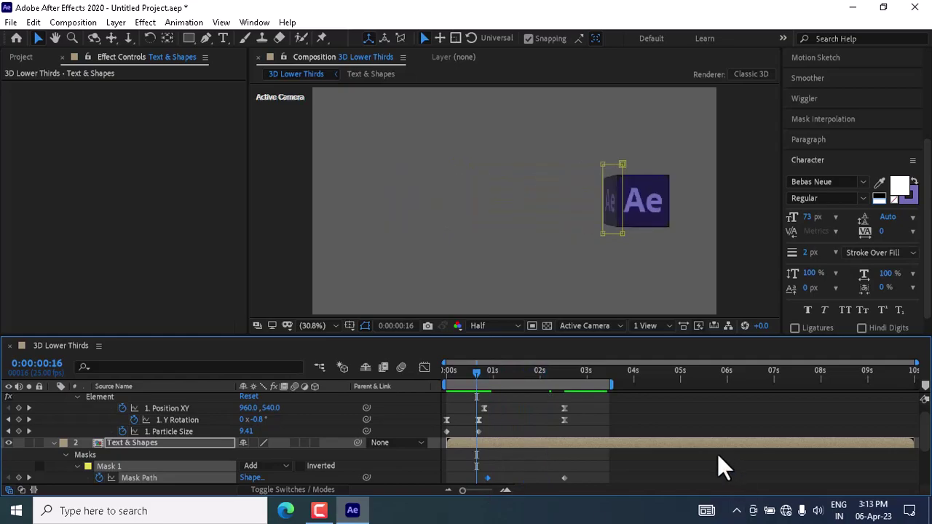
{"action": "left_click_drag", "start_coordinate": [479, 377], "coordinate": [462, 376]}
{"action": "key", "text": "space"}
{"action": "key", "text": "space"}
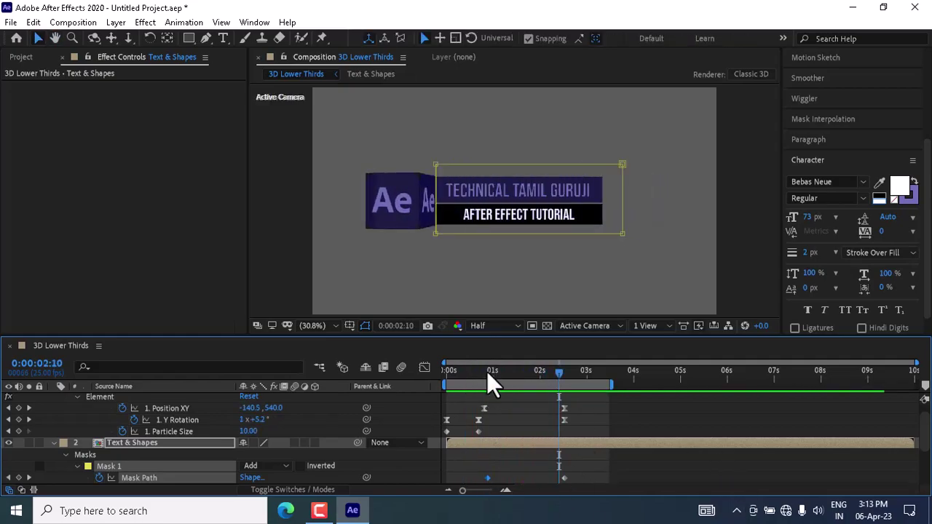
- Try nudging the first Mask Path keyframe one frame later and replay the reveal
{"action": "left_click", "coordinate": [486, 371]}
{"action": "left_click_drag", "start_coordinate": [490, 378], "coordinate": [462, 389]}
{"action": "left_click", "coordinate": [664, 427]}
{"action": "left_click", "coordinate": [664, 424]}
{"action": "key", "text": "space"}
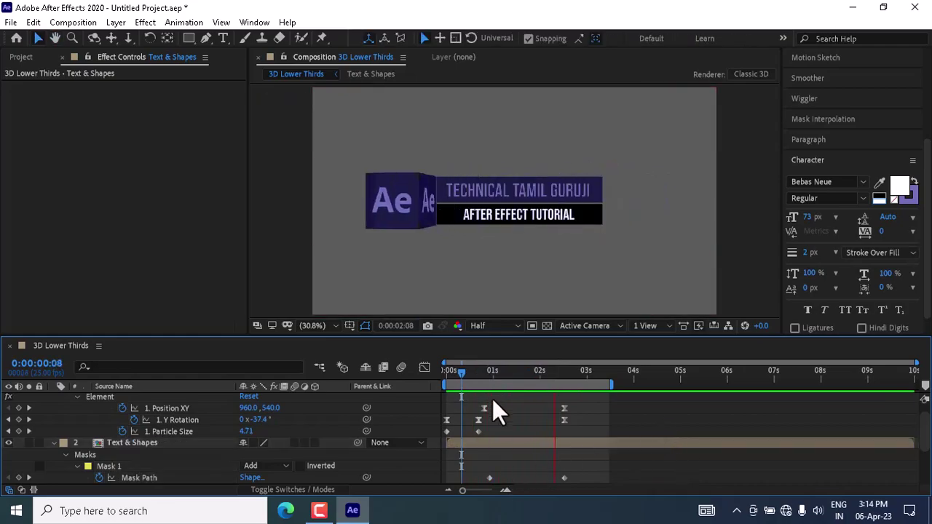
- Adjust the first Mask Path keyframe's timing against the cube's motion, previewing it and settling on 0:00:01:00
{"action": "left_click", "coordinate": [493, 378]}
{"action": "left_click_drag", "start_coordinate": [489, 478], "coordinate": [492, 479]}
{"action": "left_click_drag", "start_coordinate": [491, 377], "coordinate": [487, 377]}
{"action": "left_click", "coordinate": [688, 457]}
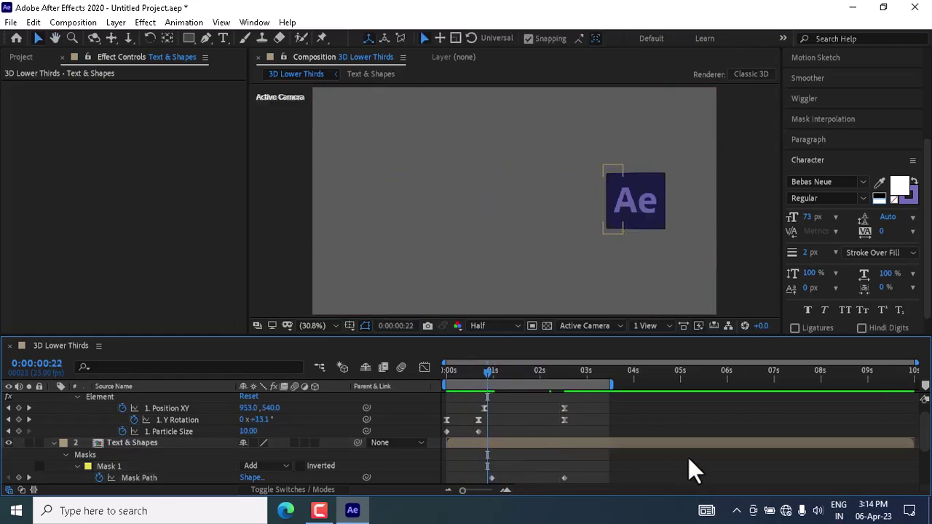
{"action": "key", "text": "space"}
{"action": "key", "text": "space"}
{"action": "left_click", "coordinate": [491, 477]}
{"action": "left_click", "coordinate": [494, 375]}
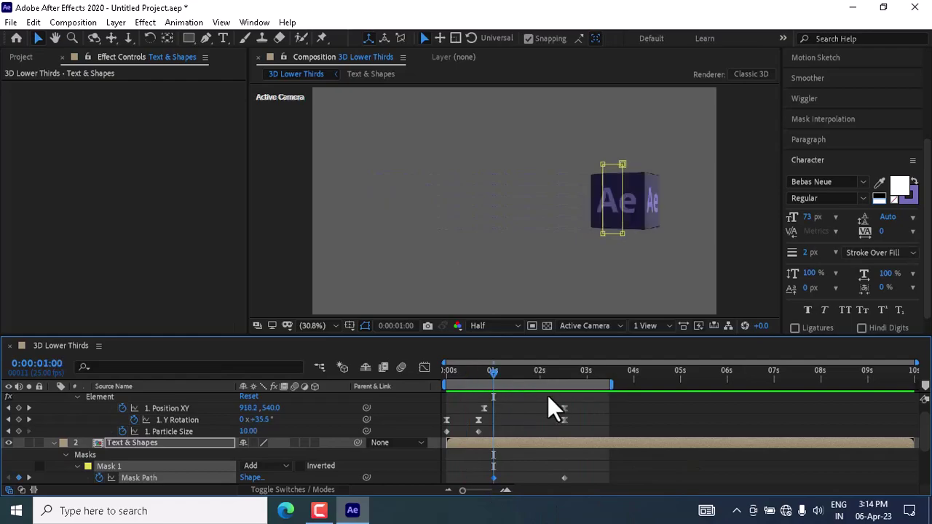
- Return to the start of the timeline and replay the masked bar reveal
{"action": "scroll", "coordinate": [661, 377], "scroll_direction": "up", "scroll_amount": 1}
{"action": "scroll", "coordinate": [660, 376], "scroll_direction": "down", "scroll_amount": 3}
{"action": "left_click_drag", "start_coordinate": [494, 375], "coordinate": [389, 378]}
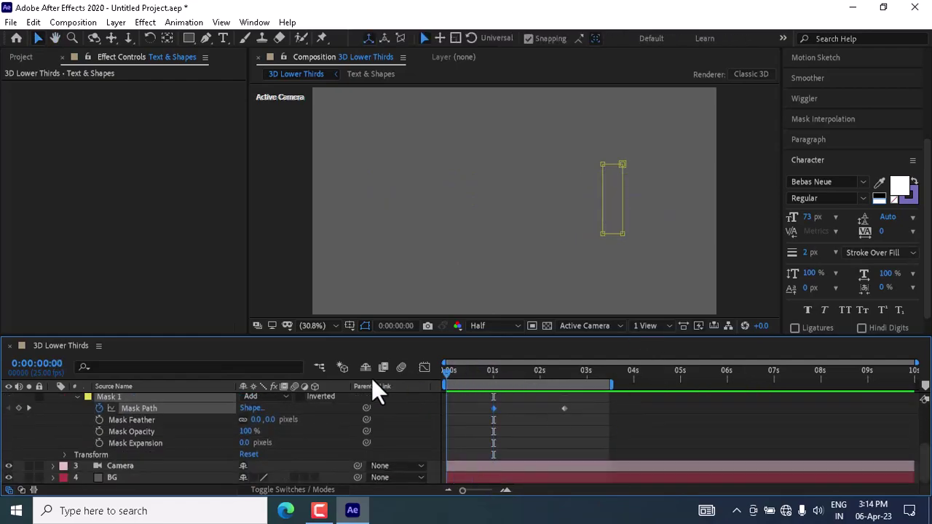
{"action": "left_click", "coordinate": [775, 432]}
{"action": "key", "text": "space"}
{"action": "key", "text": "space"}
{"action": "scroll", "coordinate": [490, 425], "scroll_direction": "up", "scroll_amount": 1}
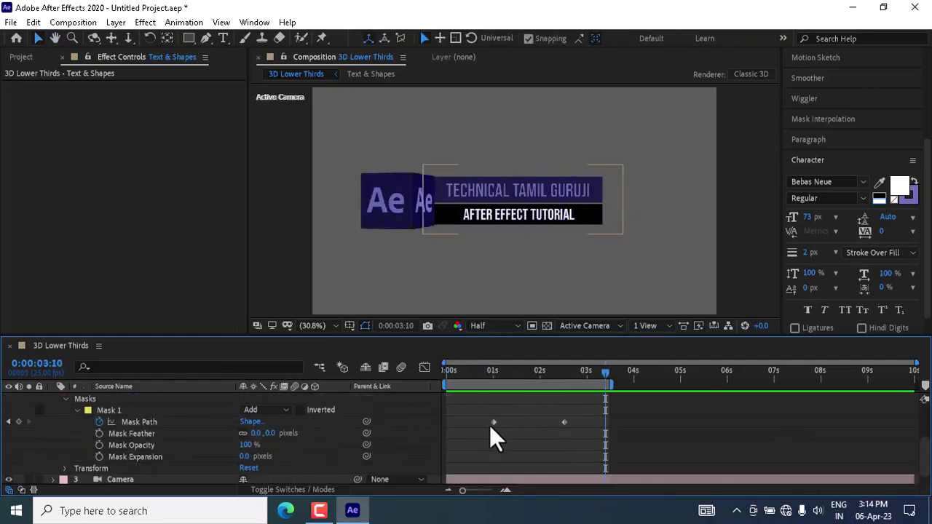
- Apply Easy Ease to both Mask Path keyframes, lengthen the ease into the last one in the Graph Editor, and preview the reveal
{"action": "left_click", "coordinate": [492, 373]}
{"action": "left_click", "coordinate": [564, 422]}
{"action": "right_click", "coordinate": [493, 421]}
{"action": "left_click", "coordinate": [523, 426]}
{"action": "key", "text": "F9"}
{"action": "key", "text": "shift+F3"}
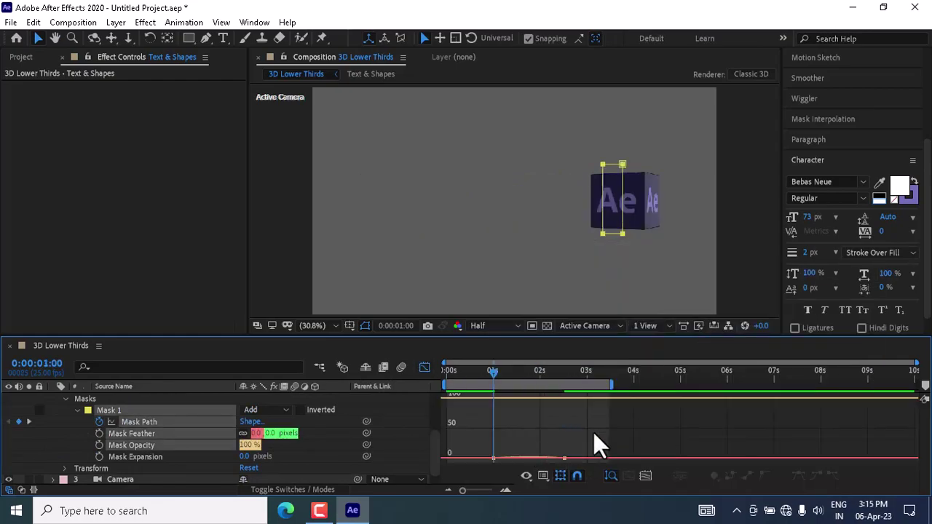
{"action": "left_click", "coordinate": [564, 458]}
{"action": "left_click_drag", "start_coordinate": [552, 458], "coordinate": [519, 458]}
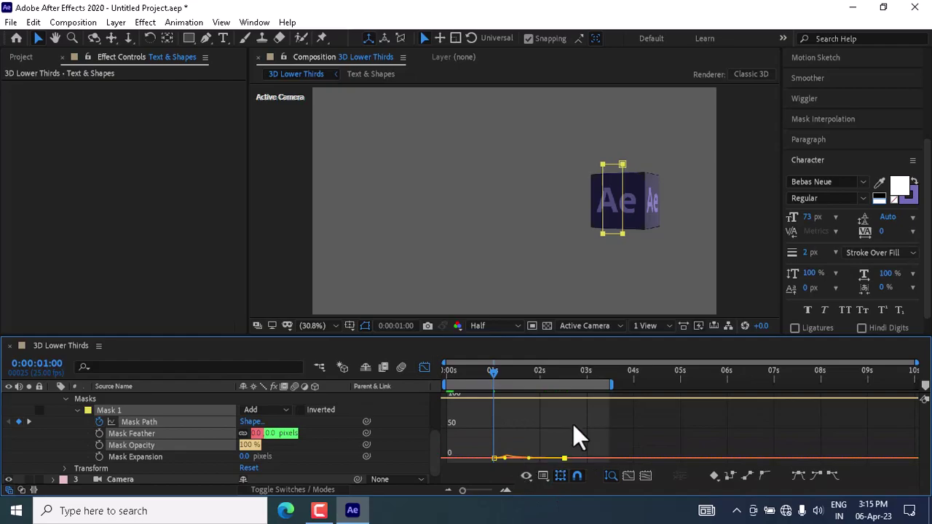
{"action": "key", "text": "shift+F3"}
{"action": "left_click", "coordinate": [460, 377]}
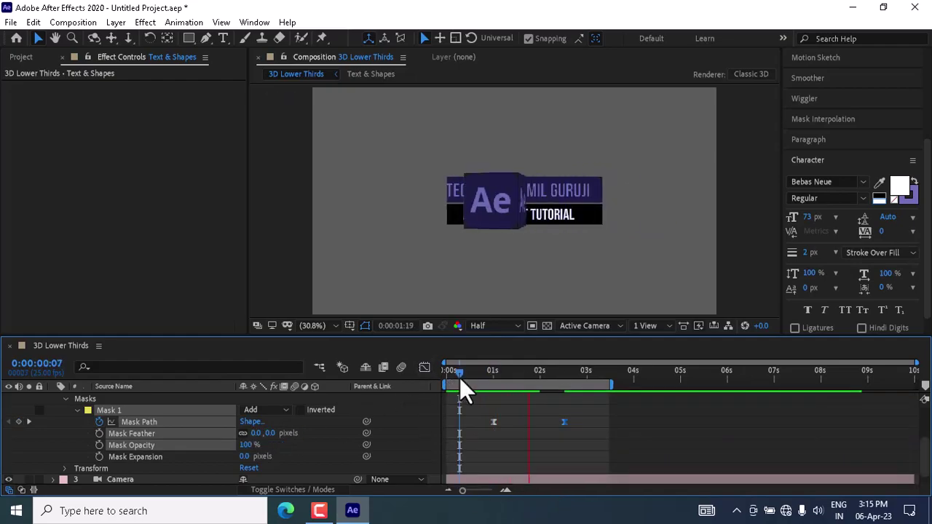
- Try moving the last Mask Path keyframe to about 3 seconds and check the reveal against the cube's motion
{"action": "left_click_drag", "start_coordinate": [563, 421], "coordinate": [589, 428]}
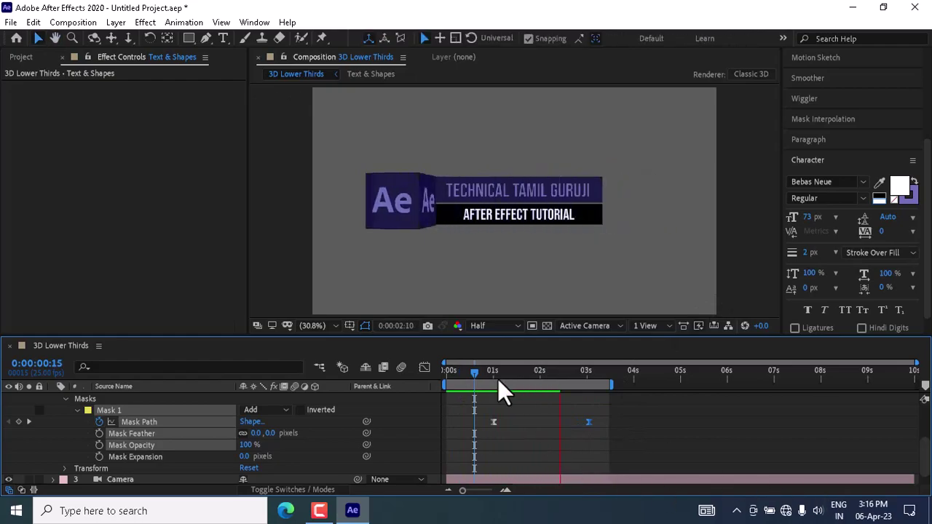
{"action": "scroll", "coordinate": [495, 382], "scroll_direction": "up", "scroll_amount": 1}
{"action": "left_click", "coordinate": [479, 377]}
{"action": "left_click", "coordinate": [493, 457]}
{"action": "left_click", "coordinate": [492, 373]}
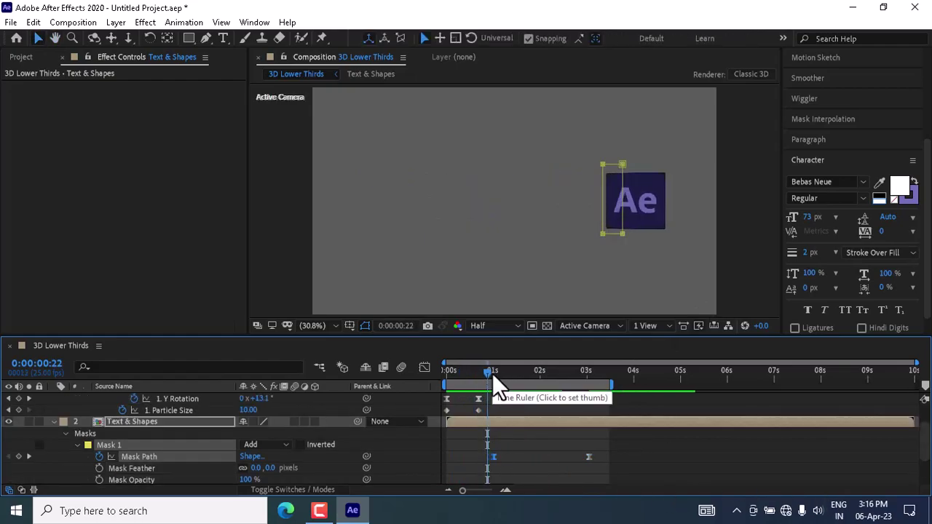
- Realign the last Mask Path keyframe with the cube's final keyframes at 0:00:02:13 and preview its easing
{"action": "left_click", "coordinate": [566, 373]}
{"action": "left_click_drag", "start_coordinate": [588, 456], "coordinate": [538, 457]}
{"action": "left_click", "coordinate": [529, 374]}
{"action": "key", "text": "shift+F3"}
{"action": "key", "text": "shift+F3"}
{"action": "key", "text": "space"}
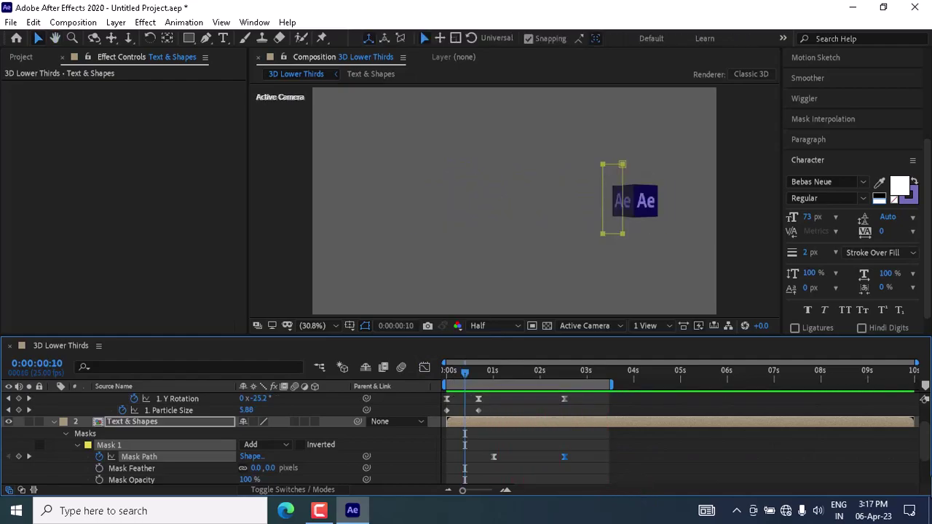
- Go to 0:00:02:15 and collapse the E3D and Text & Shapes layers
{"action": "scroll", "coordinate": [636, 430], "scroll_direction": "up", "scroll_amount": 2}
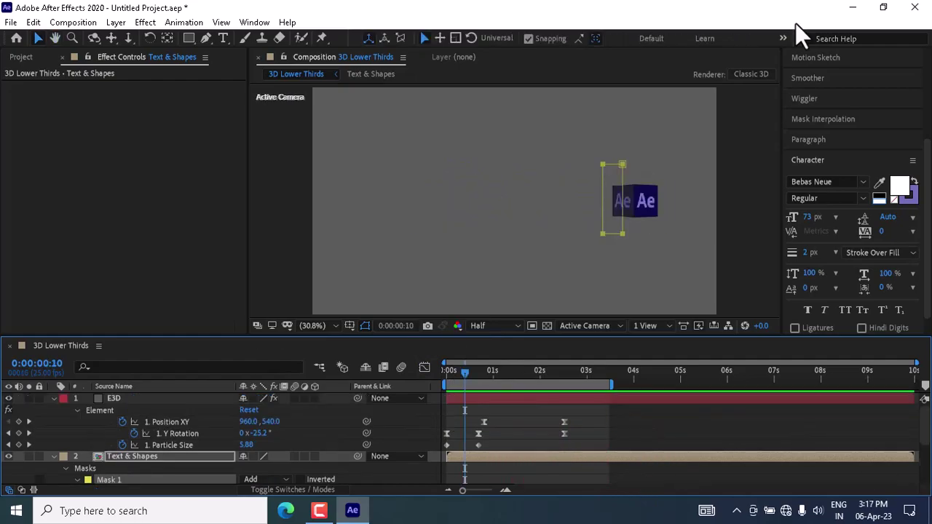
{"action": "left_click_drag", "start_coordinate": [469, 376], "coordinate": [567, 378]}
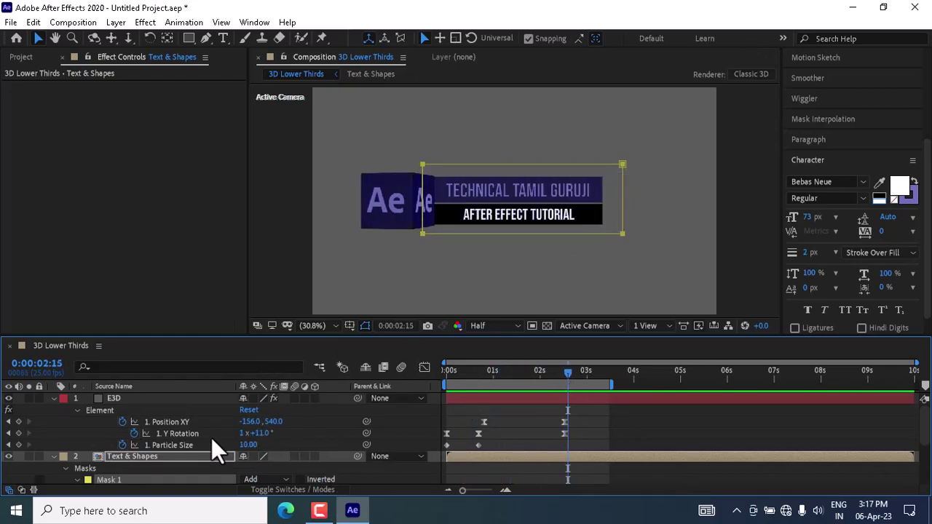
{"action": "left_click", "coordinate": [54, 398]}
{"action": "left_click", "coordinate": [53, 410]}
{"action": "right_click", "coordinate": [207, 461]}
- Set up the Pen tool with no fill and a solid white FFFFFF stroke
{"action": "left_click", "coordinate": [205, 37]}
{"action": "left_click", "coordinate": [404, 40]}
{"action": "left_click", "coordinate": [396, 215]}
{"action": "left_click", "coordinate": [439, 296]}
{"action": "left_click", "coordinate": [454, 39]}
{"action": "left_click", "coordinate": [412, 215]}
{"action": "left_click", "coordinate": [439, 296]}
{"action": "left_click", "coordinate": [476, 38]}
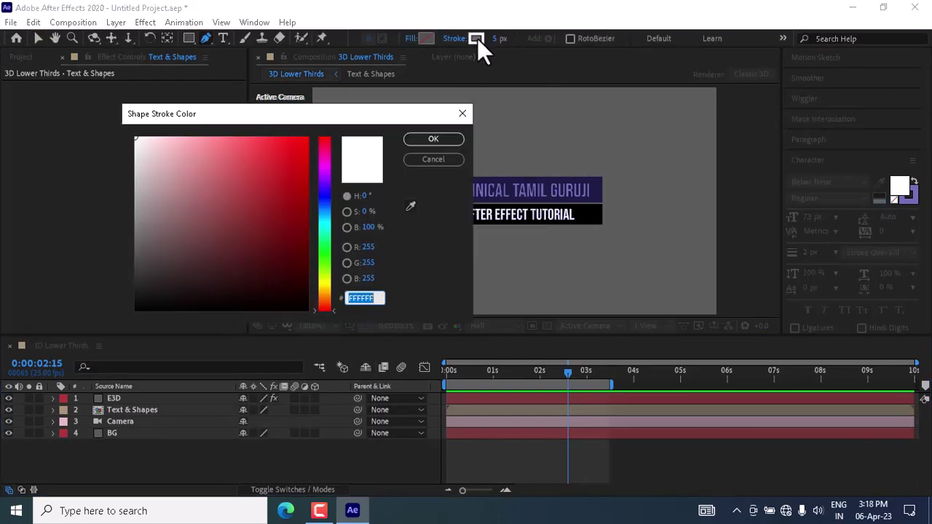
{"action": "key", "text": "Return"}
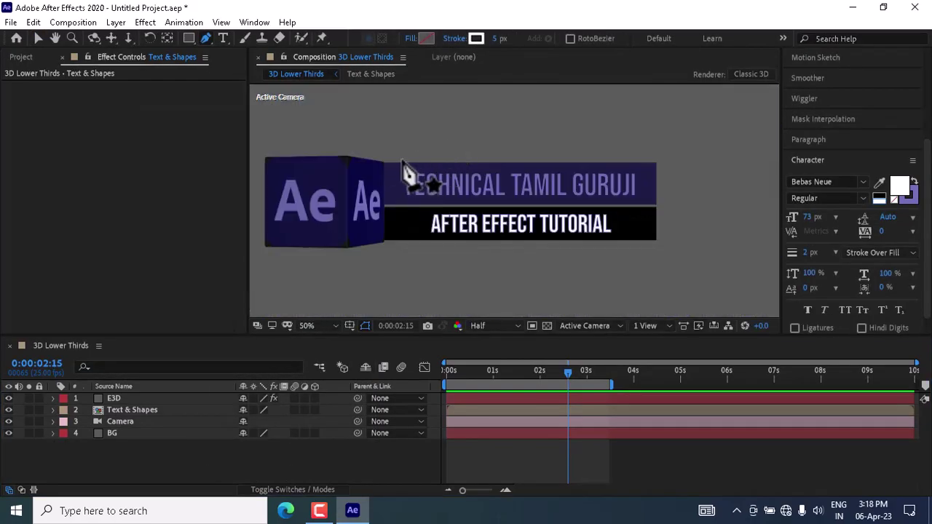
- Draw an open three-sided path around the title bars, leaving the cube side open, and set its stroke width to 8 px
{"action": "left_click", "coordinate": [385, 160]}
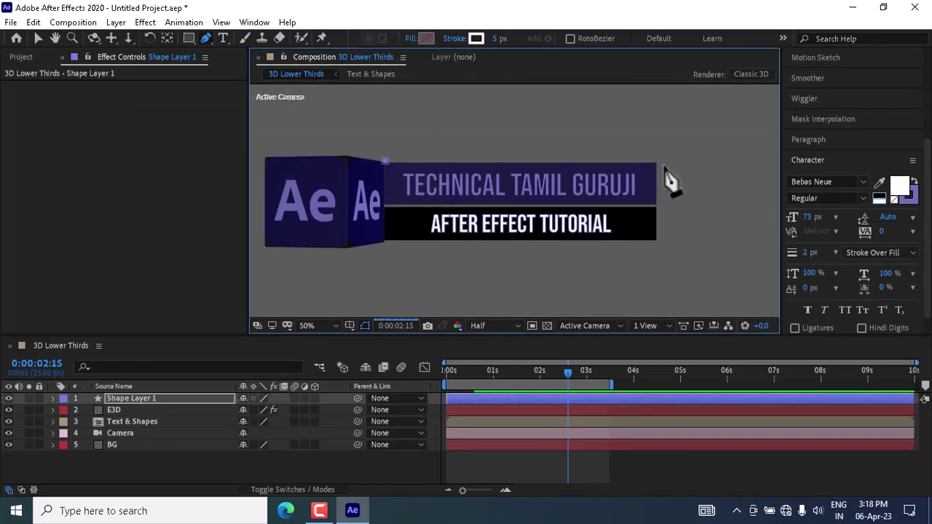
{"action": "left_click", "coordinate": [657, 161]}
{"action": "left_click", "coordinate": [657, 241]}
{"action": "left_click", "coordinate": [386, 242]}
{"action": "left_click_drag", "start_coordinate": [492, 41], "coordinate": [476, 36]}
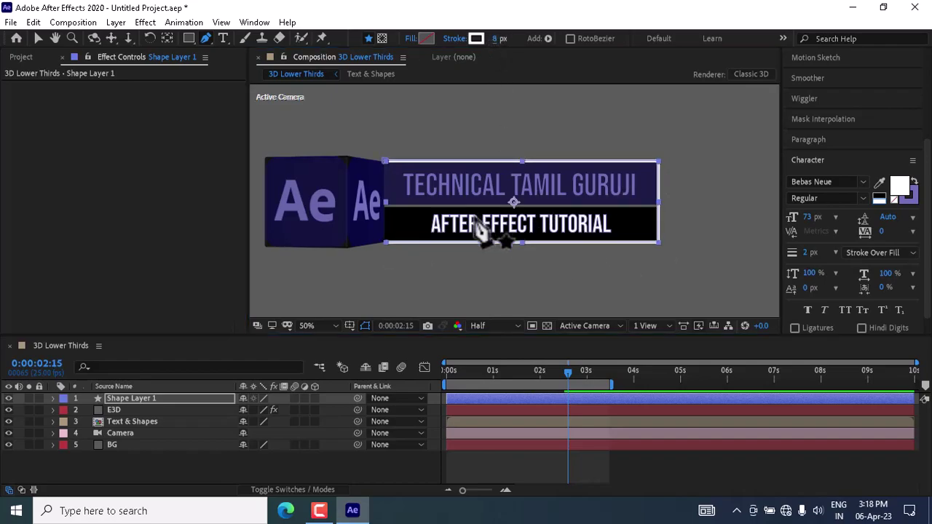
- Add Trim Paths to the contents of the outline's shape layer
{"action": "left_click", "coordinate": [53, 398]}
{"action": "left_click", "coordinate": [342, 410]}
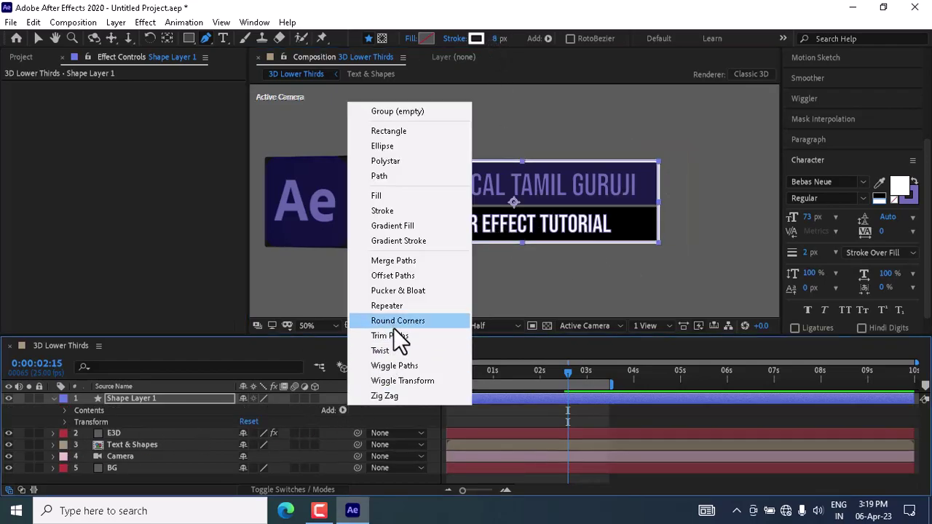
{"action": "left_click", "coordinate": [394, 335]}
{"action": "left_click_drag", "start_coordinate": [555, 373], "coordinate": [572, 376]}
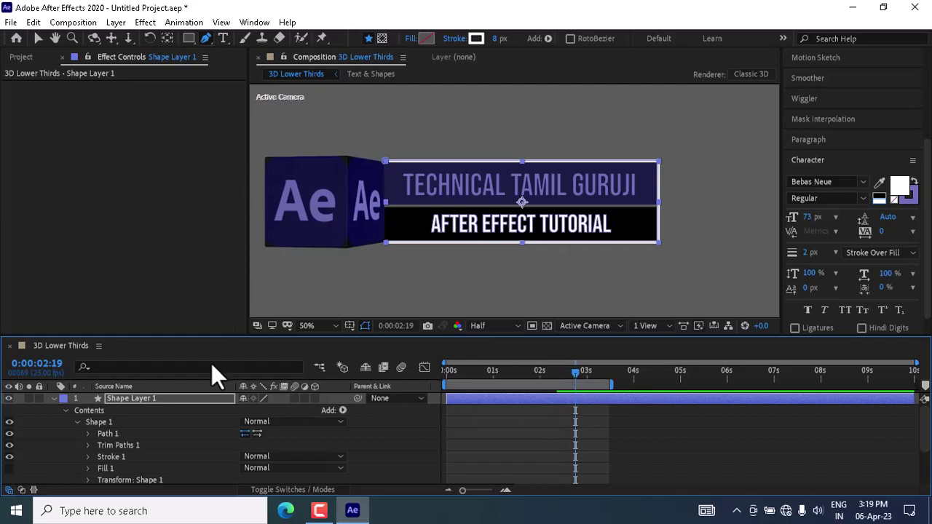
- Expand the Trim Paths 1 properties of the outline to expose Start, End and Offset
{"action": "scroll", "coordinate": [86, 447], "scroll_direction": "down", "scroll_amount": 2}
{"action": "left_click", "coordinate": [88, 448]}
{"action": "scroll", "coordinate": [87, 446], "scroll_direction": "down", "scroll_amount": 2}
{"action": "scroll", "coordinate": [90, 434], "scroll_direction": "up", "scroll_amount": 2}
{"action": "left_click", "coordinate": [88, 432]}
{"action": "scroll", "coordinate": [78, 423], "scroll_direction": "up", "scroll_amount": 2}
{"action": "left_click", "coordinate": [77, 421]}
{"action": "left_click", "coordinate": [64, 433]}
{"action": "left_click", "coordinate": [65, 433]}
{"action": "left_click", "coordinate": [77, 422]}
{"action": "left_click", "coordinate": [89, 431]}
{"action": "left_click", "coordinate": [89, 431]}
{"action": "left_click", "coordinate": [88, 443]}
- Extend the work area to about 8.5 seconds and go to 0:00:00:19
{"action": "left_click_drag", "start_coordinate": [611, 384], "coordinate": [842, 384]}
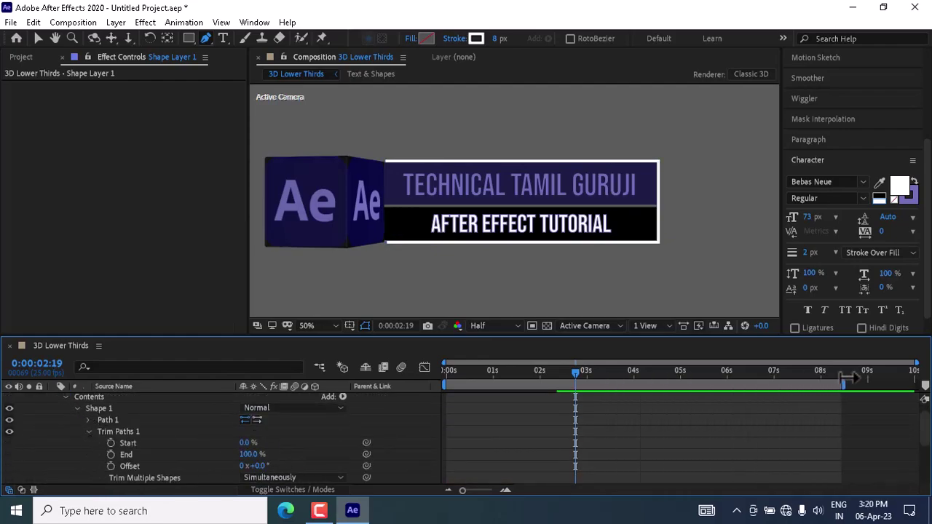
{"action": "left_click", "coordinate": [466, 371]}
{"action": "left_click_drag", "start_coordinate": [468, 370], "coordinate": [481, 374]}
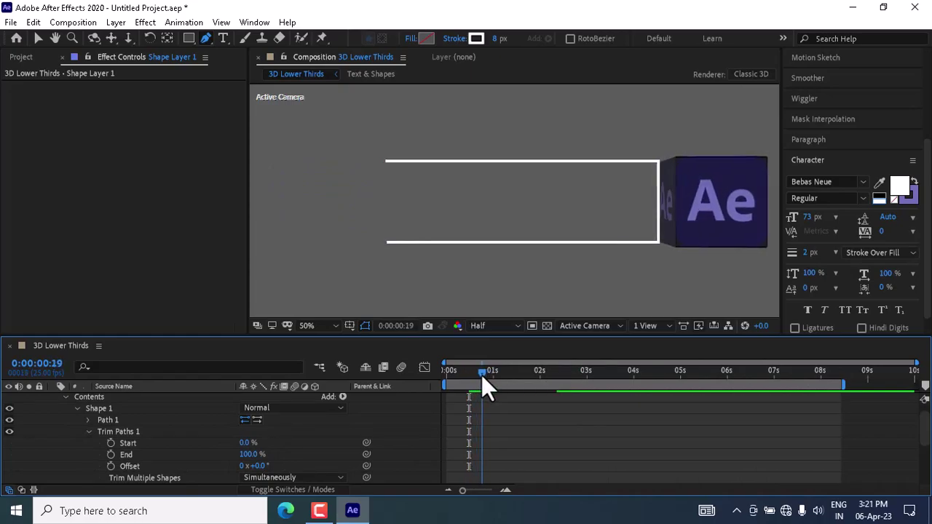
- Set the Trim Paths Start and End both to 50% and enable keyframing for them at 0:00:00:19
{"action": "mouse_move", "coordinate": [240, 443]}
{"action": "left_mouse_down"}
{"action": "mouse_move", "coordinate": [251, 443]}
{"action": "mouse_move", "coordinate": [243, 444]}
{"action": "left_mouse_up"}
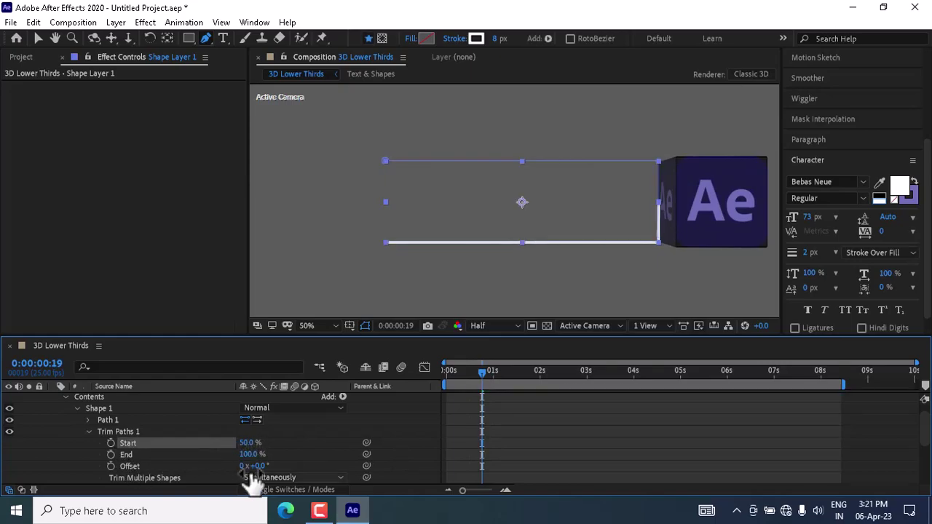
{"action": "left_click", "coordinate": [249, 442]}
{"action": "left_click", "coordinate": [281, 442]}
{"action": "left_click_drag", "start_coordinate": [243, 443], "coordinate": [251, 449]}
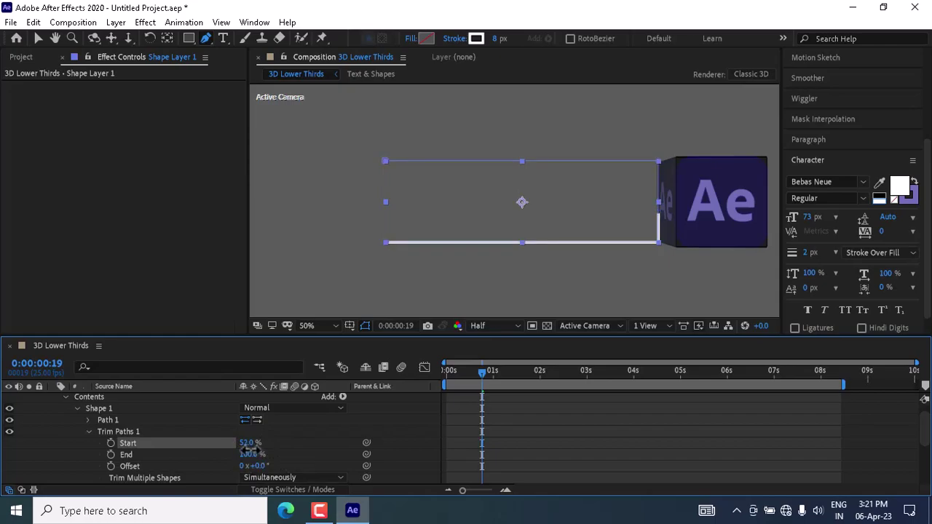
{"action": "left_click_drag", "start_coordinate": [254, 456], "coordinate": [227, 454]}
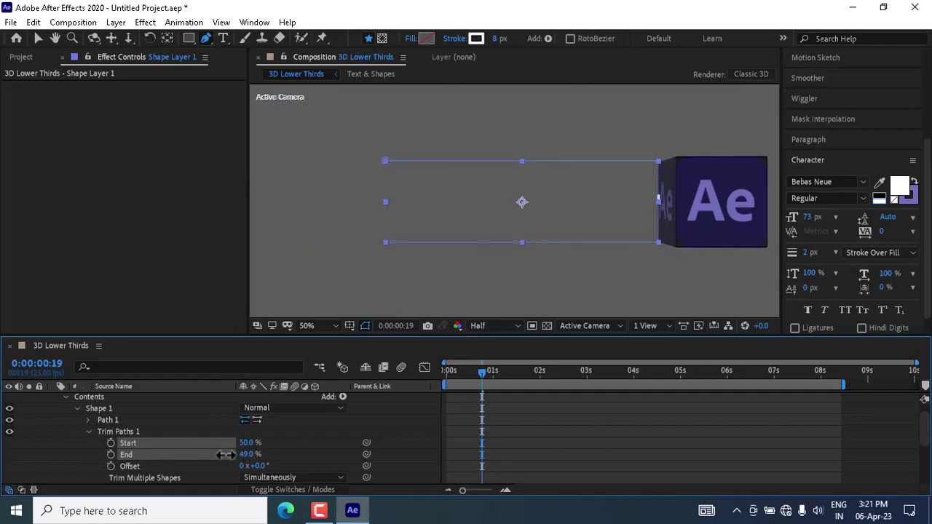
{"action": "left_click", "coordinate": [146, 455]}
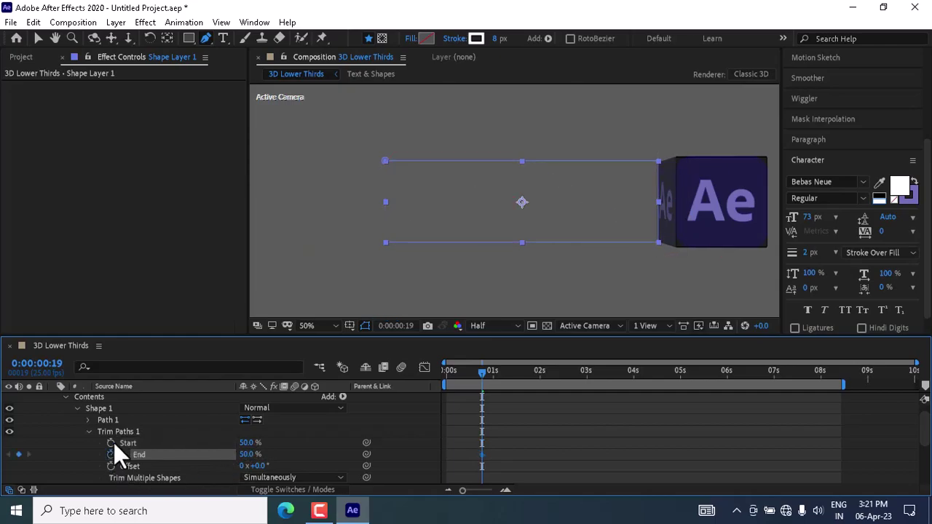
{"action": "left_click", "coordinate": [110, 443]}
- Add Trim Paths keyframes at 0:00:02:13 with Start at 0% and End at 90%
{"action": "left_click_drag", "start_coordinate": [482, 375], "coordinate": [565, 391]}
{"action": "left_click", "coordinate": [19, 443]}
{"action": "left_click", "coordinate": [19, 454]}
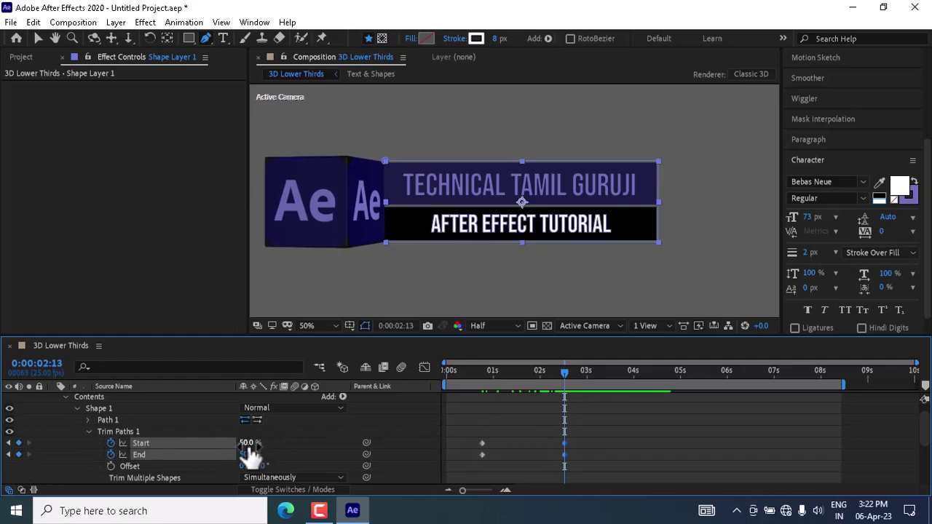
{"action": "mouse_move", "coordinate": [249, 450]}
{"action": "left_mouse_down"}
{"action": "mouse_move", "coordinate": [208, 444]}
{"action": "mouse_move", "coordinate": [275, 459]}
{"action": "left_mouse_up"}
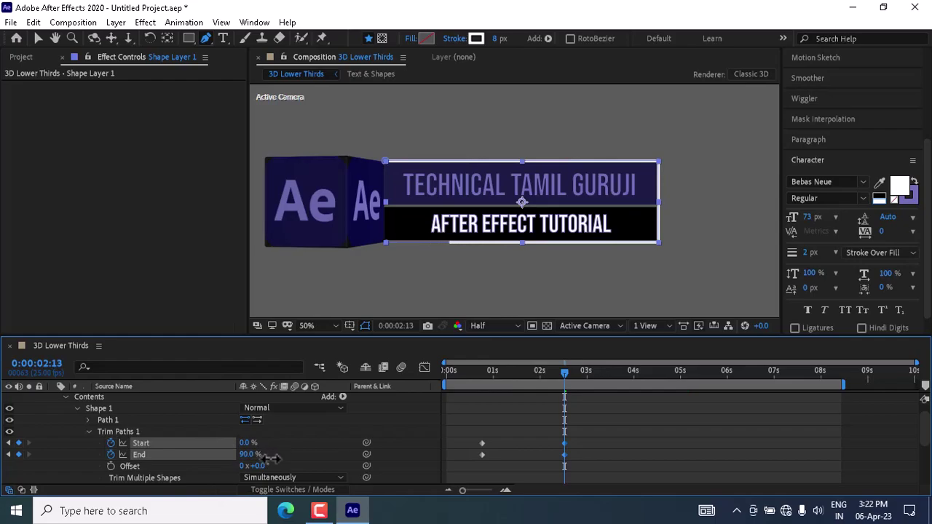
- Preview the outline's draw-on animation from the beginning of the composition
{"action": "left_click", "coordinate": [447, 372]}
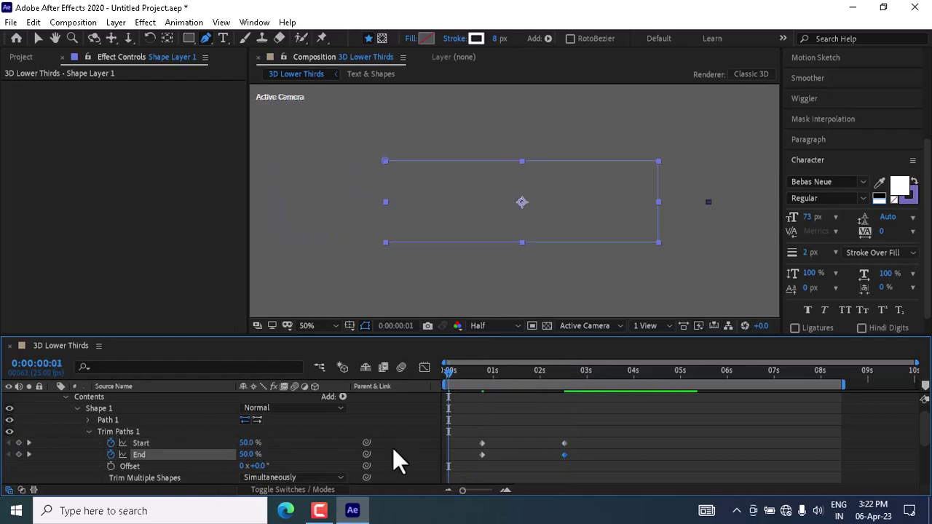
{"action": "scroll", "coordinate": [207, 466], "scroll_direction": "down", "scroll_amount": 3}
{"action": "scroll", "coordinate": [206, 468], "scroll_direction": "up", "scroll_amount": 4}
{"action": "left_click_drag", "start_coordinate": [447, 374], "coordinate": [434, 377]}
{"action": "key", "text": "space"}
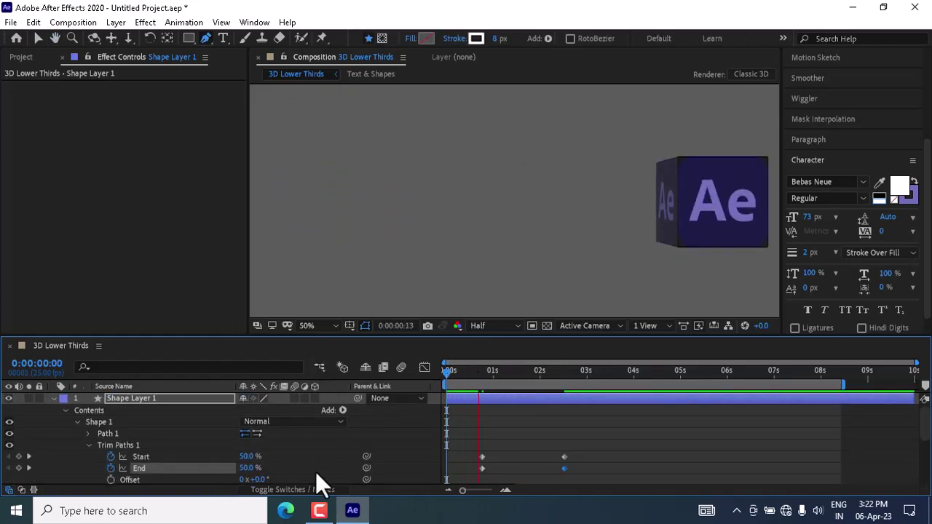
- Move the first Trim Paths Start and End keyframes later, to about 1.6 seconds, and replay the animation
{"action": "left_click_drag", "start_coordinate": [493, 372], "coordinate": [486, 377]}
{"action": "left_click_drag", "start_coordinate": [480, 469], "coordinate": [514, 472]}
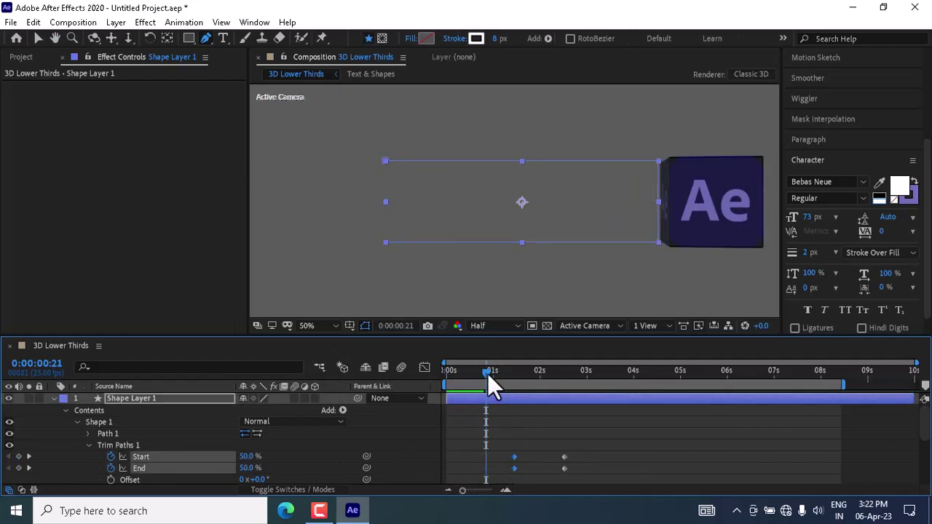
{"action": "mouse_move", "coordinate": [485, 372]}
{"action": "left_mouse_down"}
{"action": "mouse_move", "coordinate": [534, 393]}
{"action": "mouse_move", "coordinate": [501, 393]}
{"action": "mouse_move", "coordinate": [556, 412]}
{"action": "mouse_move", "coordinate": [519, 416]}
{"action": "left_mouse_up"}
{"action": "left_click_drag", "start_coordinate": [511, 457], "coordinate": [519, 458]}
{"action": "left_click_drag", "start_coordinate": [519, 372], "coordinate": [443, 370]}
{"action": "key", "text": "space"}
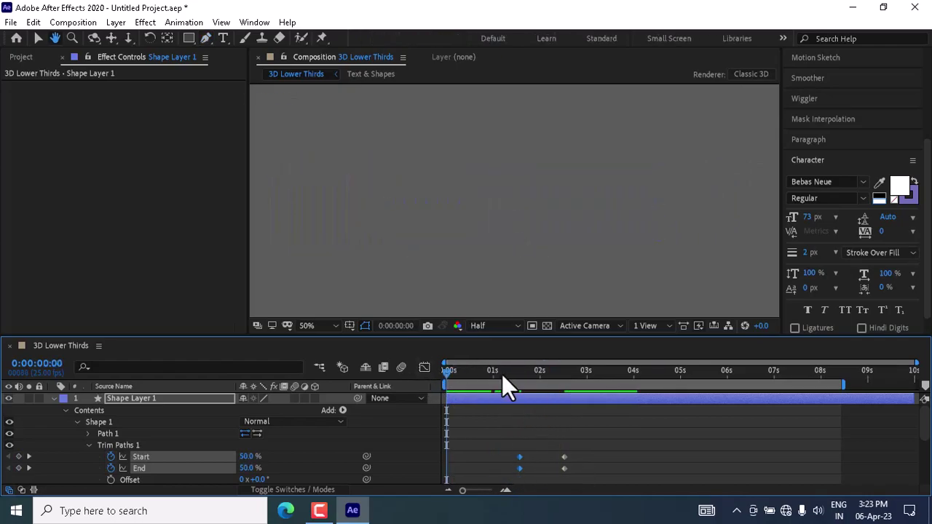
- Apply Easy Ease to all Trim Paths Start and End keyframes and lengthen the ease into the ending pair in the Graph Editor
{"action": "left_click", "coordinate": [508, 475]}
{"action": "left_click_drag", "start_coordinate": [507, 476], "coordinate": [566, 466]}
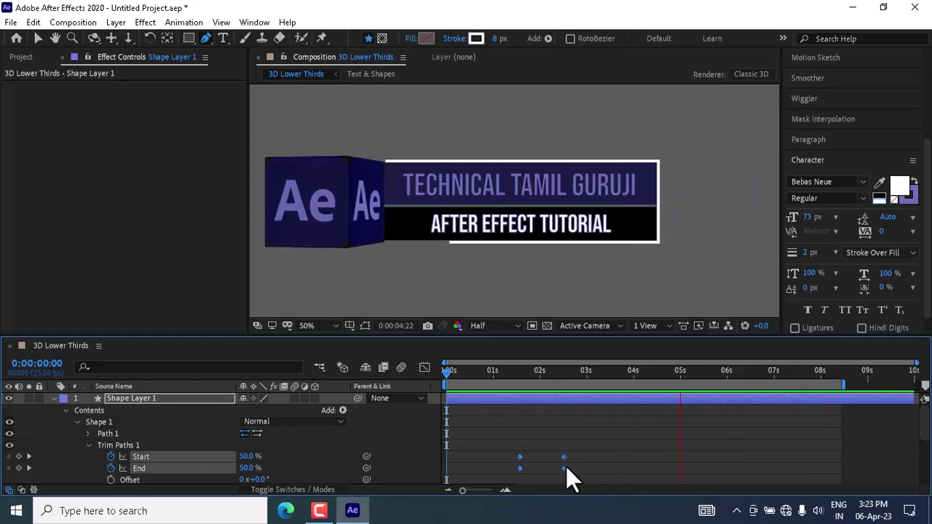
{"action": "right_click", "coordinate": [565, 470]}
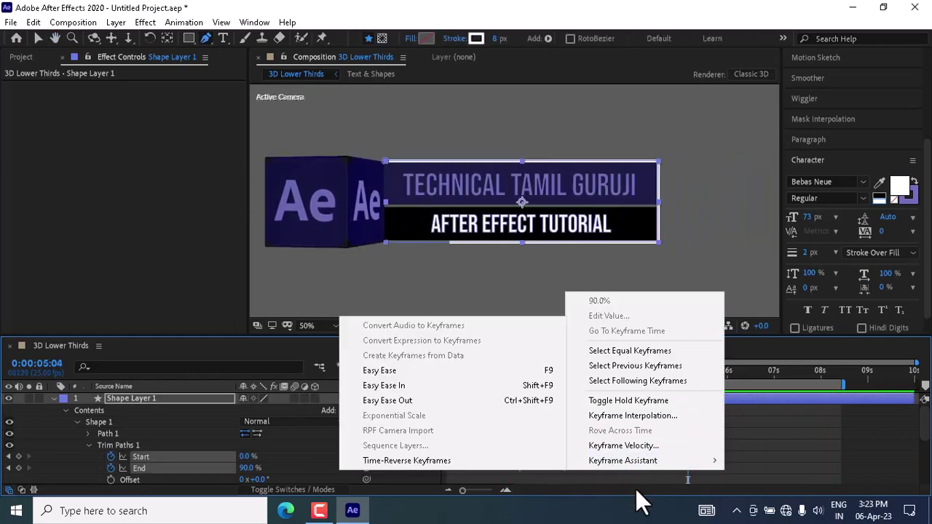
{"action": "left_click", "coordinate": [380, 370]}
{"action": "left_click", "coordinate": [425, 367]}
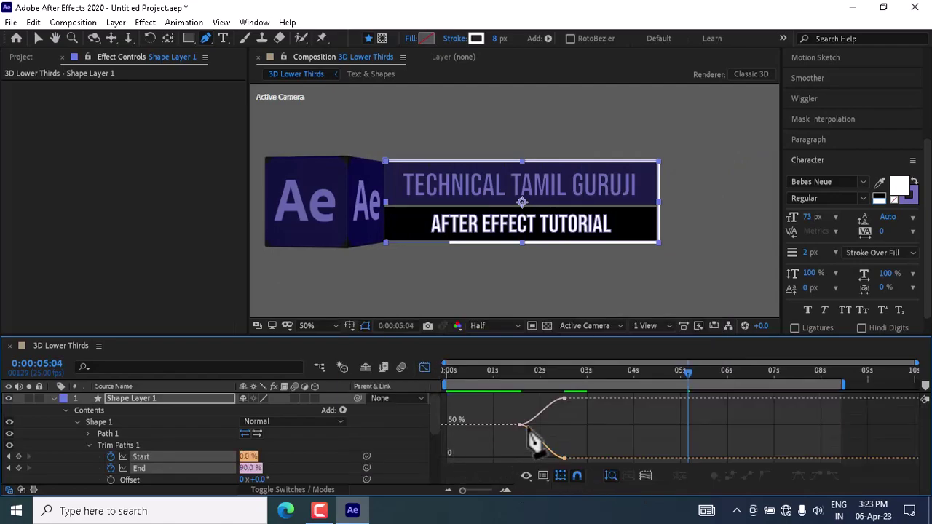
{"action": "left_click", "coordinate": [37, 38]}
{"action": "left_click_drag", "start_coordinate": [575, 396], "coordinate": [539, 457]}
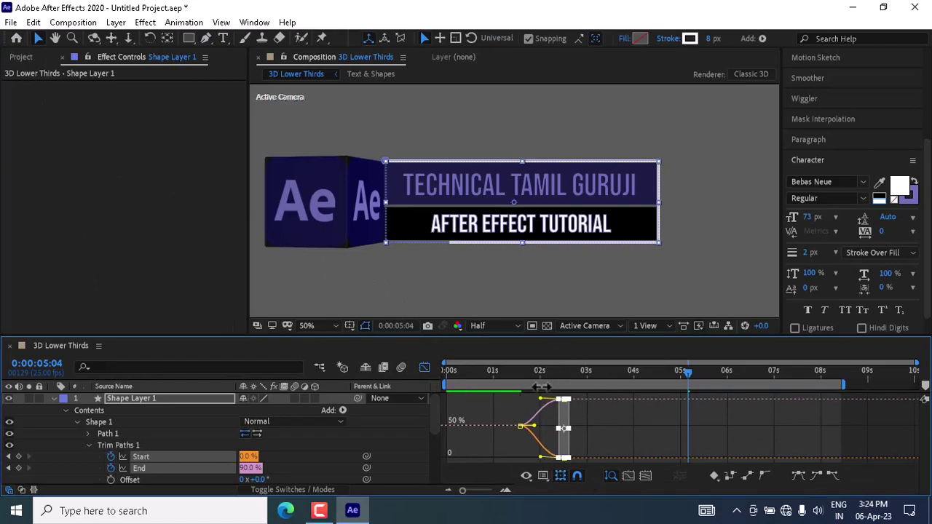
{"action": "key", "text": "shift+F3"}
- Preview the eased outline animation, then collapse and deselect the outline's shape layer
{"action": "left_click", "coordinate": [476, 373]}
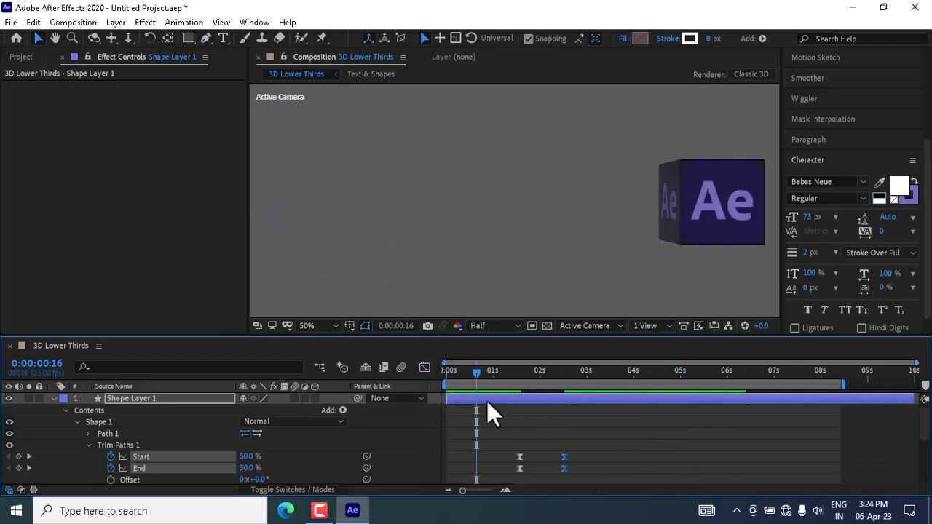
{"action": "key", "text": "space"}
{"action": "key", "text": "space"}
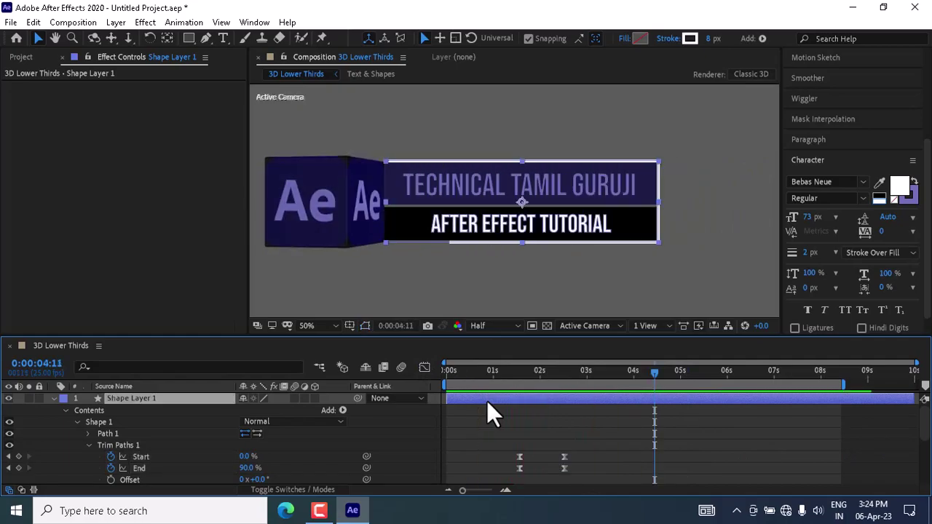
{"action": "left_click", "coordinate": [53, 399]}
{"action": "left_click", "coordinate": [106, 465]}
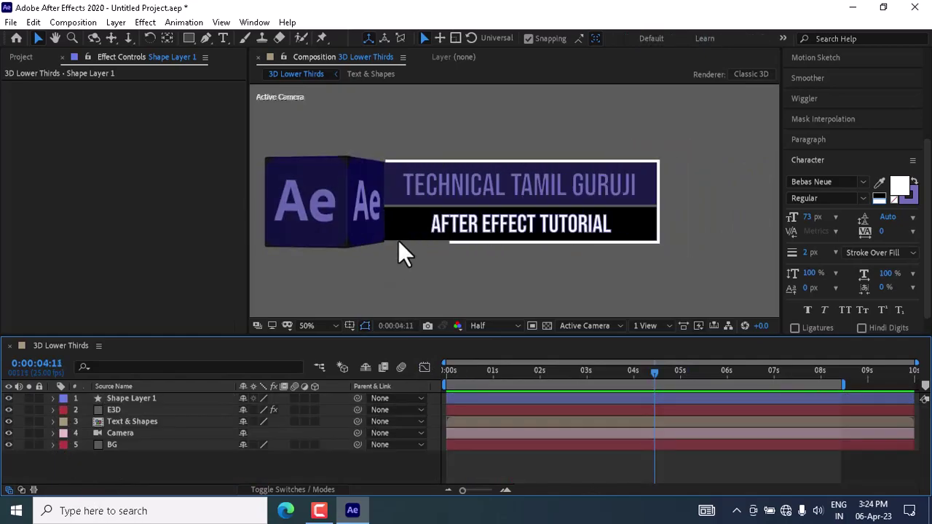
- Pre-compose the outline shape, E3D, Text & Shapes and Camera layers into a new composition named E3D Shape &Text
{"action": "scroll", "coordinate": [398, 240], "scroll_direction": "down", "scroll_amount": 2}
{"action": "scroll", "coordinate": [398, 240], "scroll_direction": "up", "scroll_amount": 3}
{"action": "left_click", "coordinate": [327, 325]}
{"action": "left_click", "coordinate": [327, 98]}
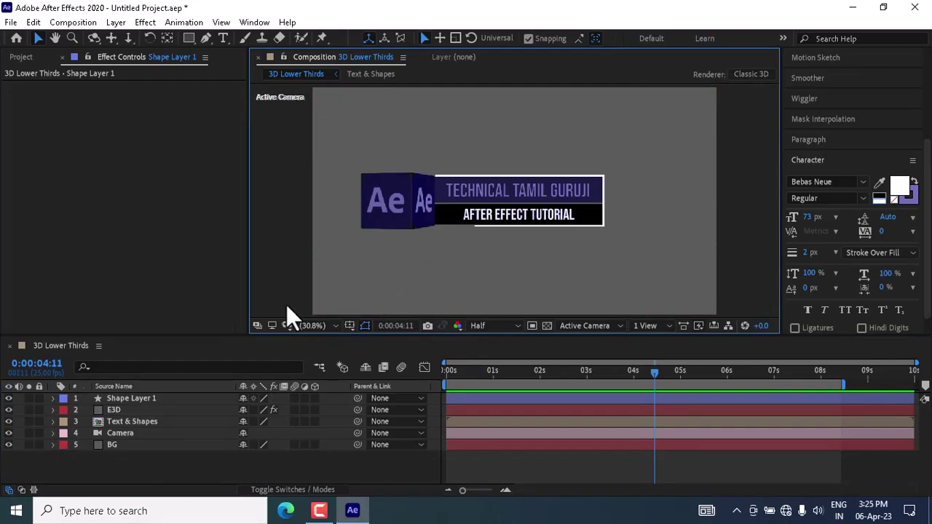
{"action": "left_click_drag", "start_coordinate": [115, 437], "coordinate": [122, 399]}
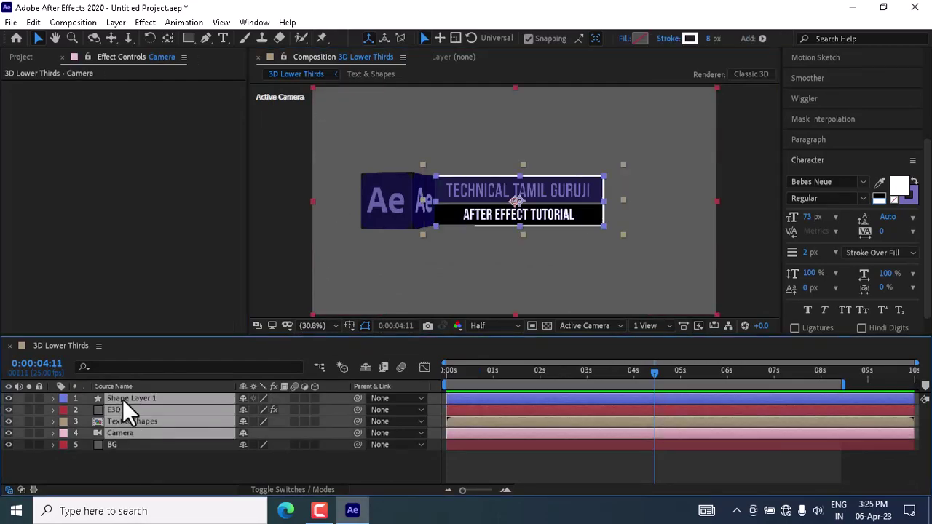
{"action": "left_click", "coordinate": [73, 22]}
{"action": "mouse_move", "coordinate": [115, 21]}
{"action": "left_click", "coordinate": [120, 457]}
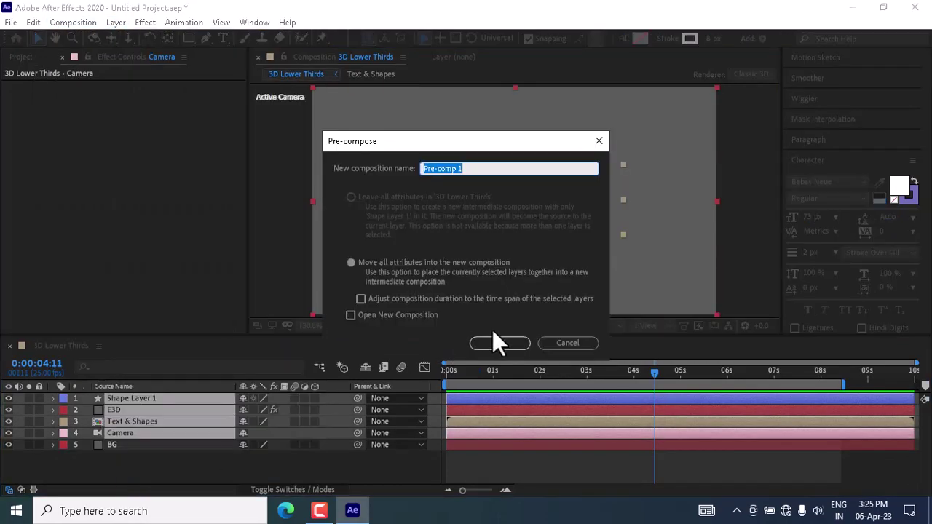
{"action": "type", "text": "E3D Shape &T"}
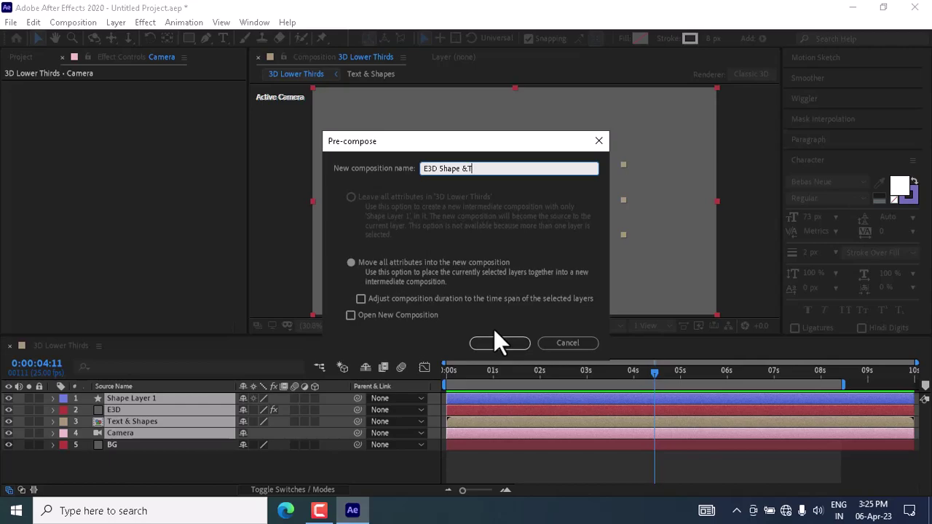
{"action": "type", "text": "xt"}
{"action": "left_click", "coordinate": [493, 345]}
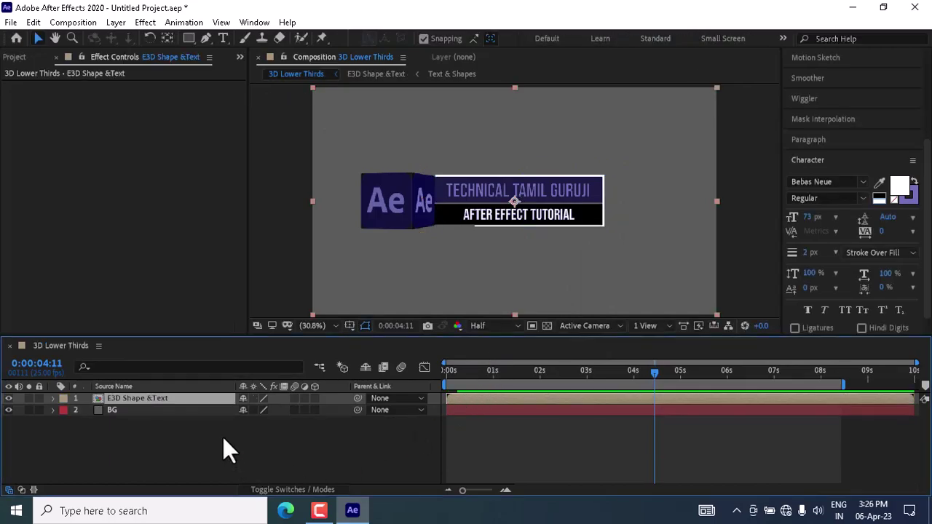
- Add a new adjustment layer above the E3D Shape &Text layer
{"action": "left_click", "coordinate": [223, 437]}
{"action": "right_click", "coordinate": [223, 437]}
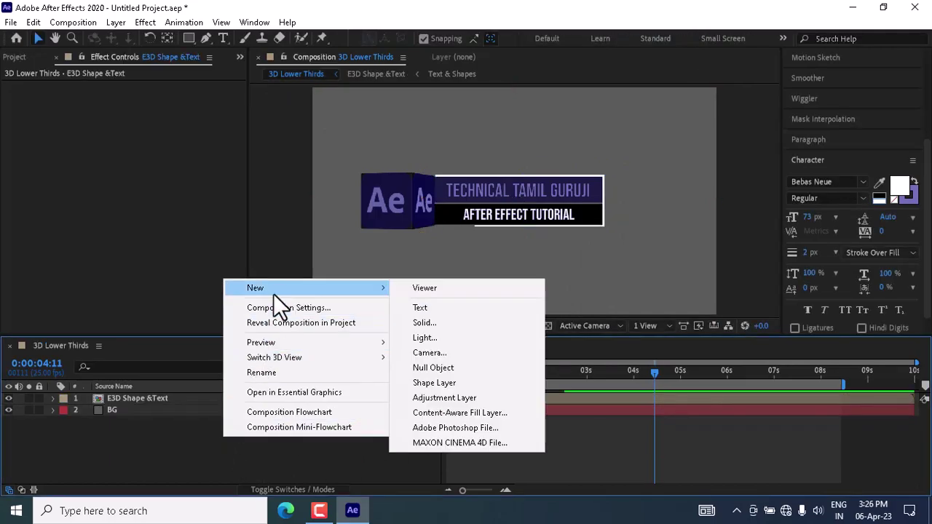
{"action": "mouse_move", "coordinate": [385, 288]}
{"action": "left_click", "coordinate": [446, 393]}
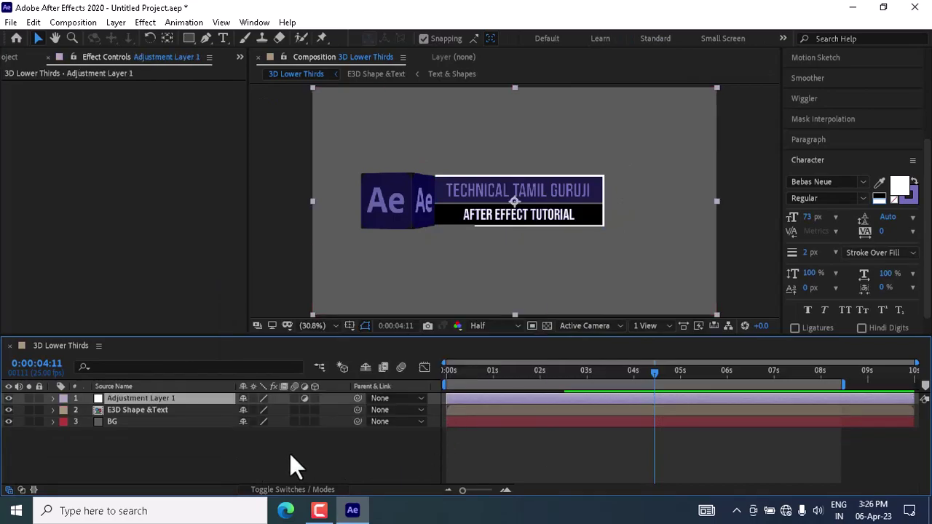
- Find the Brightness & Contrast effect and apply it to the adjustment layer
{"action": "left_click", "coordinate": [895, 161]}
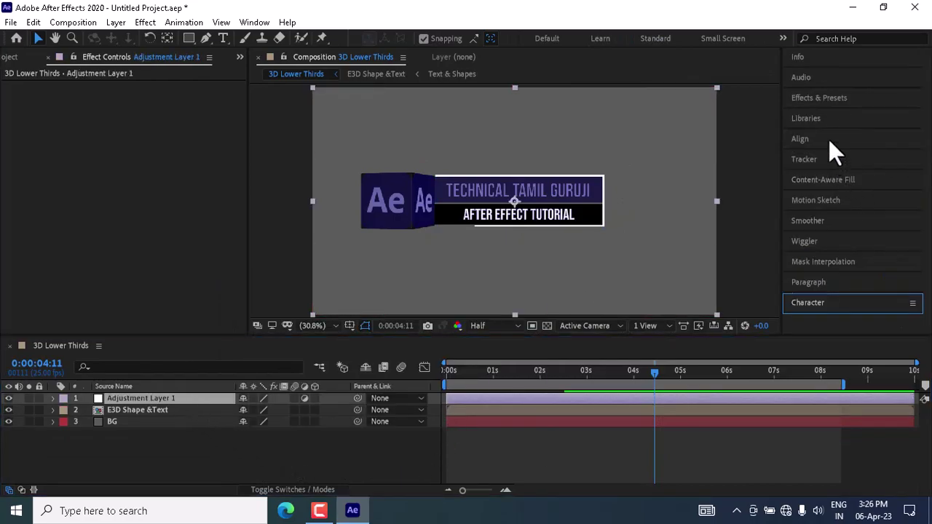
{"action": "left_click", "coordinate": [819, 98]}
{"action": "left_click", "coordinate": [866, 115]}
{"action": "key", "text": "BackSpace"}
{"action": "key", "text": "BackSpace"}
{"action": "key", "text": "BackSpace"}
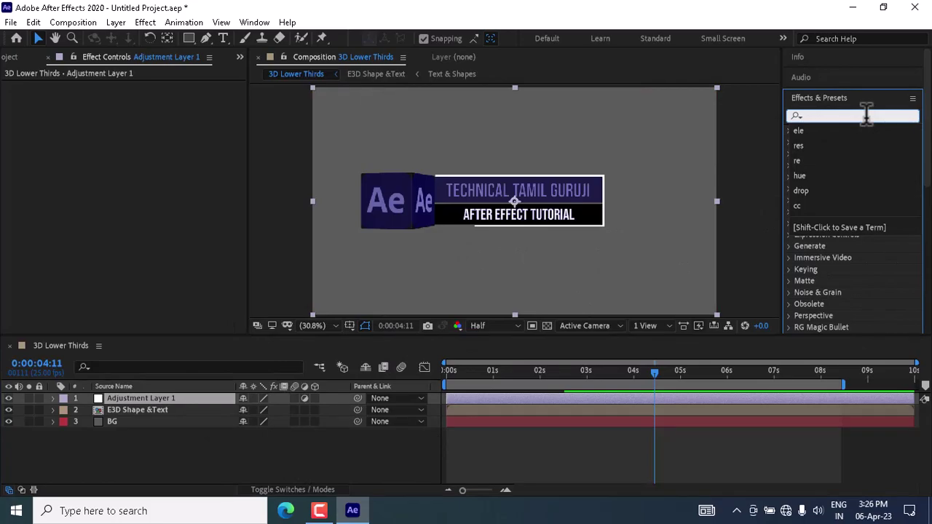
{"action": "type", "text": "Bri"}
{"action": "left_click_drag", "start_coordinate": [826, 224], "coordinate": [221, 401]}
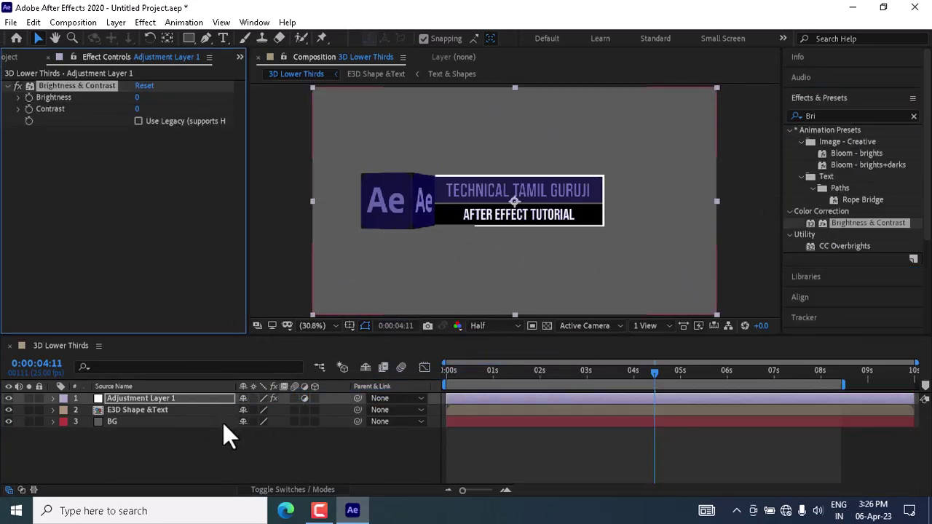
- Set the adjustment layer's Brightness to 150 and Contrast to 100
{"action": "left_click_drag", "start_coordinate": [136, 96], "coordinate": [369, 128]}
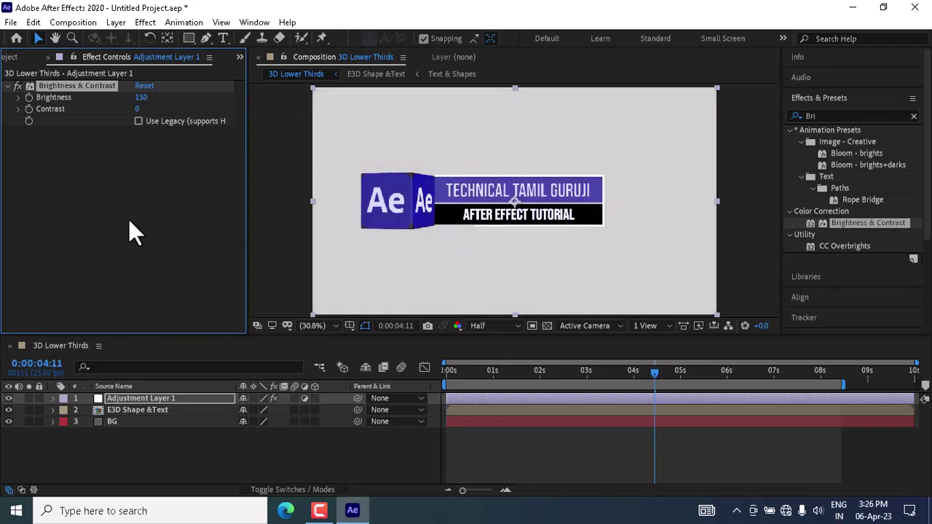
{"action": "left_click", "coordinate": [102, 410]}
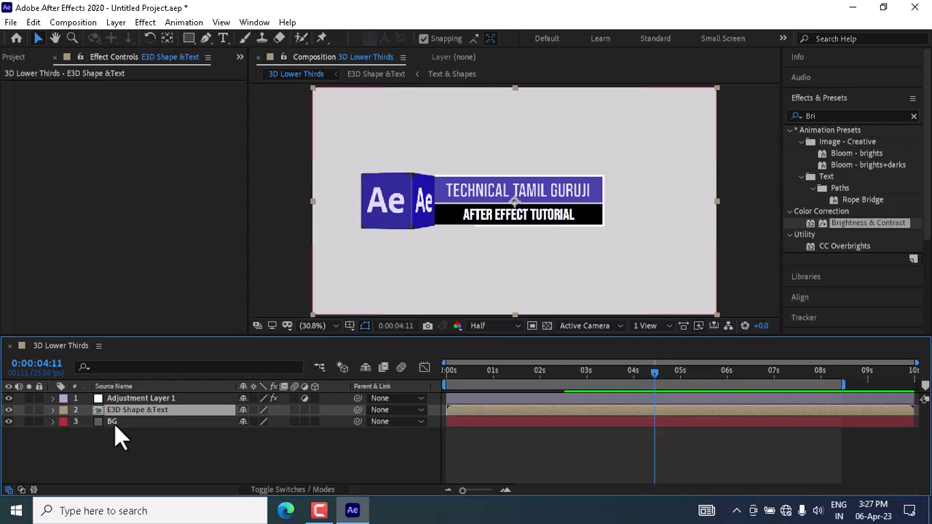
{"action": "left_click", "coordinate": [108, 398]}
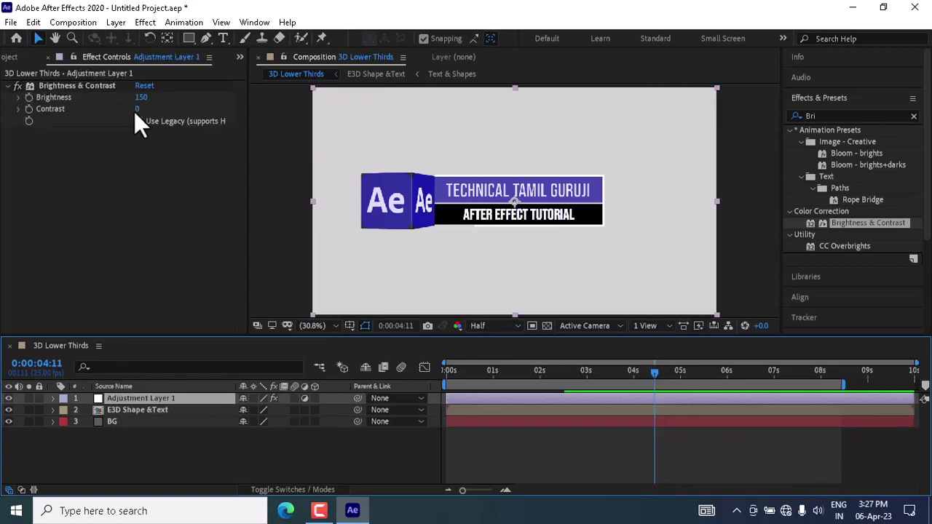
{"action": "left_click_drag", "start_coordinate": [136, 110], "coordinate": [246, 119]}
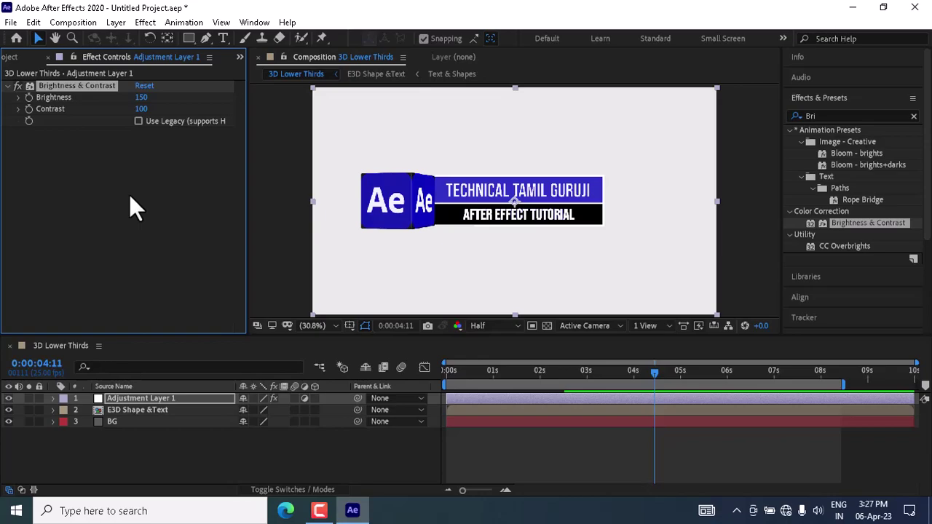
- Duplicate the E3D Shape &Text layer and place the copy above the adjustment layer
{"action": "left_click", "coordinate": [148, 409]}
{"action": "left_click", "coordinate": [33, 22]}
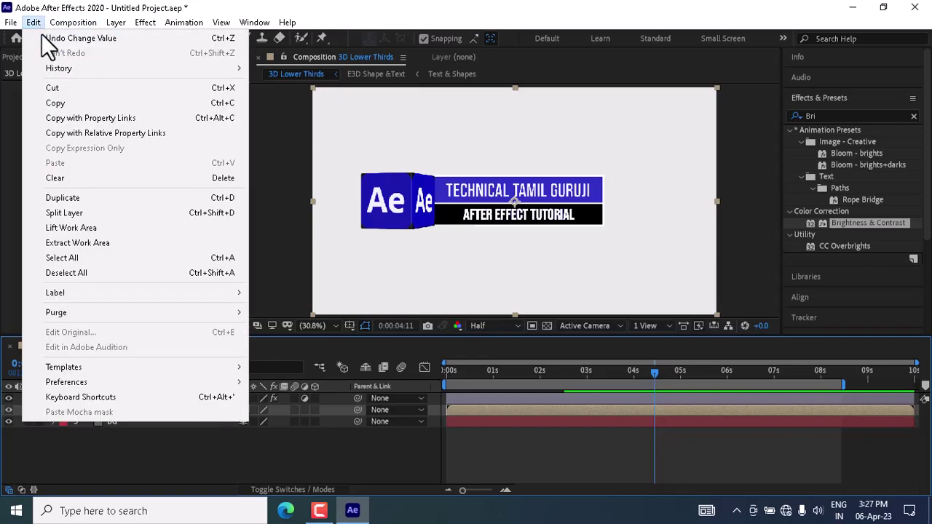
{"action": "left_click", "coordinate": [96, 196]}
{"action": "left_click_drag", "start_coordinate": [117, 407], "coordinate": [118, 397]}
- Show the track matte settings and give the adjustment layer an Alpha Matte from the E3D Shape &Text copy
{"action": "left_click", "coordinate": [34, 490]}
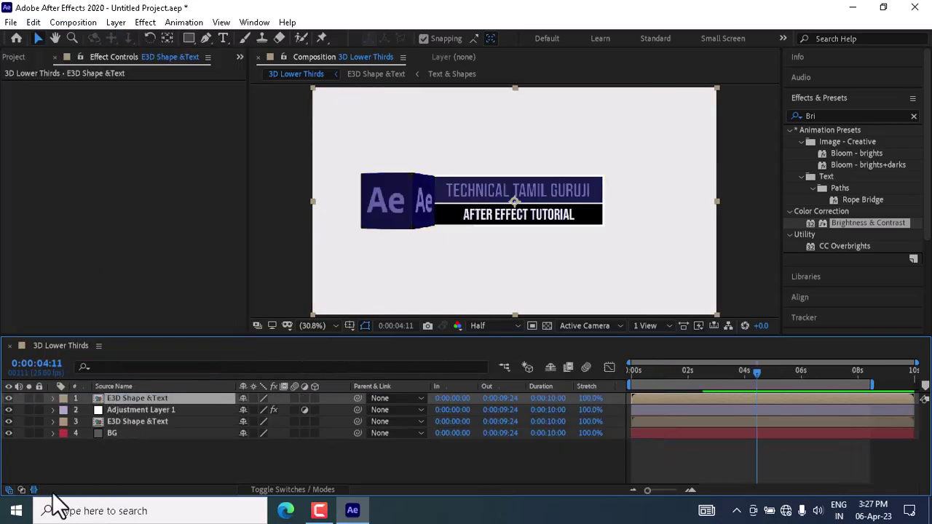
{"action": "left_click", "coordinate": [386, 398]}
{"action": "left_click", "coordinate": [33, 489]}
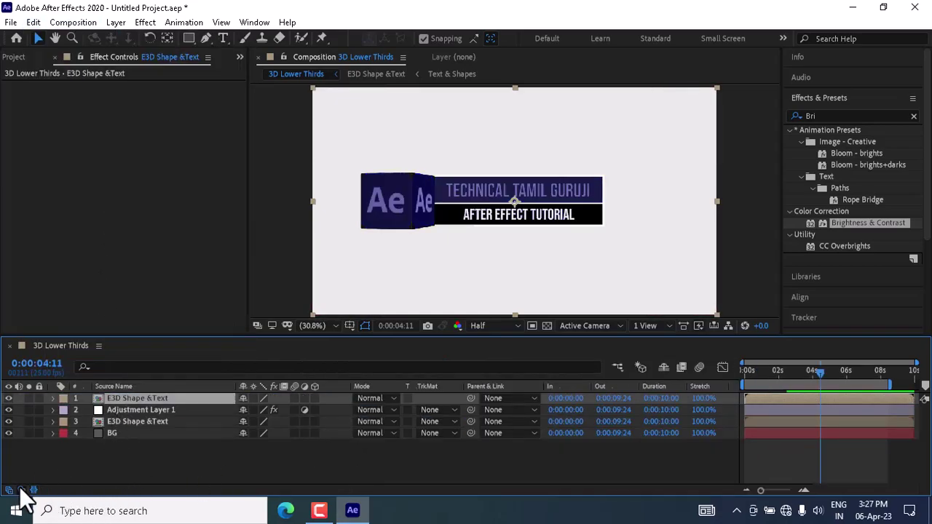
{"action": "left_click", "coordinate": [33, 489]}
{"action": "left_click", "coordinate": [455, 410]}
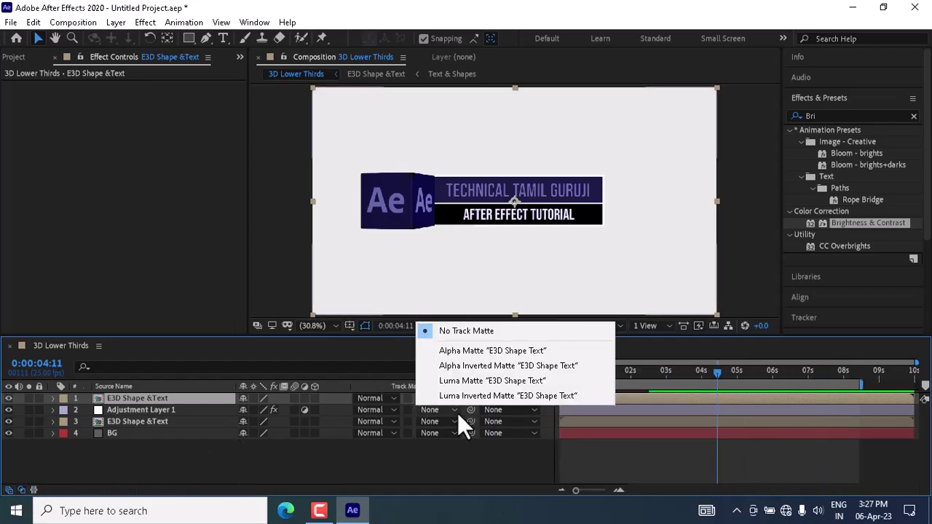
{"action": "left_click", "coordinate": [332, 445]}
{"action": "left_click", "coordinate": [449, 412]}
{"action": "left_click", "coordinate": [451, 351]}
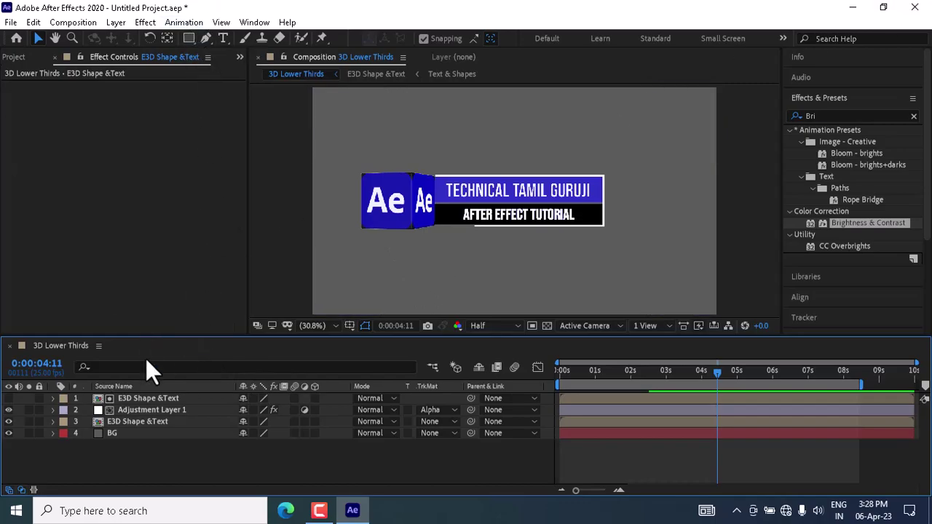
- Draw a tall, narrow rectangular mask on the adjustment layer and nudge it to the cube's left edge
{"action": "left_click", "coordinate": [151, 410]}
{"action": "left_click", "coordinate": [189, 38]}
{"action": "mouse_move", "coordinate": [369, 114]}
{"action": "left_mouse_down"}
{"action": "mouse_move", "coordinate": [364, 222]}
{"action": "mouse_move", "coordinate": [376, 277]}
{"action": "mouse_move", "coordinate": [395, 287]}
{"action": "left_mouse_up"}
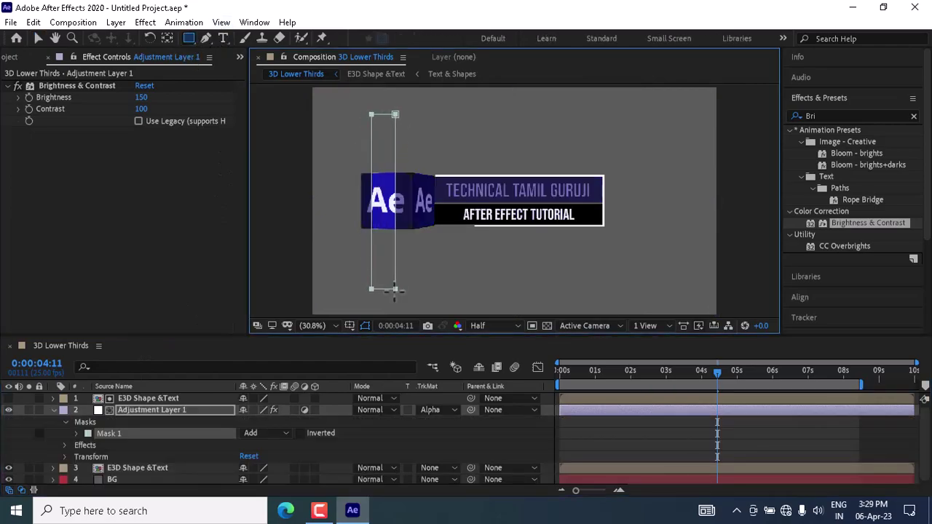
{"action": "key", "text": "Left"}
{"action": "key", "text": "Left"}
{"action": "key", "text": "Left"}
{"action": "key", "text": "Left"}
{"action": "key", "text": "Left"}
{"action": "key", "text": "Left"}
{"action": "key", "text": "Left"}
{"action": "key", "text": "Left"}
{"action": "key", "text": "Left"}
{"action": "key", "text": "Left"}
{"action": "key", "text": "Left"}
{"action": "key", "text": "Left"}
{"action": "key", "text": "Left"}
{"action": "key", "text": "Left"}
{"action": "key", "text": "Left"}
{"action": "key", "text": "Left"}
{"action": "key", "text": "Left"}
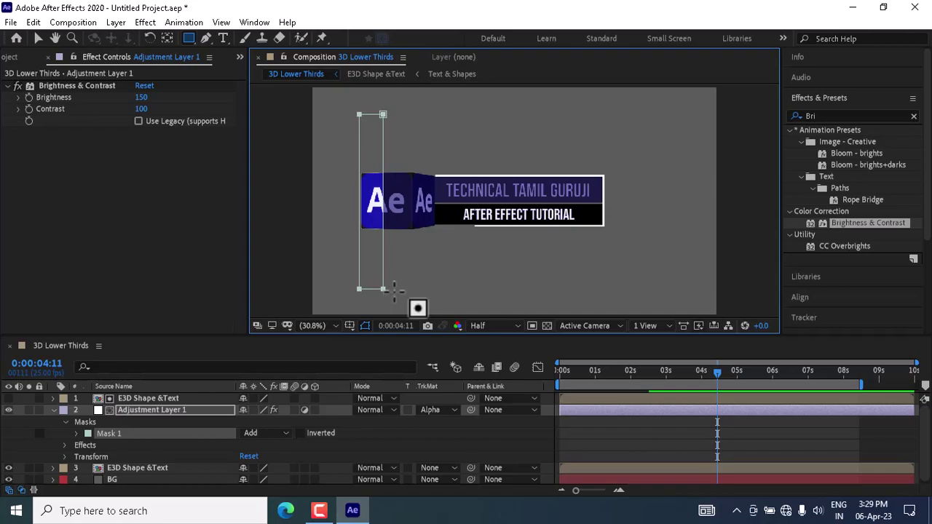
- Rotate the masked adjustment layer to about -15° and nudge it upward so the slanted strip spans the cube's height
{"action": "key", "text": "w"}
{"action": "left_click_drag", "start_coordinate": [370, 301], "coordinate": [405, 321]}
{"action": "key", "text": "Up"}
{"action": "key", "text": "Up"}
{"action": "key", "text": "Up"}
{"action": "key", "text": "Up"}
{"action": "key", "text": "Up"}
{"action": "key", "text": "Up"}
{"action": "key", "text": "Up"}
{"action": "key", "text": "Up"}
{"action": "key", "text": "Up"}
{"action": "key", "text": "Up"}
{"action": "key", "text": "Up"}
{"action": "key", "text": "Up"}
{"action": "key", "text": "Up"}
{"action": "key", "text": "Up"}
{"action": "key", "text": "Up"}
{"action": "key", "text": "Up"}
{"action": "key", "text": "Up"}
{"action": "key", "text": "Up"}
{"action": "key", "text": "Up"}
{"action": "key", "text": "Up"}
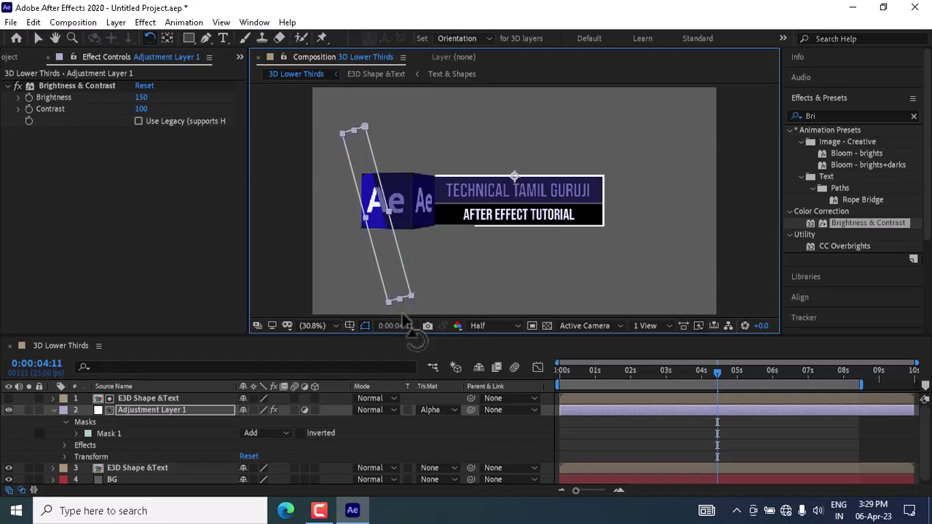
{"action": "key", "text": "Up"}
{"action": "key", "text": "Up"}
{"action": "key", "text": "Up"}
{"action": "key", "text": "Up"}
{"action": "key", "text": "Up"}
{"action": "key", "text": "Up"}
- Nudge the slanted adjustment layer left until its strip lies completely outside the cube
{"action": "key", "text": "Left"}
{"action": "key", "text": "Left"}
{"action": "key", "text": "Left"}
{"action": "key", "text": "Left"}
{"action": "key", "text": "Left"}
{"action": "key", "text": "Left"}
{"action": "key", "text": "Left"}
{"action": "key", "text": "Left"}
{"action": "key", "text": "Left"}
{"action": "key", "text": "Left"}
{"action": "key", "text": "Left"}
{"action": "key", "text": "Left"}
{"action": "key", "text": "Left"}
{"action": "key", "text": "Left"}
{"action": "key", "text": "Left"}
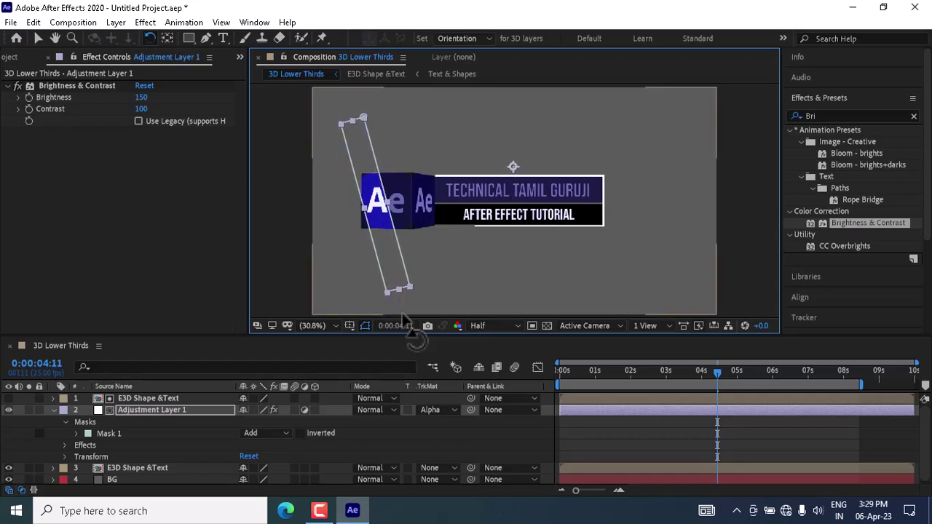
{"action": "key", "text": "shift+Left"}
{"action": "key", "text": "shift+Left"}
{"action": "key", "text": "shift+Left"}
{"action": "key", "text": "shift+Left"}
{"action": "key", "text": "shift+Left"}
{"action": "key", "text": "shift+Left"}
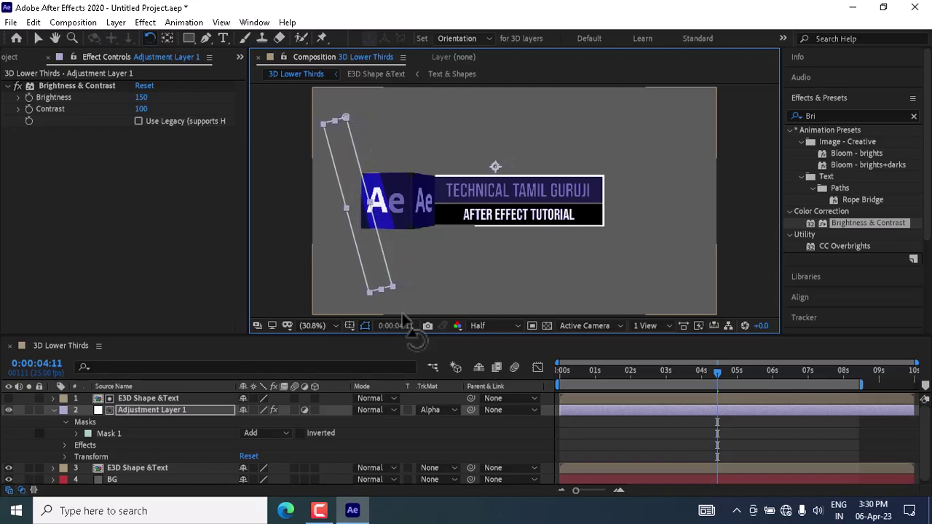
{"action": "key", "text": "shift+Left"}
{"action": "key", "text": "shift+Left"}
{"action": "key", "text": "shift+Left"}
{"action": "key", "text": "shift+Left"}
{"action": "key", "text": "shift+Left"}
{"action": "key", "text": "shift+Left"}
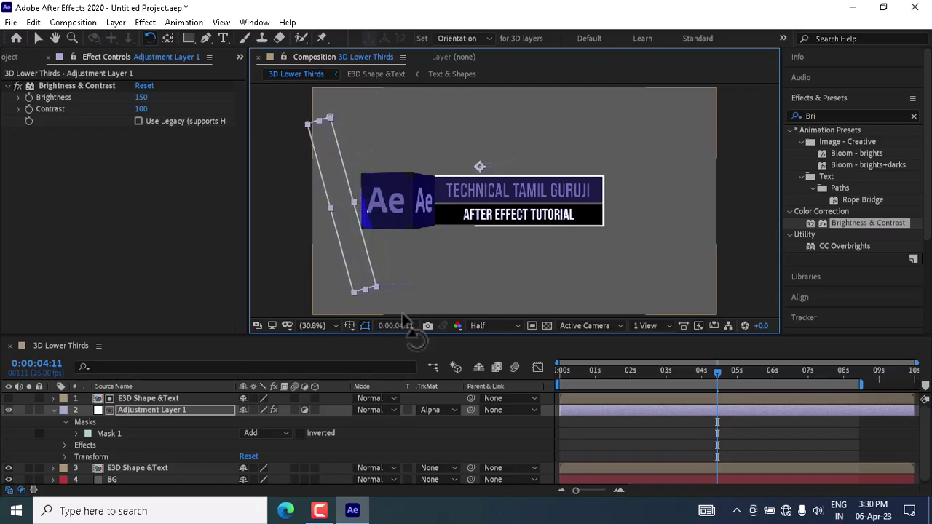
{"action": "key", "text": "shift+Left"}
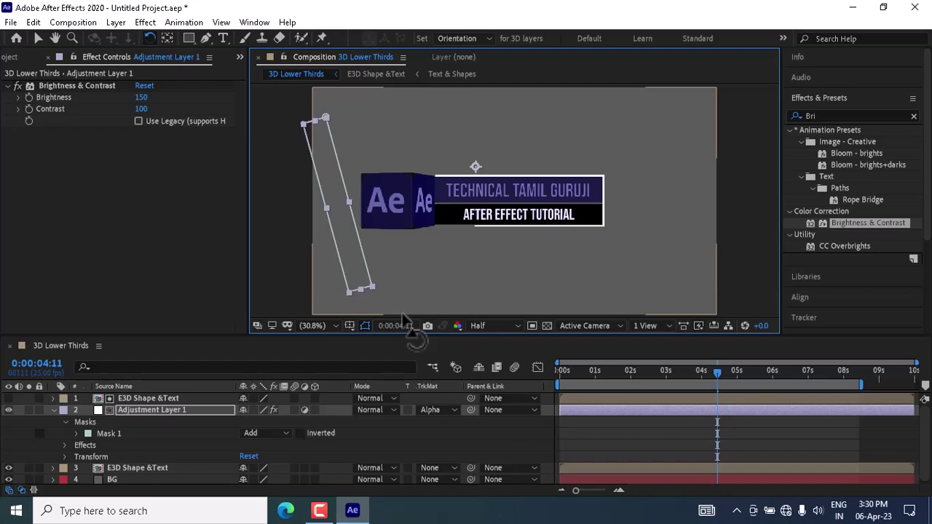
- Keyframe the adjustment layer's Position at about 2.6 seconds and again at 3 seconds with X set to 2163
{"action": "left_click", "coordinate": [53, 410]}
{"action": "left_click", "coordinate": [53, 410]}
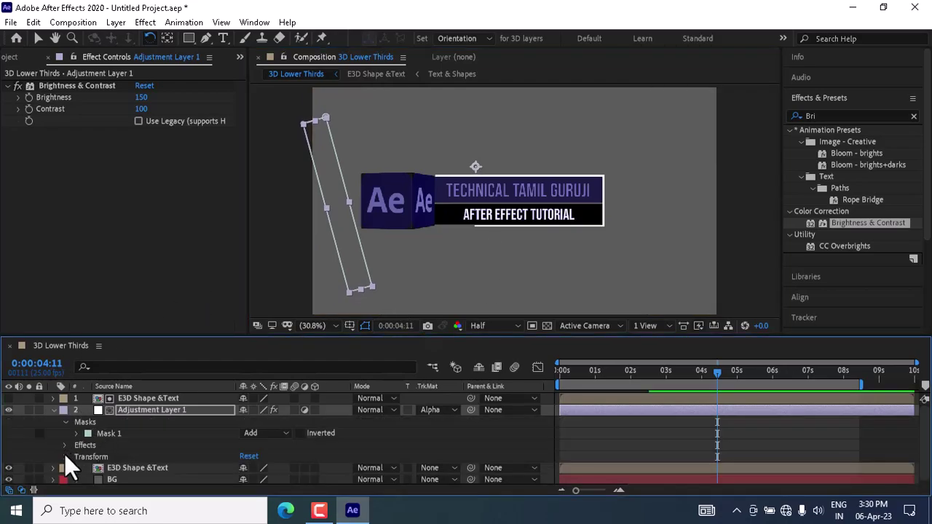
{"action": "left_click", "coordinate": [64, 457]}
{"action": "scroll", "coordinate": [67, 430], "scroll_direction": "down", "scroll_amount": 1}
{"action": "left_click_drag", "start_coordinate": [715, 372], "coordinate": [648, 426]}
{"action": "left_click", "coordinate": [87, 442]}
{"action": "left_click_drag", "start_coordinate": [652, 372], "coordinate": [667, 384]}
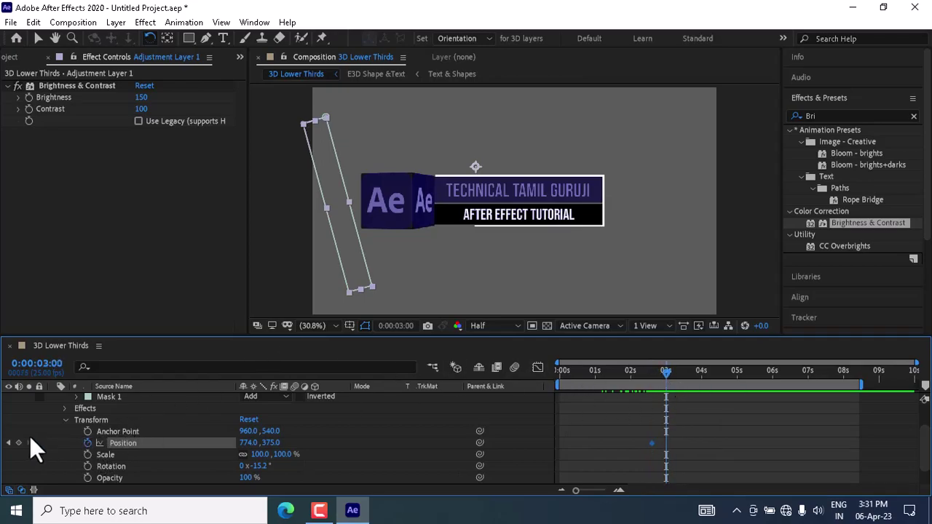
{"action": "left_click_drag", "start_coordinate": [247, 442], "coordinate": [413, 431]}
- Preview the light sweep across the lower third from the beginning of the composition
{"action": "left_click", "coordinate": [562, 371]}
{"action": "key", "text": "space"}
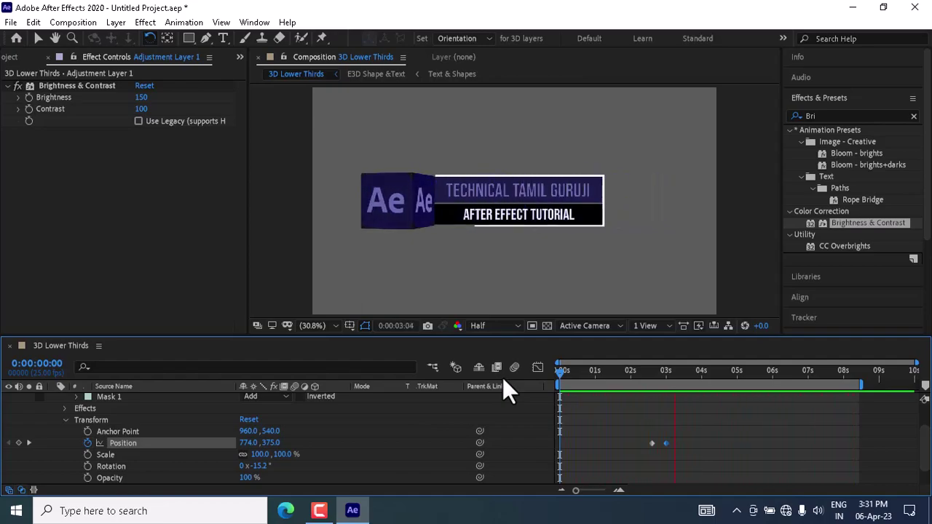
{"action": "key", "text": "space"}
- Move the ending Position keyframe to about 4.6 seconds to slow the sweep, and replay the animation
{"action": "left_click_drag", "start_coordinate": [665, 442], "coordinate": [722, 444]}
{"action": "left_click", "coordinate": [701, 374]}
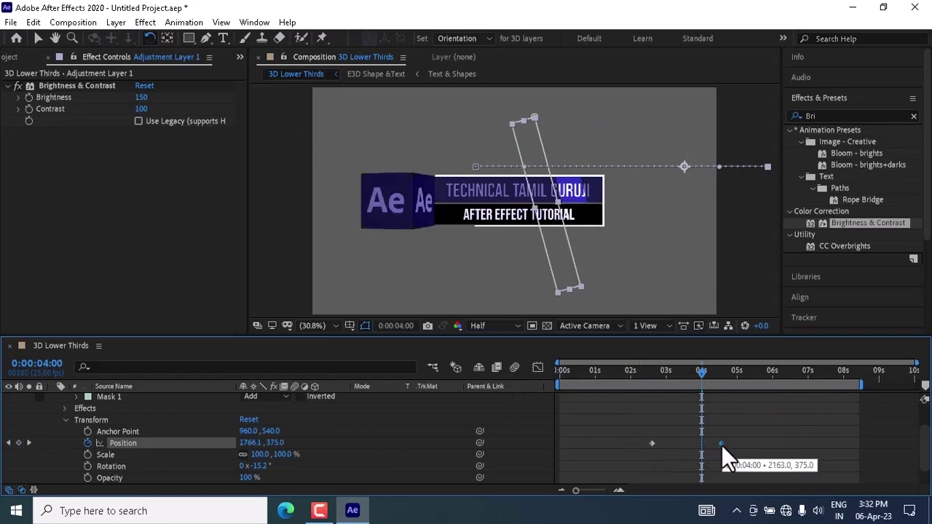
{"action": "left_click", "coordinate": [562, 372]}
{"action": "key", "text": "space"}
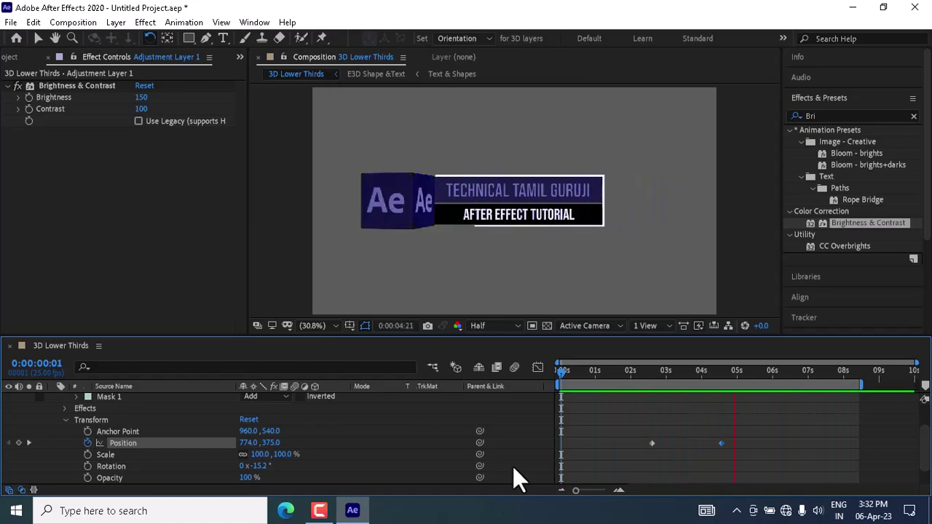
- Collapse the adjustment layer and apply the Drop Shadow effect to the E3D Shape &Text layer beneath it
{"action": "scroll", "coordinate": [46, 410], "scroll_direction": "up", "scroll_amount": 2}
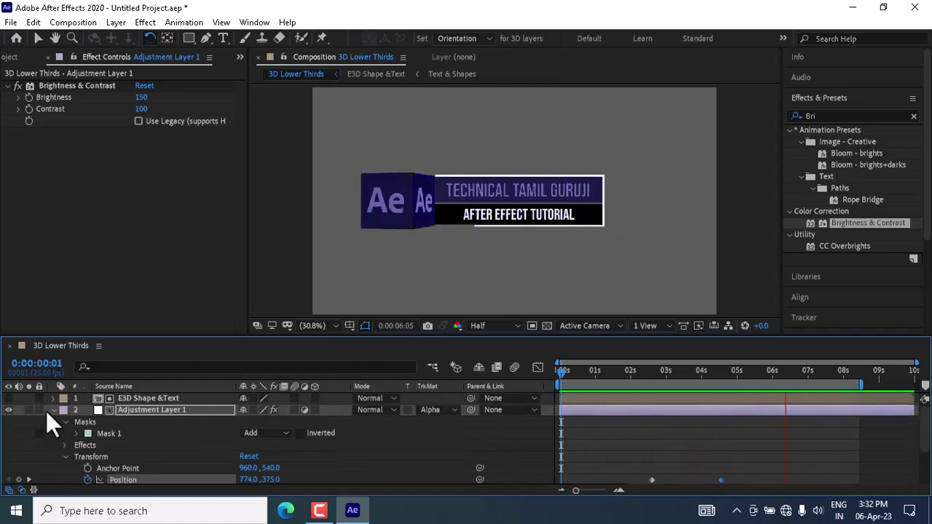
{"action": "left_click", "coordinate": [53, 410]}
{"action": "left_click", "coordinate": [110, 421]}
{"action": "double_click", "coordinate": [822, 116]}
{"action": "type", "text": "drop"}
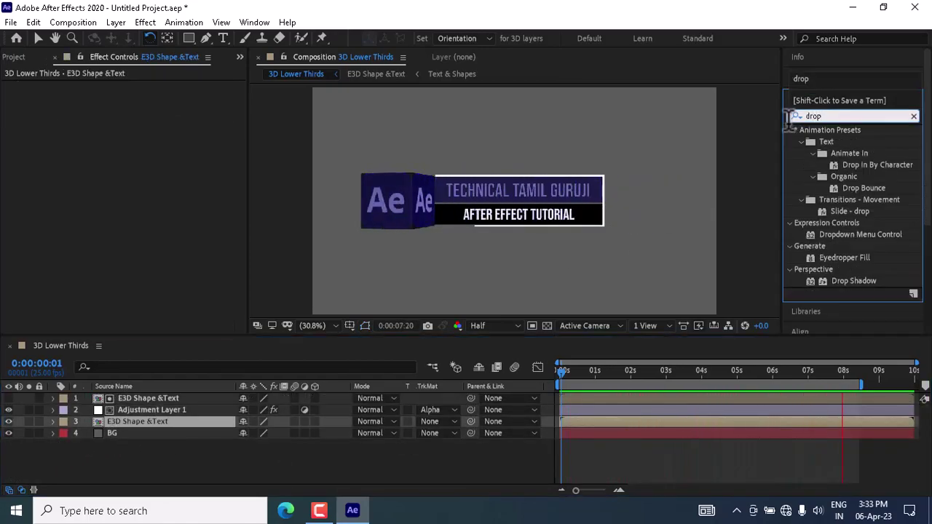
{"action": "left_click_drag", "start_coordinate": [829, 277], "coordinate": [175, 423]}
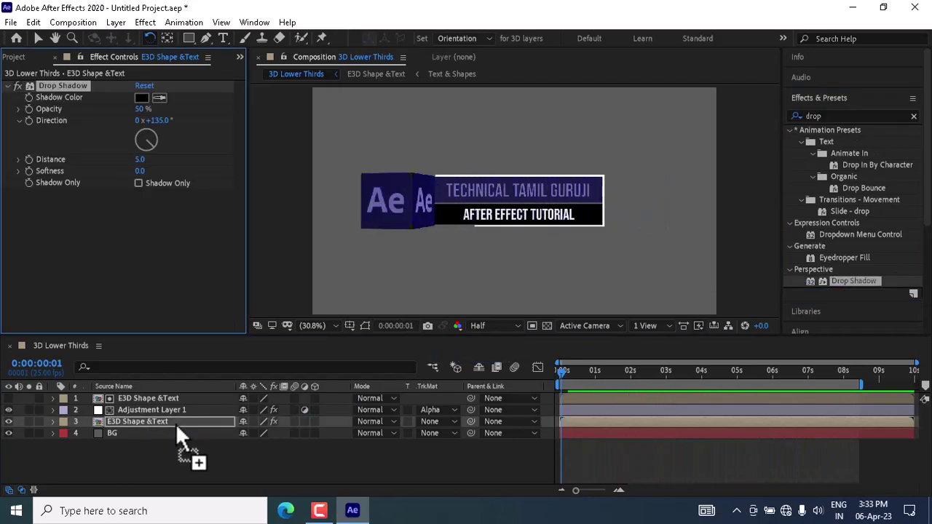
- At about 3.9 seconds, set the Drop Shadow's direction to 181°, distance to 42 and softness to 40
{"action": "left_click", "coordinate": [564, 371]}
{"action": "left_click_drag", "start_coordinate": [565, 372], "coordinate": [699, 373]}
{"action": "left_click_drag", "start_coordinate": [140, 159], "coordinate": [177, 170]}
{"action": "left_click", "coordinate": [144, 172]}
{"action": "type", "text": "40"}
{"action": "left_click", "coordinate": [145, 192]}
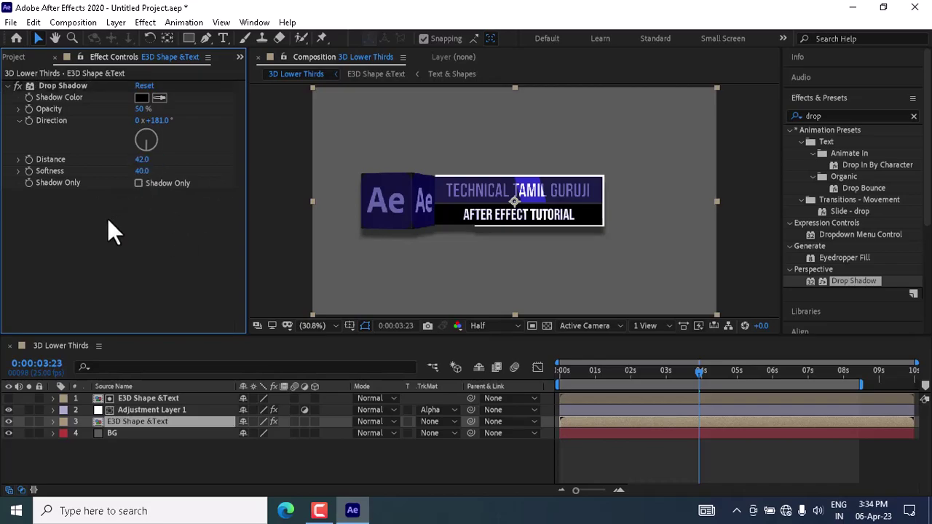
- Preview the lower third with its drop shadow from the beginning of the composition
{"action": "left_click", "coordinate": [319, 466]}
{"action": "left_click", "coordinate": [562, 371]}
{"action": "key", "text": "space"}
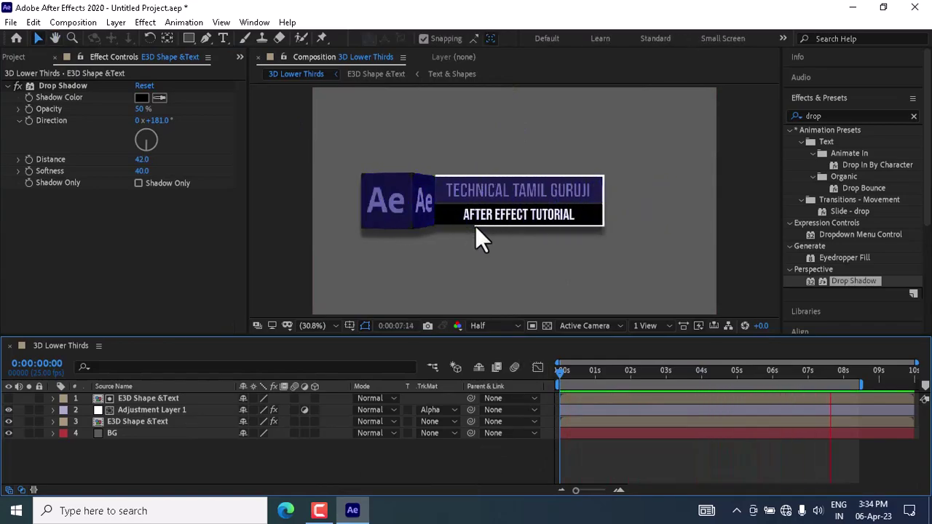
{"action": "key", "text": "space"}
- Pre-compose all four layers into a new composition named E3D Lower Third, moving all attributes into it
{"action": "key", "text": "ctrl+a"}
{"action": "left_click", "coordinate": [116, 22]}
{"action": "left_click", "coordinate": [156, 472]}
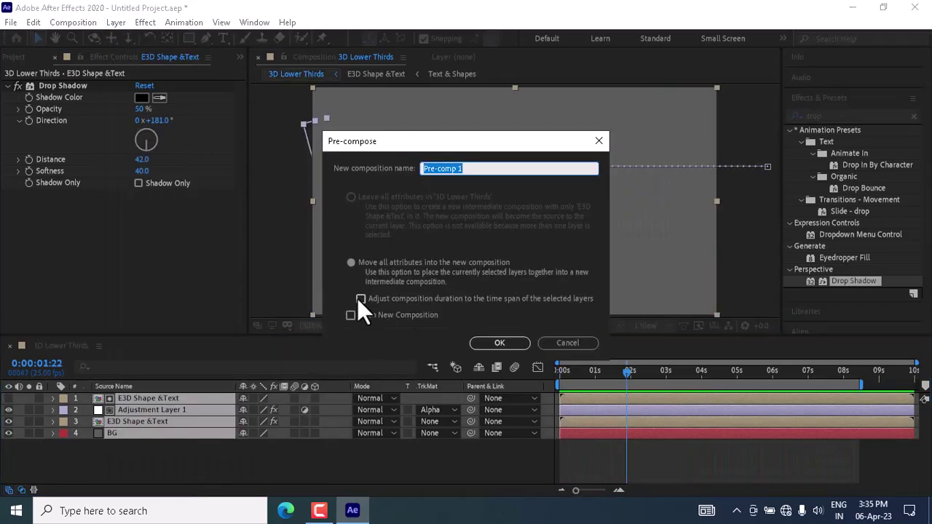
{"action": "type", "text": "E3D Lower Thirds"}
{"action": "key", "text": "BackSpace"}
{"action": "left_click", "coordinate": [499, 343]}
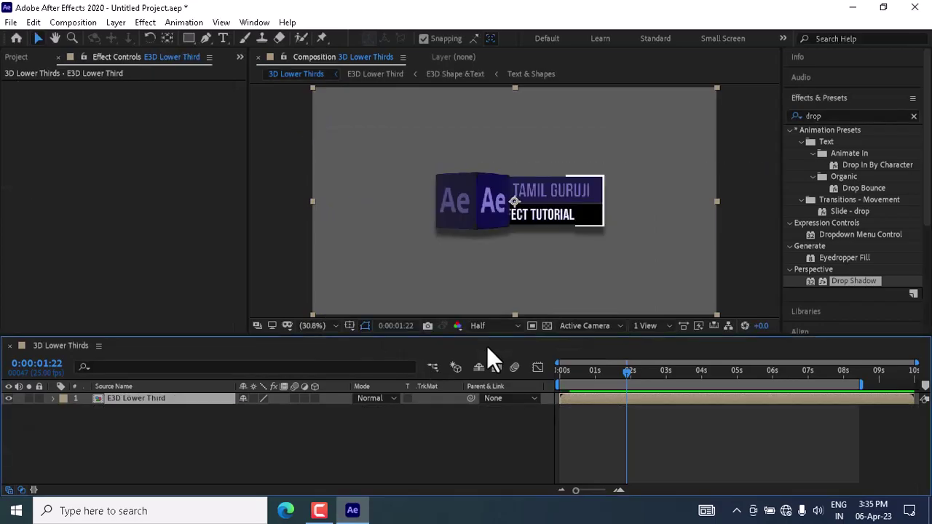
- Enable time remapping on the E3D Lower Third layer
{"action": "right_click", "coordinate": [184, 396]}
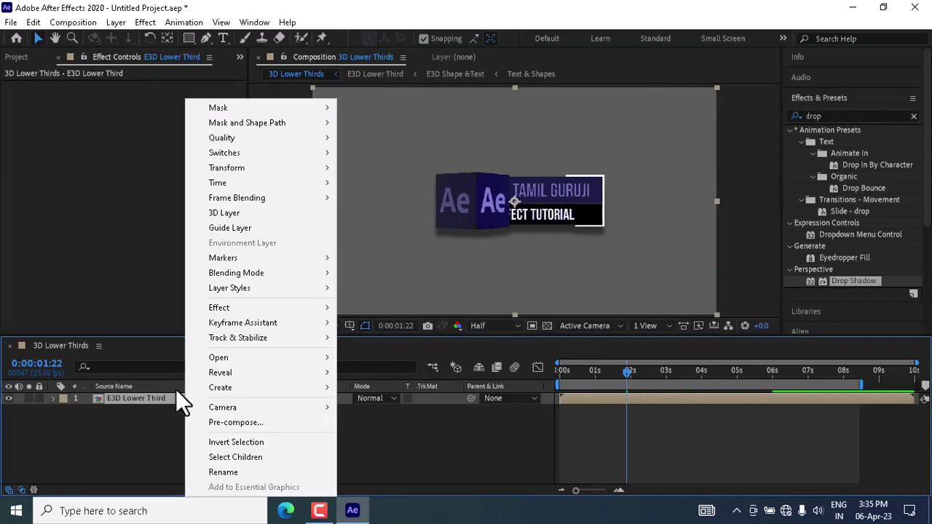
{"action": "mouse_move", "coordinate": [246, 183]}
{"action": "left_click", "coordinate": [340, 182]}
- Extend the work area to the composition's end and add Time Remap keyframes at 5 and 6 seconds
{"action": "left_click_drag", "start_coordinate": [631, 372], "coordinate": [738, 376]}
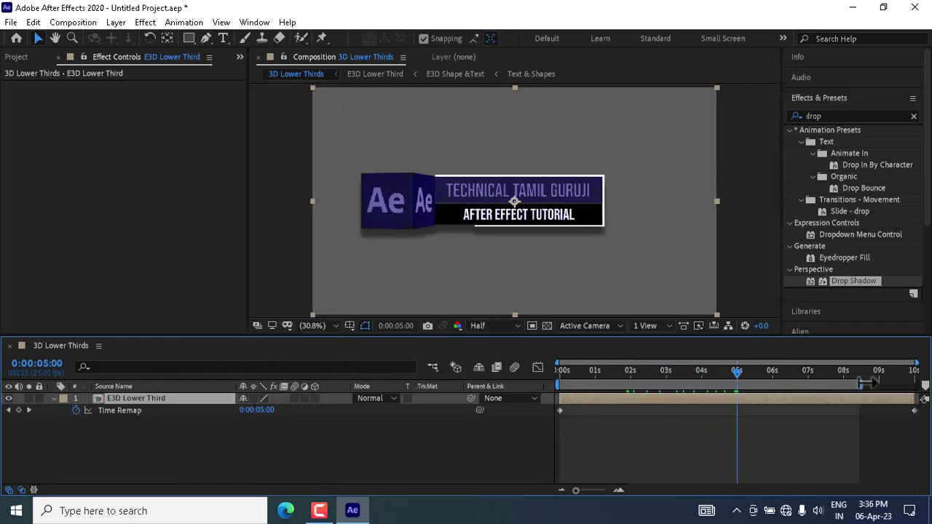
{"action": "left_click_drag", "start_coordinate": [865, 382], "coordinate": [915, 381]}
{"action": "left_click", "coordinate": [16, 410]}
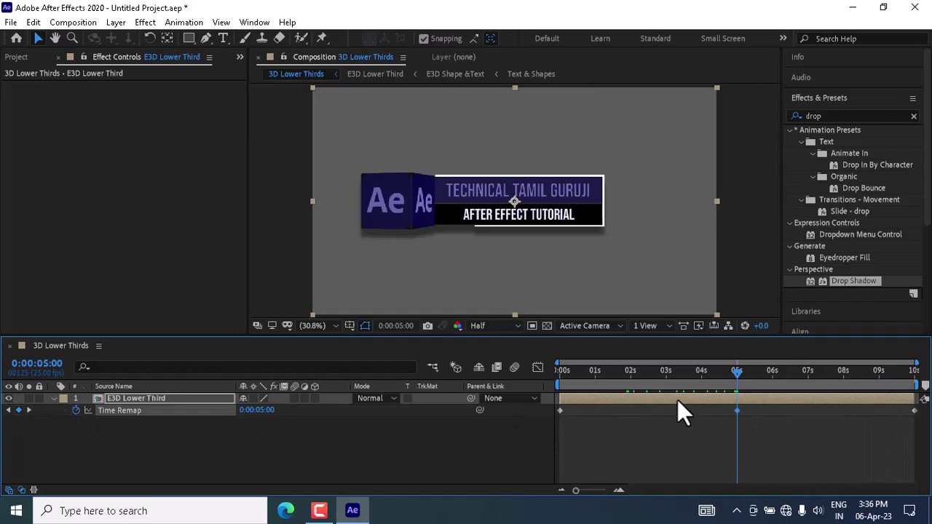
{"action": "left_click", "coordinate": [771, 372]}
- Replace the final Time Remap keyframe with a copy of the first one, placed at 0:00:09:24
{"action": "left_click", "coordinate": [560, 410]}
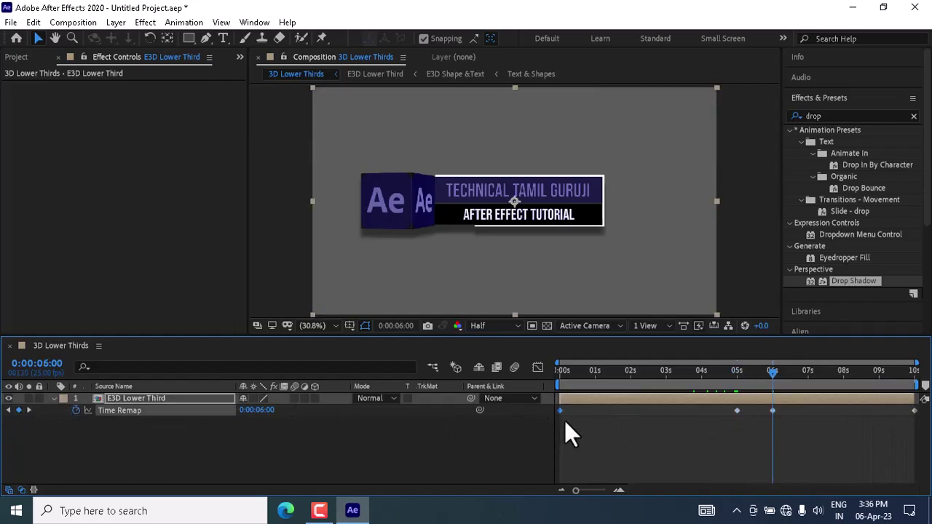
{"action": "left_click", "coordinate": [33, 22]}
{"action": "left_click", "coordinate": [52, 101]}
{"action": "left_click", "coordinate": [905, 372]}
{"action": "left_click", "coordinate": [34, 22]}
{"action": "left_click", "coordinate": [69, 161]}
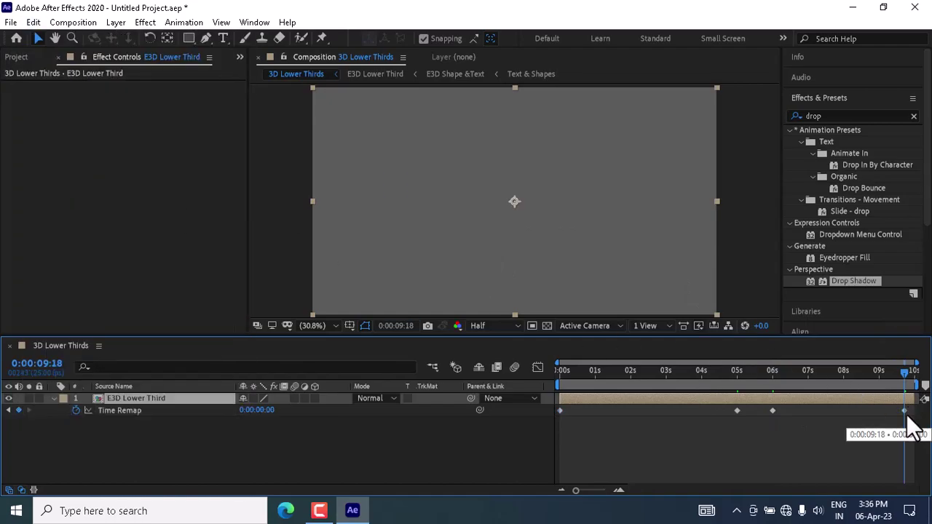
{"action": "left_click", "coordinate": [915, 373]}
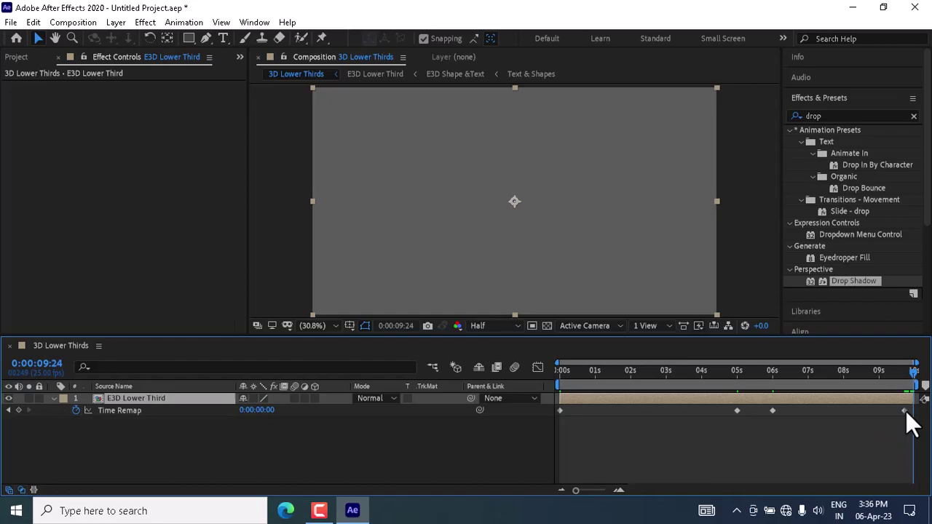
{"action": "left_click_drag", "start_coordinate": [905, 411], "coordinate": [913, 410]}
- Play the time-remapped lower third animation from the first frame
{"action": "left_click", "coordinate": [562, 380]}
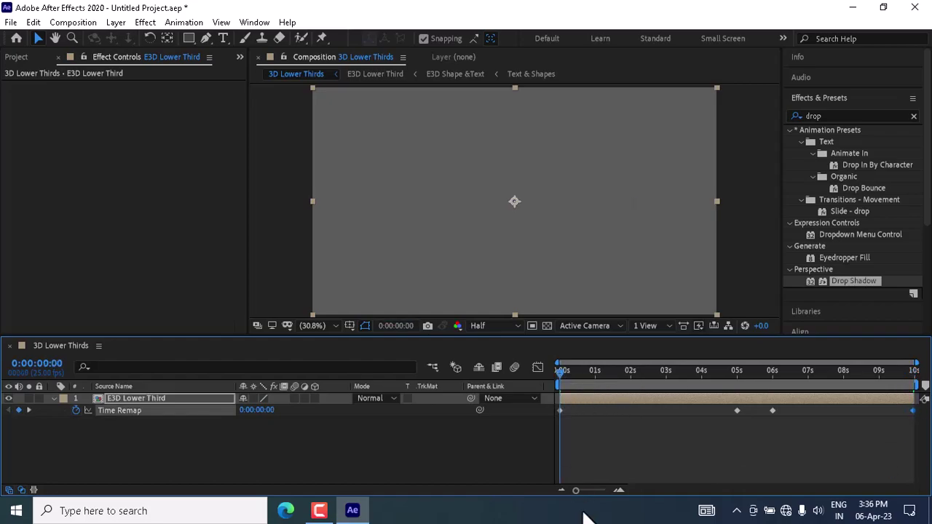
{"action": "left_click", "coordinate": [490, 443]}
{"action": "key", "text": "space"}
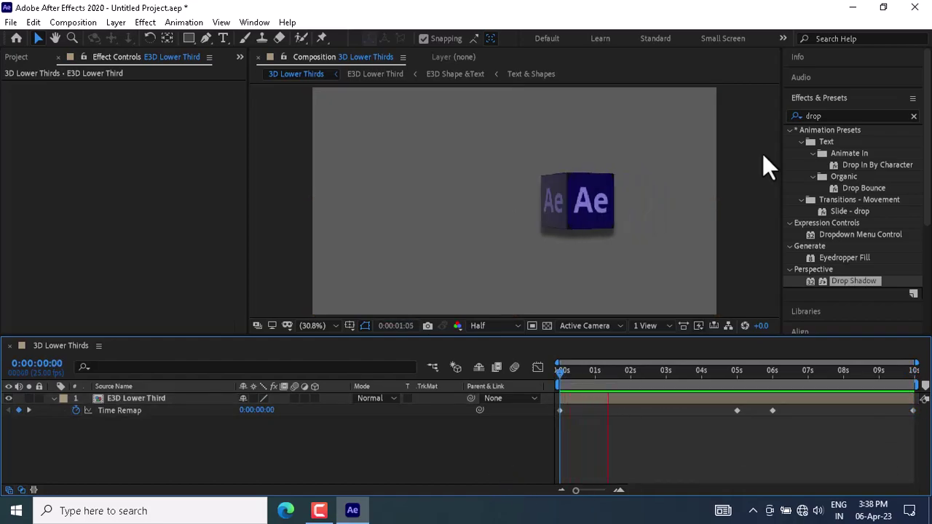